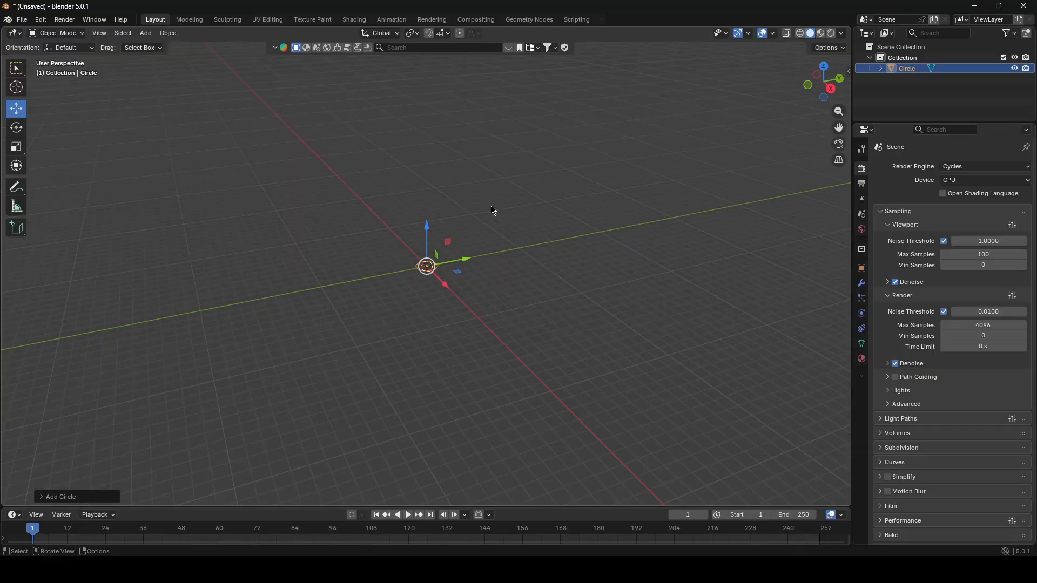
# - Extrude the circle's edge loop in Edit Mode and scale it inward to form a narrow flat ring
pyautogui.scroll(5, 527, 215)
pyautogui.press('Tab')
pyautogui.press('e')
pyautogui.press('s')
pyautogui.click(576, 340)
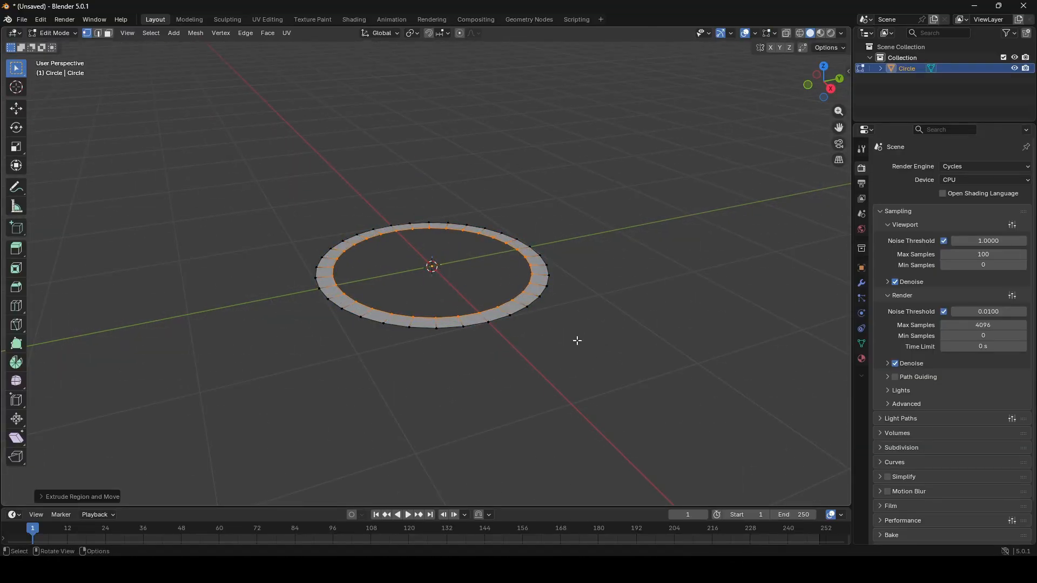
# - Extrude the ring's inner loop inward once more and move the new loop slightly up along Z
pyautogui.press('e')
pyautogui.press('s')
pyautogui.click(555, 336)
pyautogui.press('g')
pyautogui.press('z')
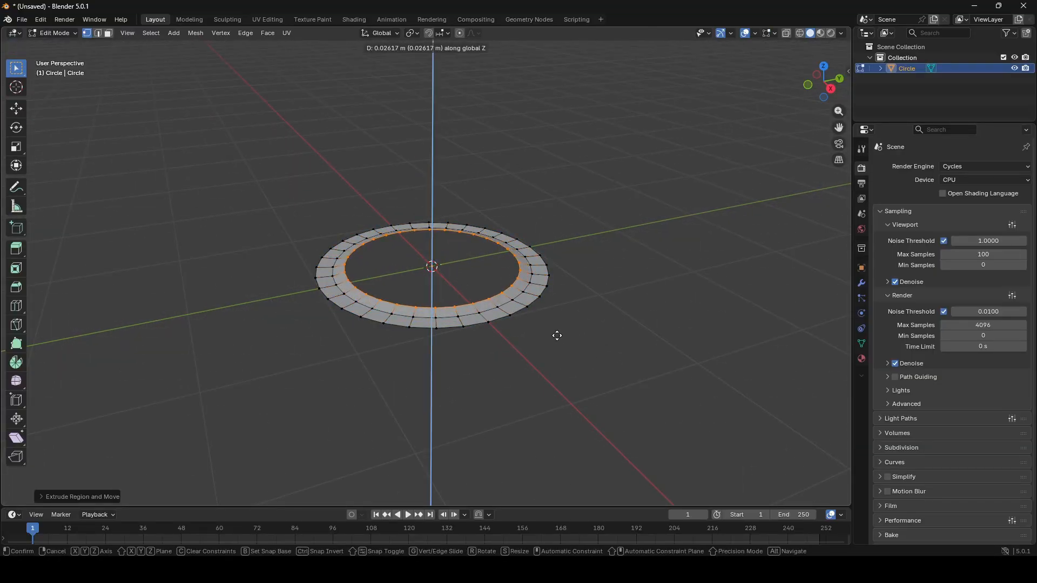
pyautogui.click(550, 334)
# - Fill the ring's central opening with a face to close the base
pyautogui.keyDown('alt'); pyautogui.click(530, 307); pyautogui.keyUp('alt')
pyautogui.moveTo(549, 322); pyautogui.dragTo(549, 315, button='middle')
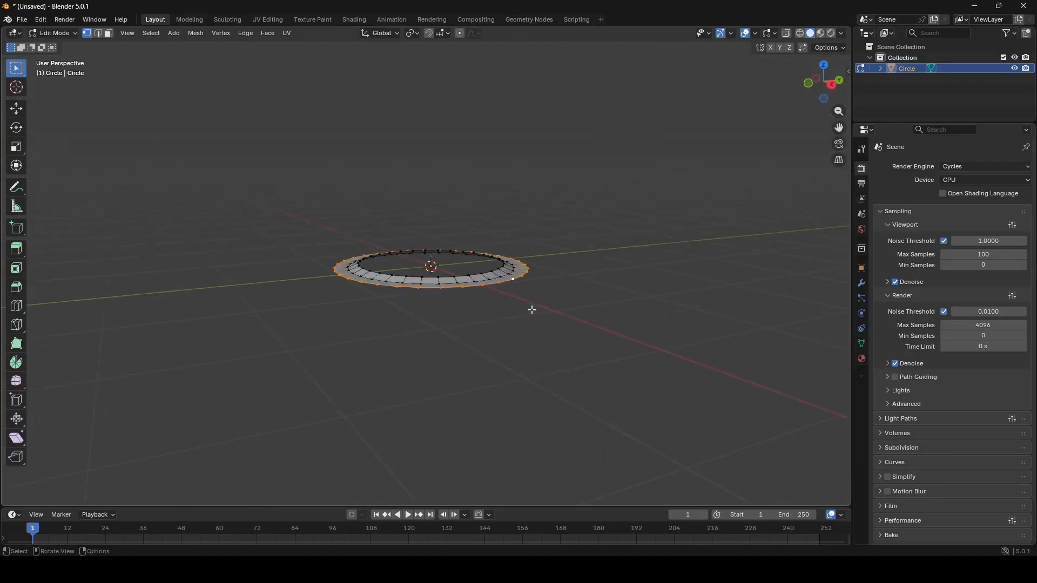
pyautogui.press('f')
pyautogui.hotkey('alt', 'a')
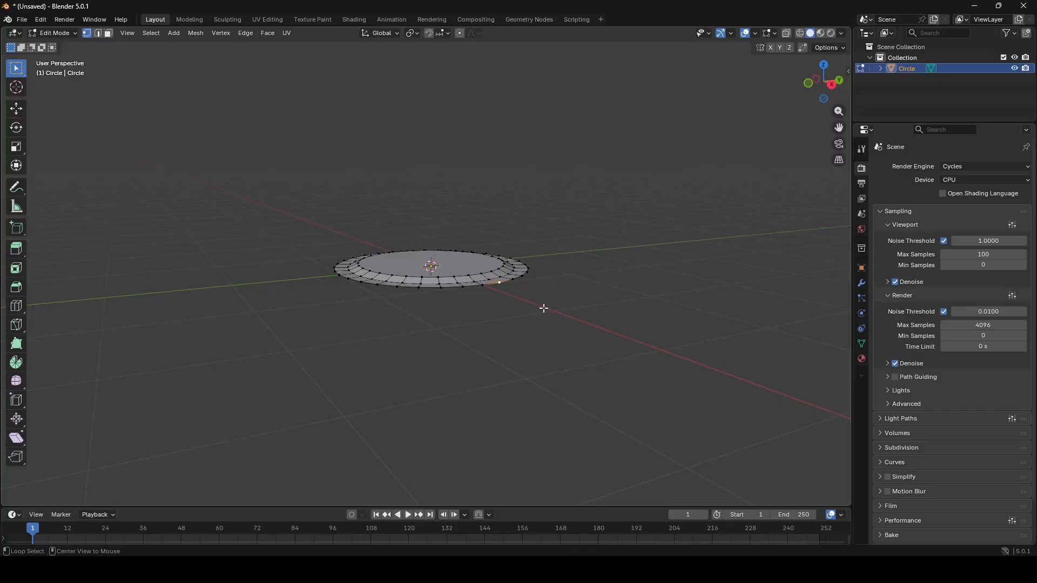
# - Extrude the base's outer edge loop upward along Z to form a tall cylindrical wall
pyautogui.press('e')
pyautogui.press('z')
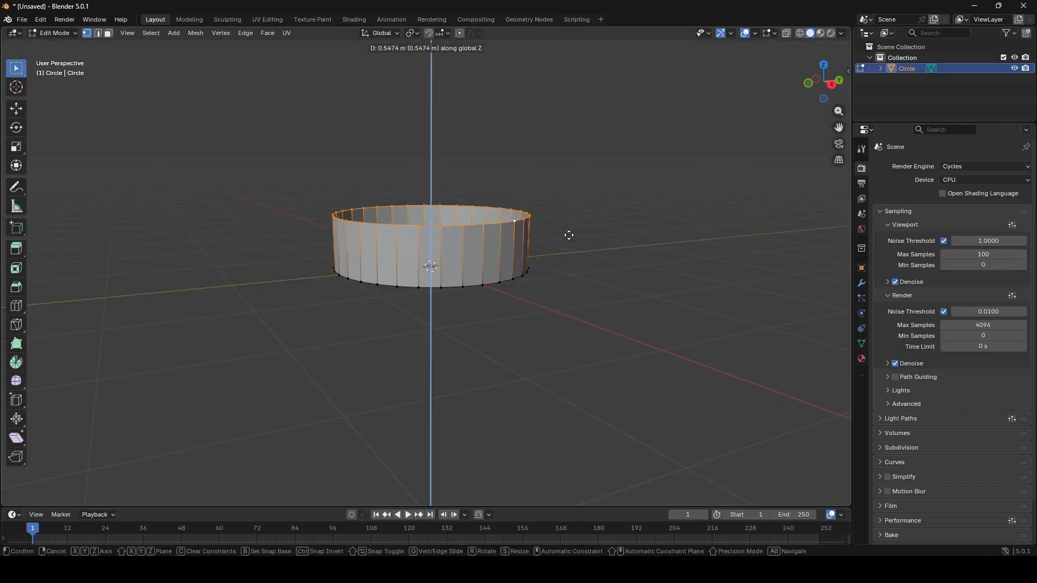
pyautogui.click(568, 168)
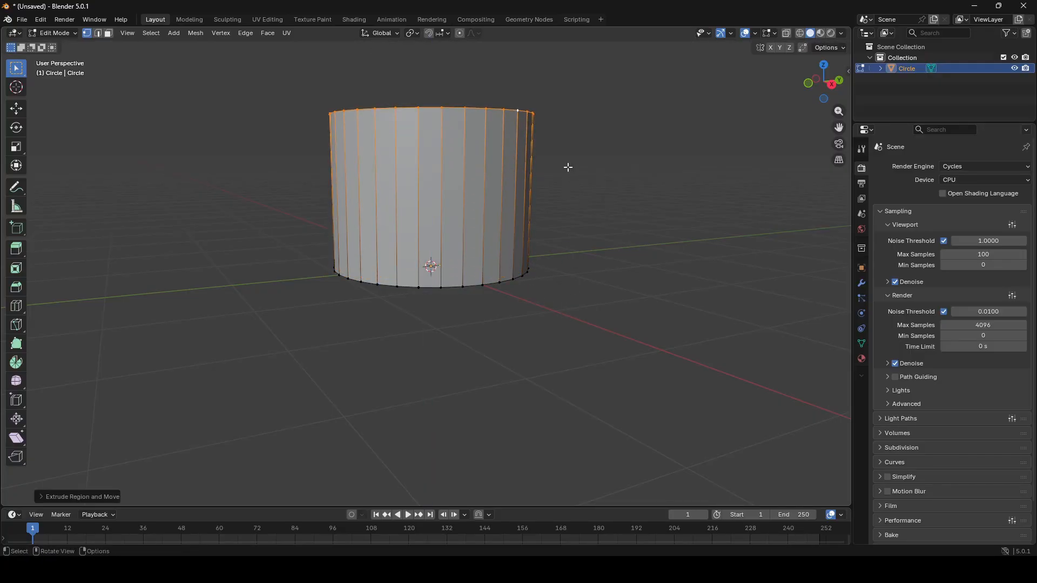
# - Adjust the height of the cylinder's top edge loop along Z, finishing in the front view
pyautogui.click(849, 69)
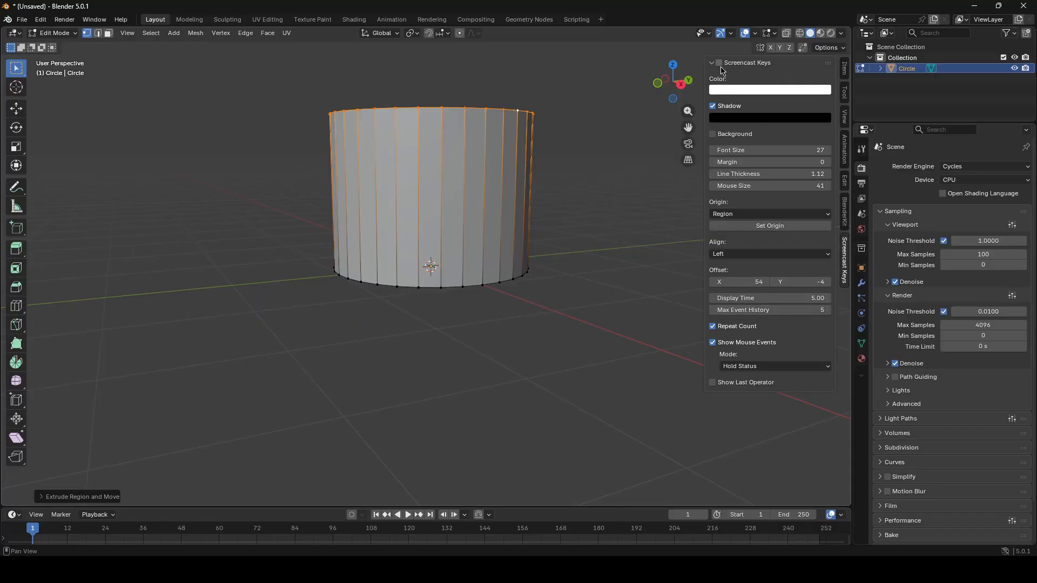
pyautogui.moveTo(473, 227); pyautogui.dragTo(475, 281, button='middle')
pyautogui.press('g')
pyautogui.press('z')
pyautogui.click(563, 223)
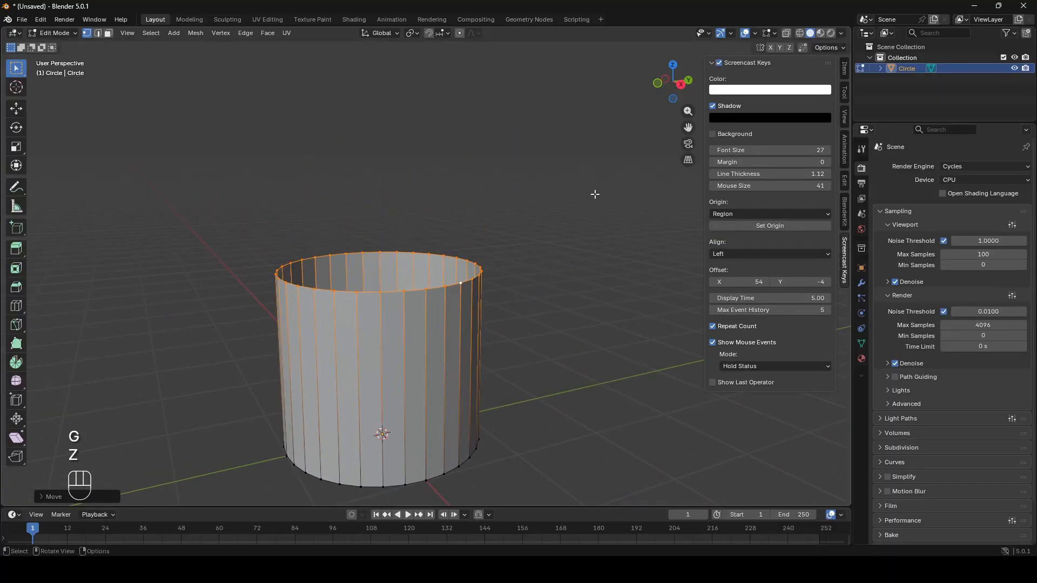
pyautogui.click(658, 84)
pyautogui.press('g')
pyautogui.press('z')
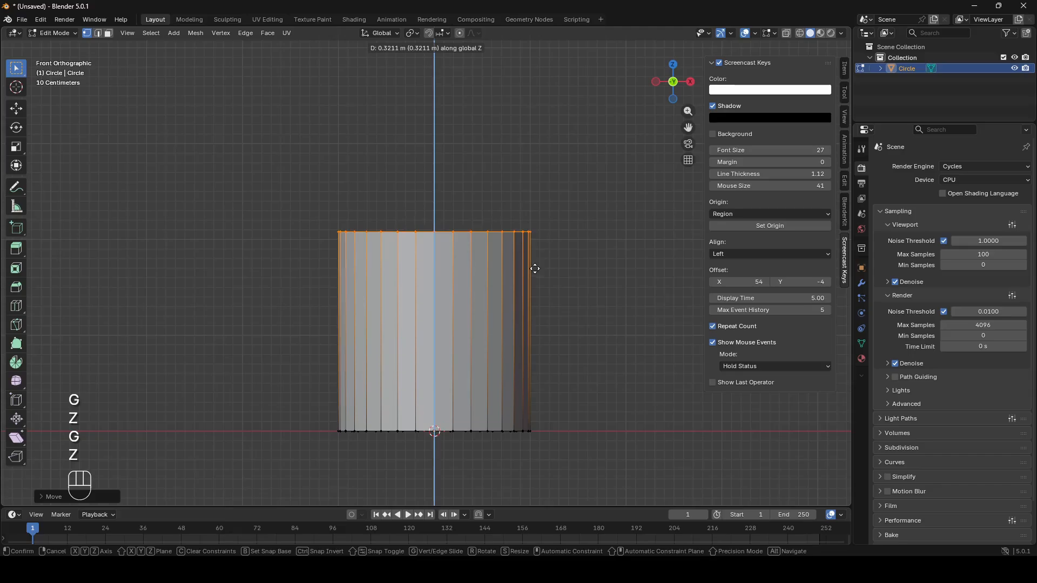
pyautogui.click(552, 277)
pyautogui.moveTo(553, 278); pyautogui.dragTo(528, 348, button='middle')
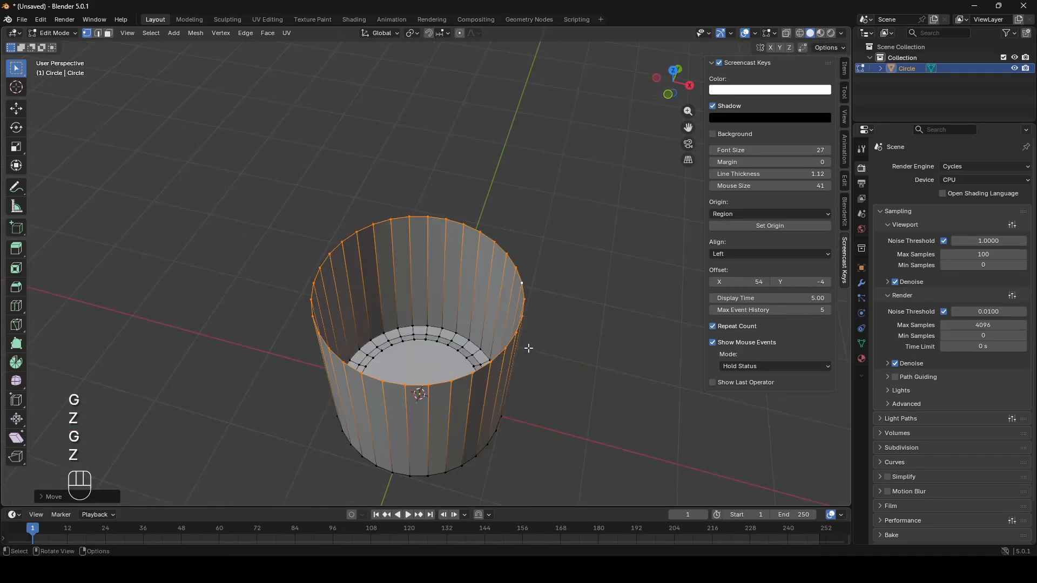
# - Extrude the top edge loop and scale it inward to form a wide flat rim around the opening
pyautogui.press('e')
pyautogui.press('s')
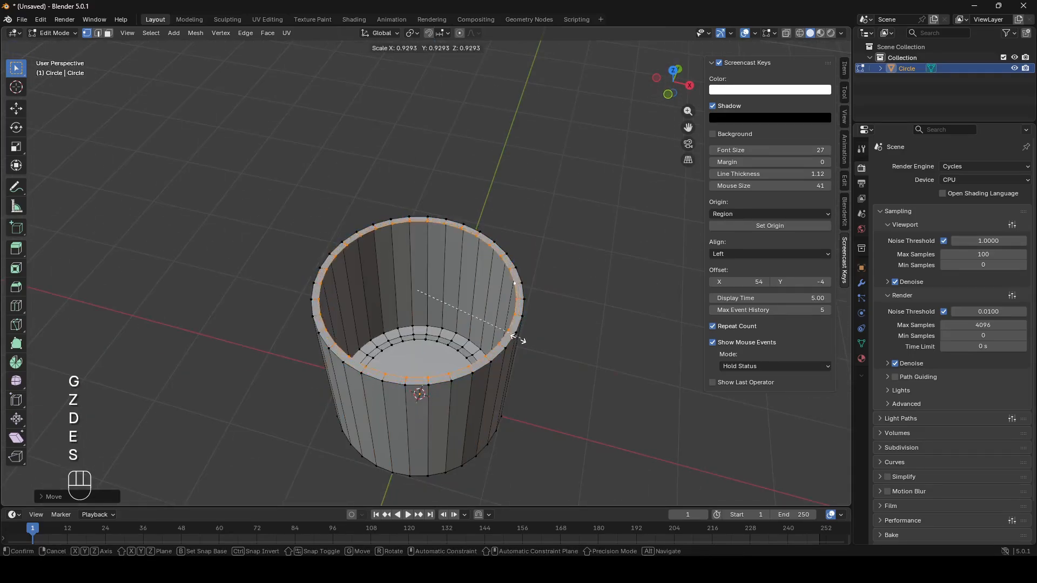
pyautogui.click(478, 342)
# - Extrude the rim's inner edge loop down along Z to form a short lip inside the opening
pyautogui.moveTo(478, 341); pyautogui.dragTo(480, 284, button='middle')
pyautogui.scroll(5, 457, 323)
pyautogui.hotkey('alt', 'z')
pyautogui.scroll(-4, 480, 283)
pyautogui.scroll(2, 466, 264)
pyautogui.press('e')
pyautogui.press('z')
pyautogui.press('s')
pyautogui.click(491, 287)
pyautogui.press('z')
pyautogui.hotkey('ctrl', 'z')
# - Extrude the lip's lower loop and scale it outward beneath the rim until it sits just inside the outer wall
pyautogui.press('e')
pyautogui.press('s')
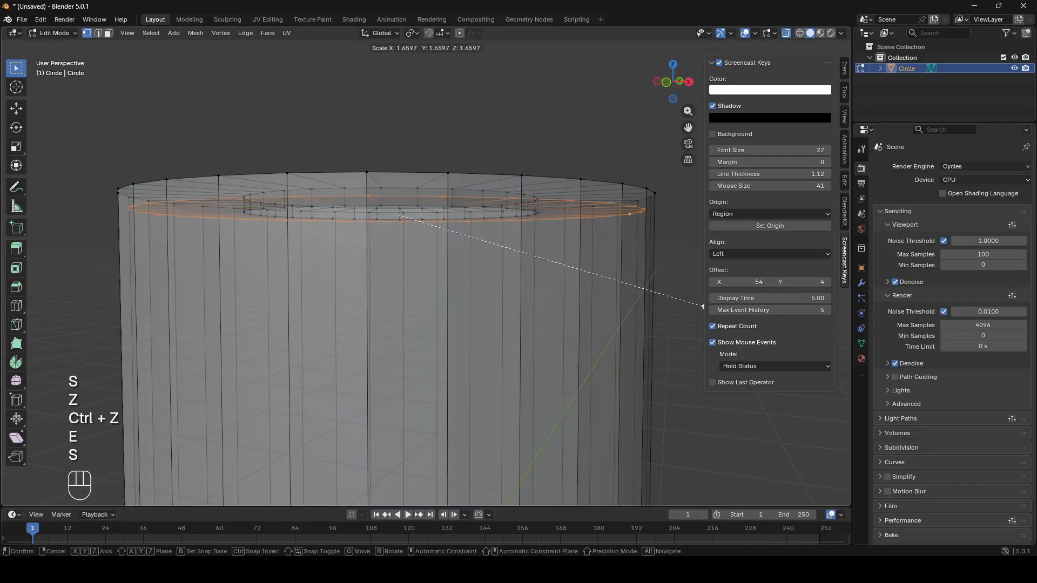
pyautogui.click(696, 305)
pyautogui.press('s')
pyautogui.press('z')
pyautogui.hotkey('ctrl', 'z')
pyautogui.press('s')
pyautogui.click(668, 315)
# - Extrude the loop beneath the rim down along Z toward the base to form the inner wall
pyautogui.keyDown('shift'); pyautogui.moveTo(602, 299); pyautogui.dragTo(588, 195, button='middle'); pyautogui.keyUp('shift')
pyautogui.scroll(-8, 588, 194)
pyautogui.keyDown('shift'); pyautogui.moveTo(575, 256); pyautogui.dragTo(574, 196, button='middle'); pyautogui.keyUp('shift')
pyautogui.scroll(5, 570, 208)
pyautogui.press('e')
pyautogui.press('z')
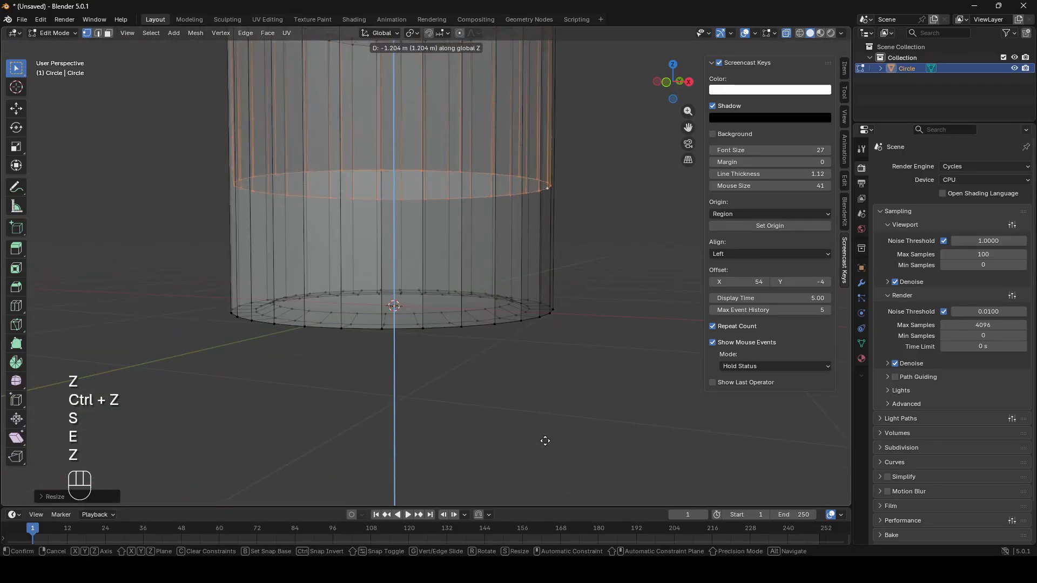
pyautogui.click(541, 123)
pyautogui.scroll(5, 606, 289)
pyautogui.scroll(-2, 630, 317)
pyautogui.press('e')
pyautogui.press('s')
pyautogui.hotkey('ctrl', 'z')
# - Move the inner wall's bottom loop along Z to just above the base and fill it with a floor face
pyautogui.press('g')
pyautogui.press('z')
pyautogui.click(629, 317)
pyautogui.press('f')
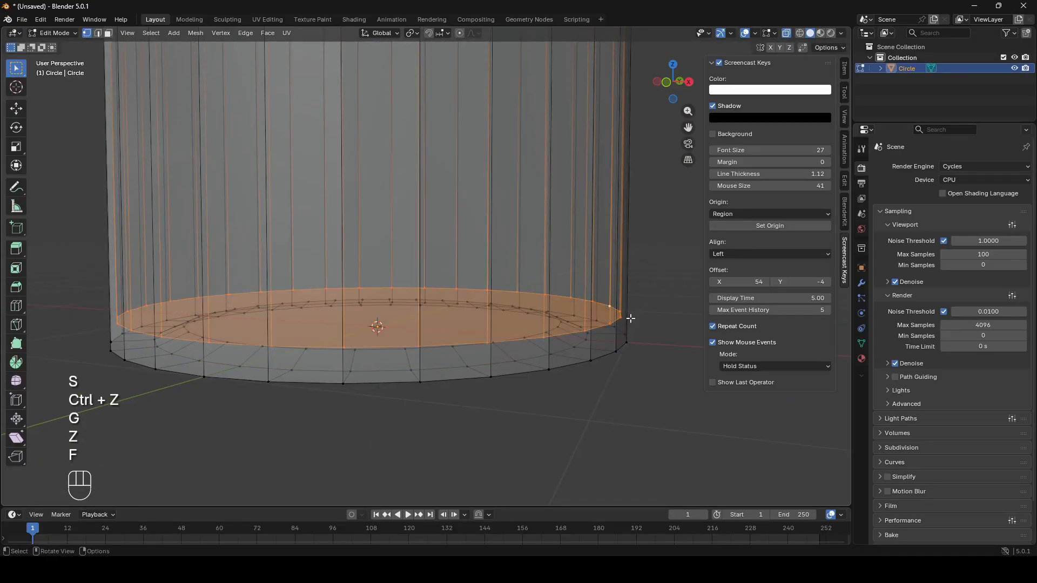
pyautogui.keyDown('alt'); pyautogui.click(435, 348); pyautogui.keyUp('alt')
# - Add a Subdivision modifier to the cylinder in Object Mode and raise its viewport level to 3
pyautogui.press('Tab')
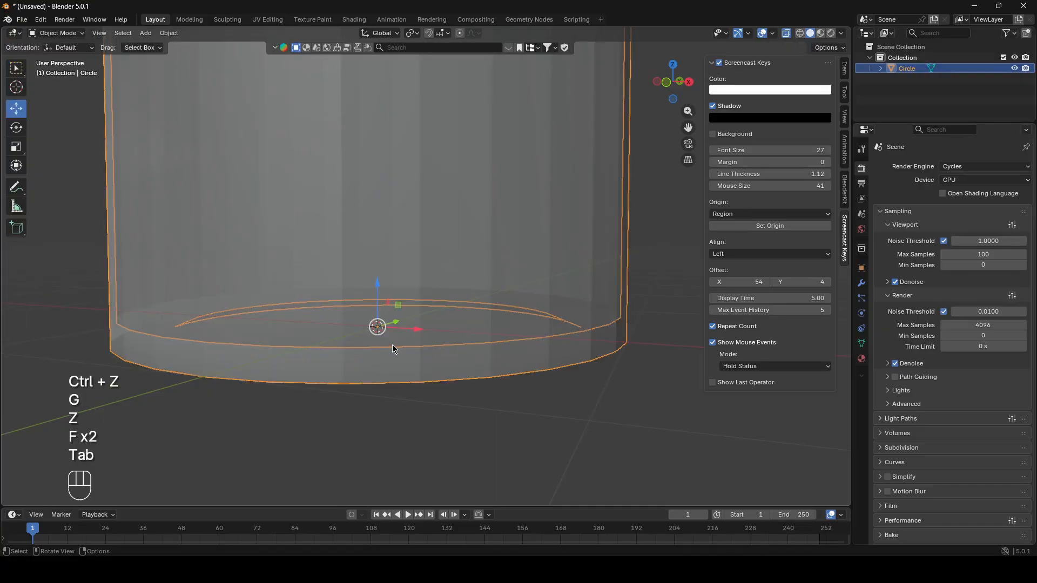
pyautogui.hotkey('ctrl', '1')
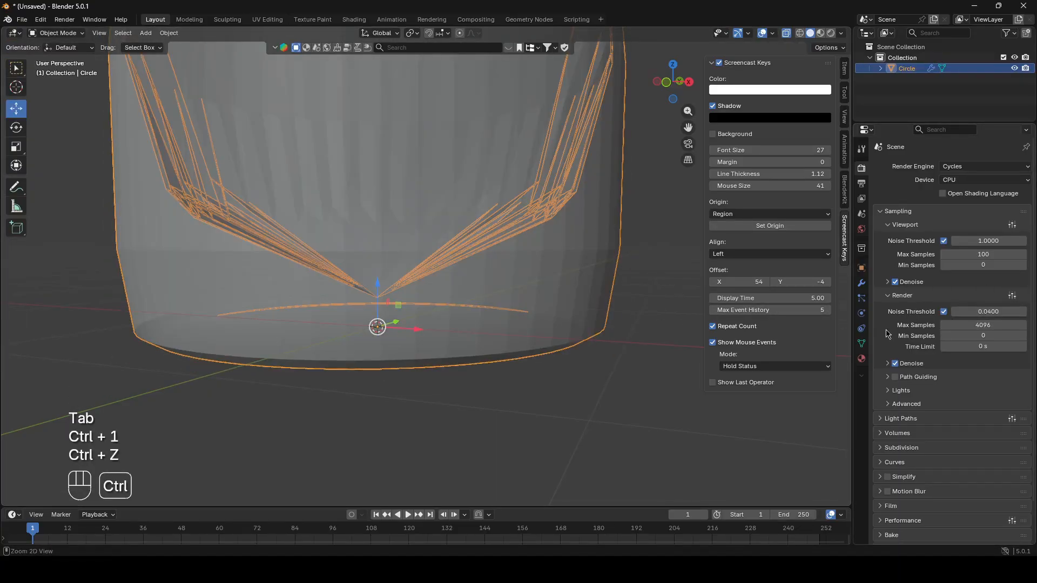
pyautogui.click(862, 283)
pyautogui.click(1012, 215)
pyautogui.click(1012, 214)
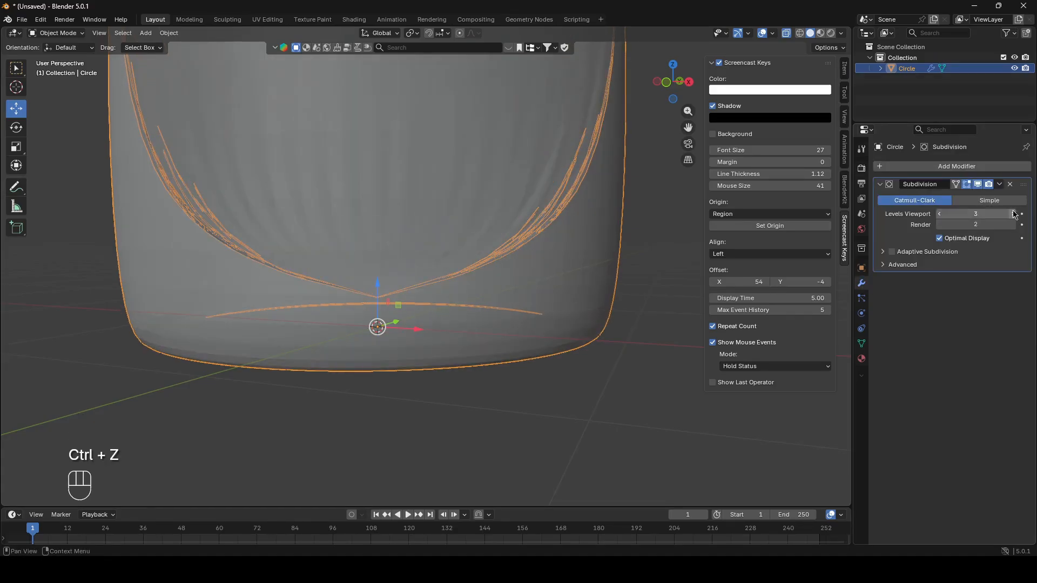
# - Bevel the outer edge loop at the base of the cylinder with an offset of about 0.009 m
pyautogui.scroll(-6, 474, 281)
pyautogui.keyDown('shift'); pyautogui.moveTo(474, 280); pyautogui.dragTo(481, 310, button='middle'); pyautogui.keyUp('shift')
pyautogui.hotkey('alt', 'z')
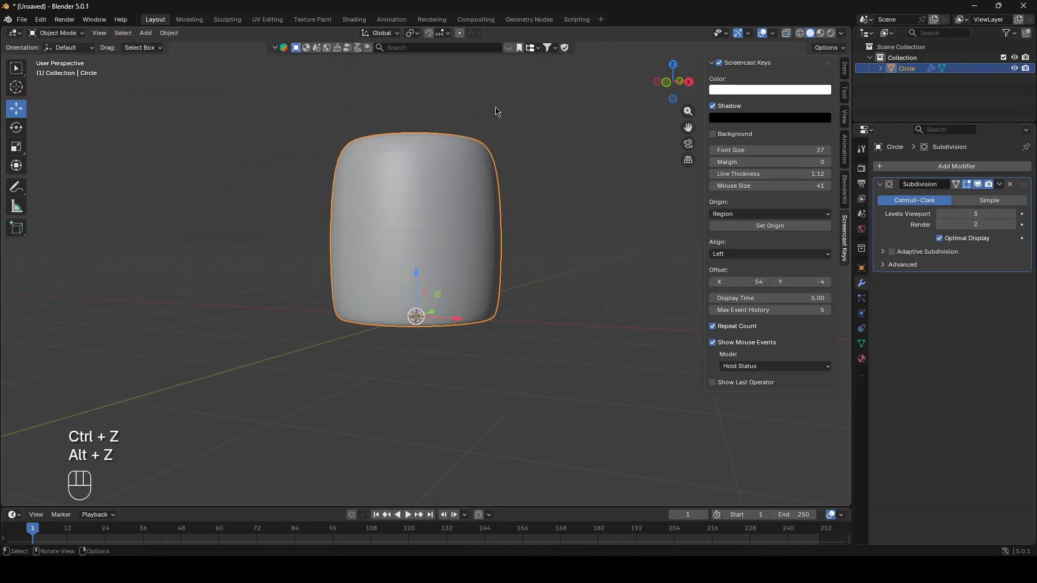
pyautogui.hotkey('alt', 'z')
pyautogui.press('Tab')
pyautogui.hotkey('alt', 'z')
pyautogui.keyDown('alt'); pyautogui.click(415, 313); pyautogui.keyUp('alt')
pyautogui.scroll(5, 467, 305)
pyautogui.hotkey('ctrl', 'b')
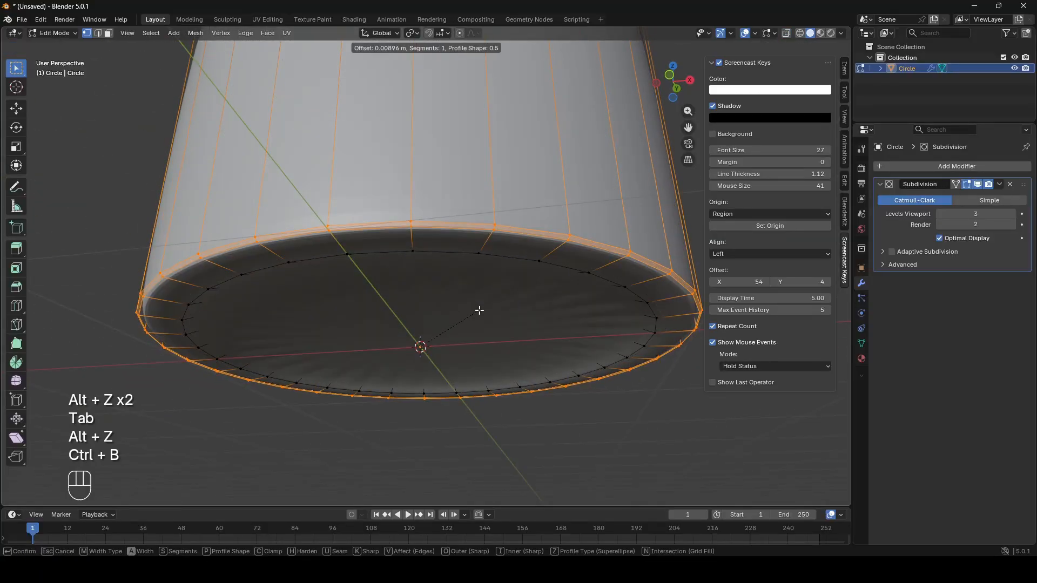
pyautogui.click(480, 310)
# - Try to bevel the inner ring loop on the underside of the base
pyautogui.hotkey('alt', 'a')
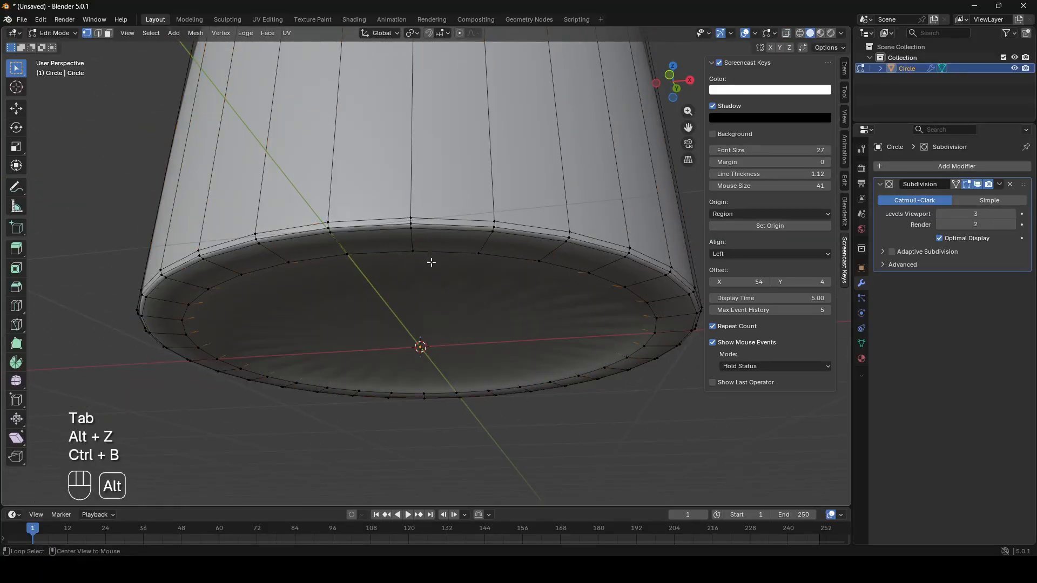
pyautogui.hotkey('ctrl', 'b')
pyautogui.click(524, 328)
pyautogui.hotkey('ctrl', 'z')
# - Bevel the ring edge loop around the underside's recess with 2 segments
pyautogui.scroll(2, 539, 323)
pyautogui.moveTo(536, 322); pyautogui.dragTo(507, 306, button='middle')
pyautogui.hotkey('alt', 'z')
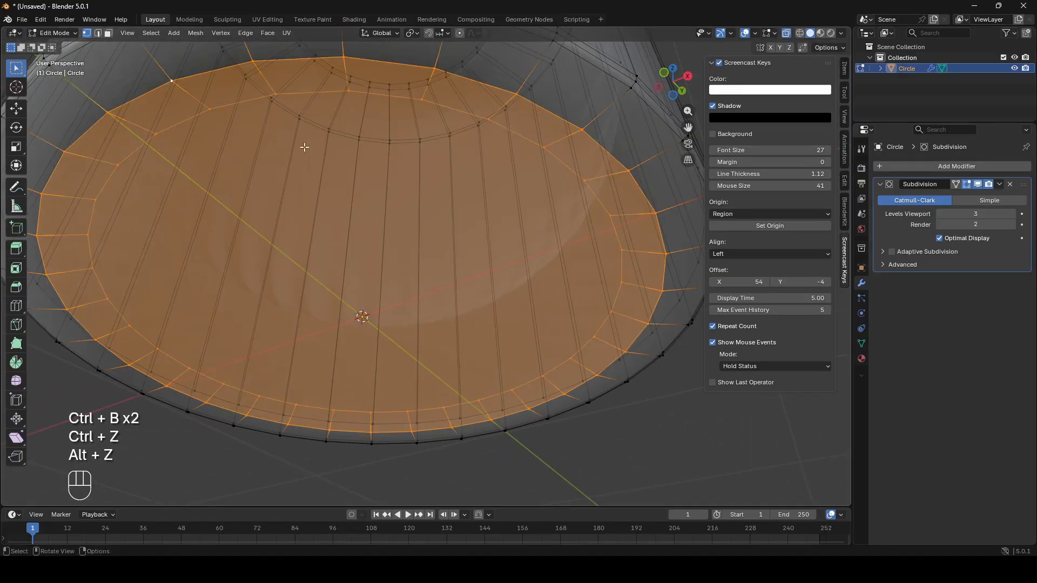
pyautogui.keyDown('alt'); pyautogui.click(242, 74); pyautogui.keyUp('alt')
pyautogui.keyDown('alt'); pyautogui.click(250, 62); pyautogui.keyUp('alt')
pyautogui.hotkey('ctrl', 'b')
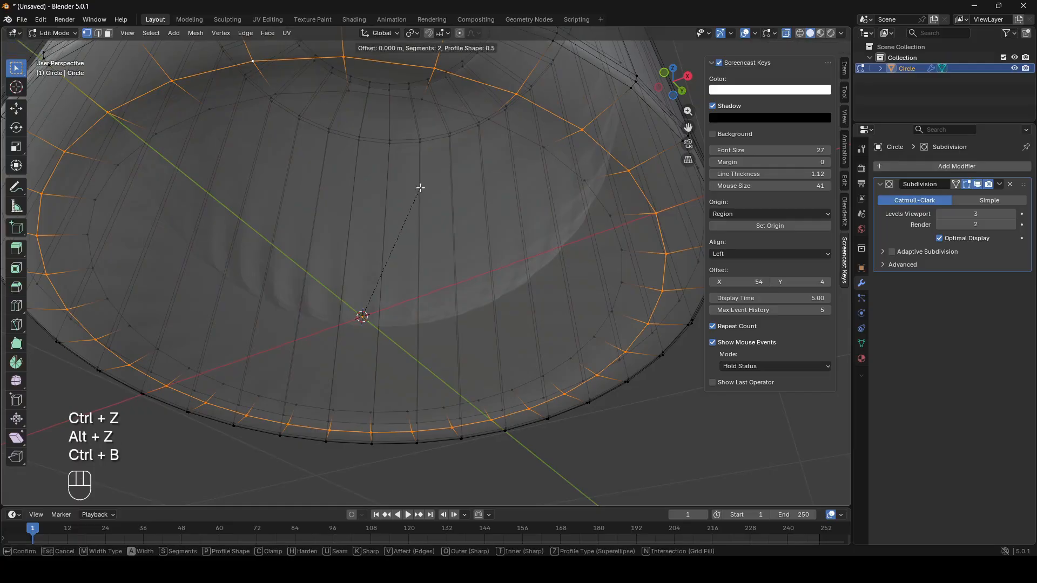
pyautogui.click(425, 177)
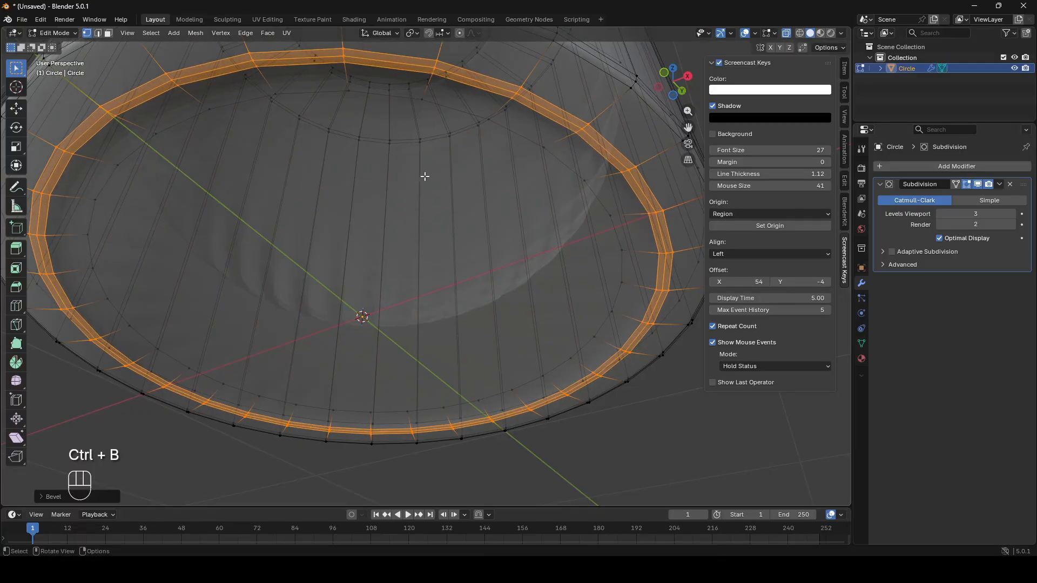
# - Inset the recessed central face on the underside of the base
pyautogui.keyDown('alt'); pyautogui.click(284, 98); pyautogui.keyUp('alt')
pyautogui.press('i')
pyautogui.click(537, 277)
# - Set the Subdivision viewport level to 1 in Object Mode and apply the object's transform
pyautogui.press('Tab')
pyautogui.hotkey('alt', 'z')
pyautogui.scroll(-3, 537, 283)
pyautogui.hotkey('ctrl', '1')
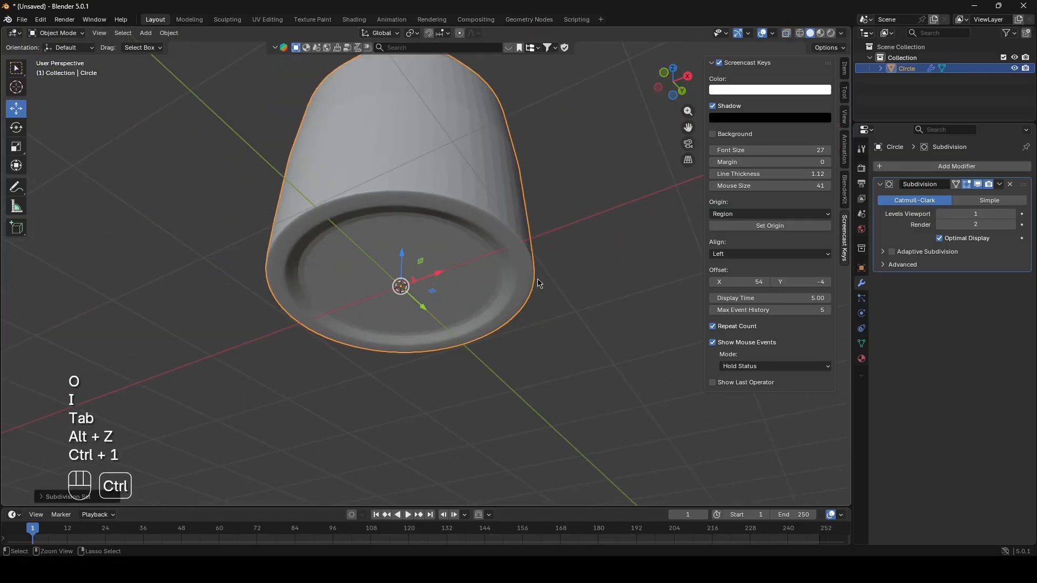
pyautogui.hotkey('ctrl', 'a')
pyautogui.click(541, 300)
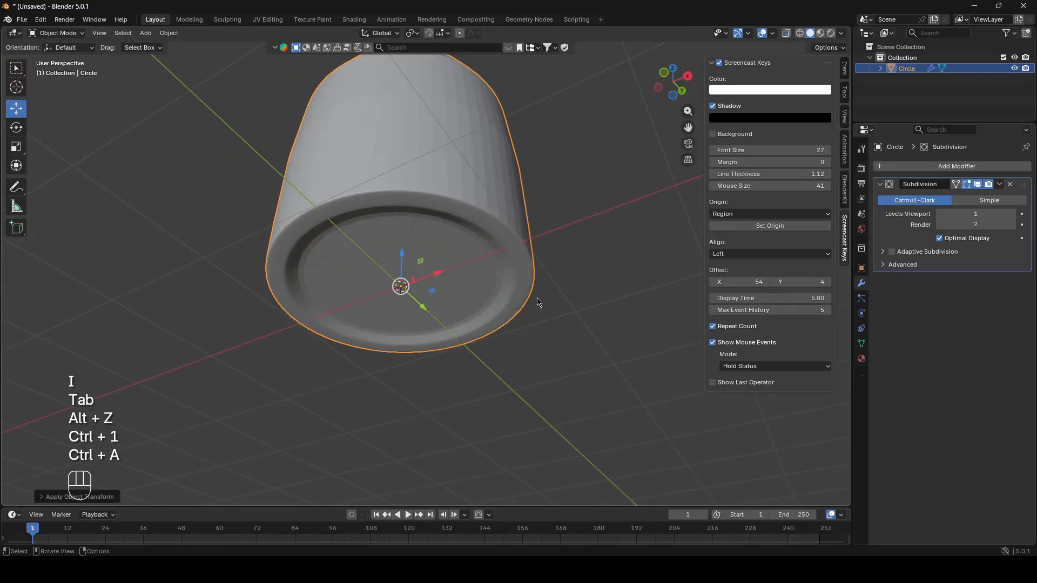
# - Apply Shade Auto Smooth to the cylinder
pyautogui.rightClick(503, 265)
pyautogui.click(503, 272)
pyautogui.moveTo(503, 273); pyautogui.dragTo(469, 260, button='middle')
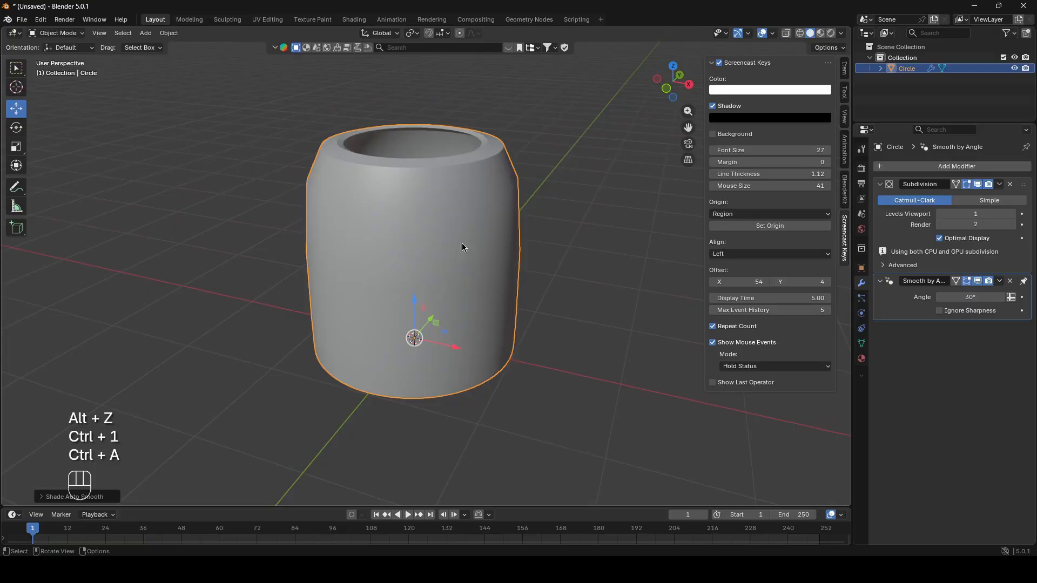
# - Bevel the outer edge loop of the top rim with an offset of about 0.04 m and 2 segments
pyautogui.press('Tab')
pyautogui.keyDown('alt'); pyautogui.click(412, 173); pyautogui.keyUp('alt')
pyautogui.scroll(4, 432, 187)
pyautogui.keyDown('shift'); pyautogui.moveTo(440, 199); pyautogui.dragTo(439, 301, button='middle'); pyautogui.keyUp('shift')
pyautogui.keyDown('alt'); pyautogui.click(478, 234); pyautogui.keyUp('alt')
pyautogui.moveTo(478, 234); pyautogui.dragTo(512, 257, button='middle')
pyautogui.hotkey('ctrl', 'b')
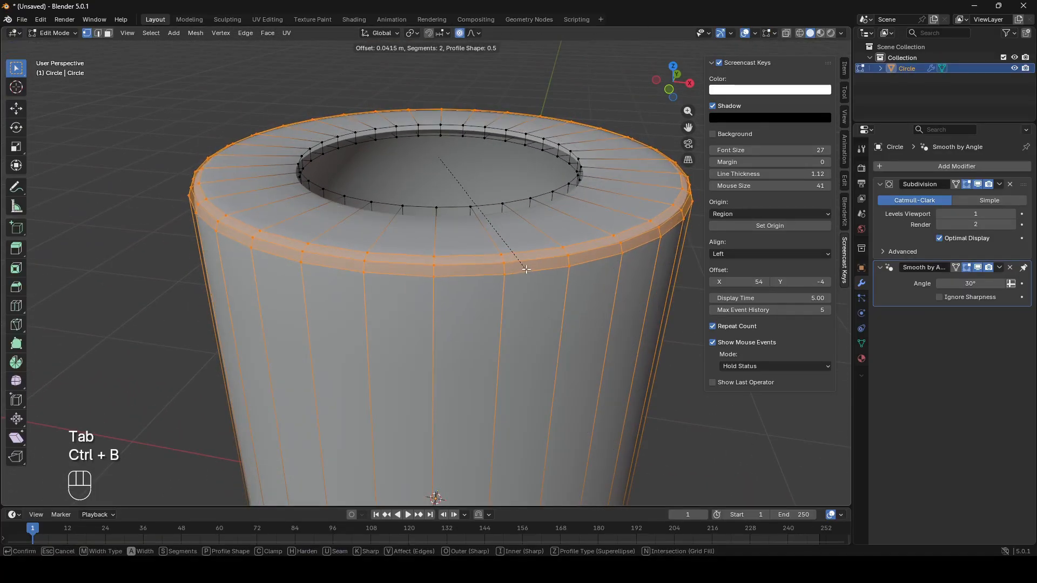
pyautogui.click(526, 268)
# - Examine the cylinder's smoothed walls and interior in X-ray and different viewport shading modes
pyautogui.press('Tab')
pyautogui.hotkey('alt', 'z')
pyautogui.hotkey('alt', 'z')
pyautogui.moveTo(405, 273); pyautogui.dragTo(350, 234, button='middle')
pyautogui.hotkey('alt', 'z')
pyautogui.hotkey('alt', 'z')
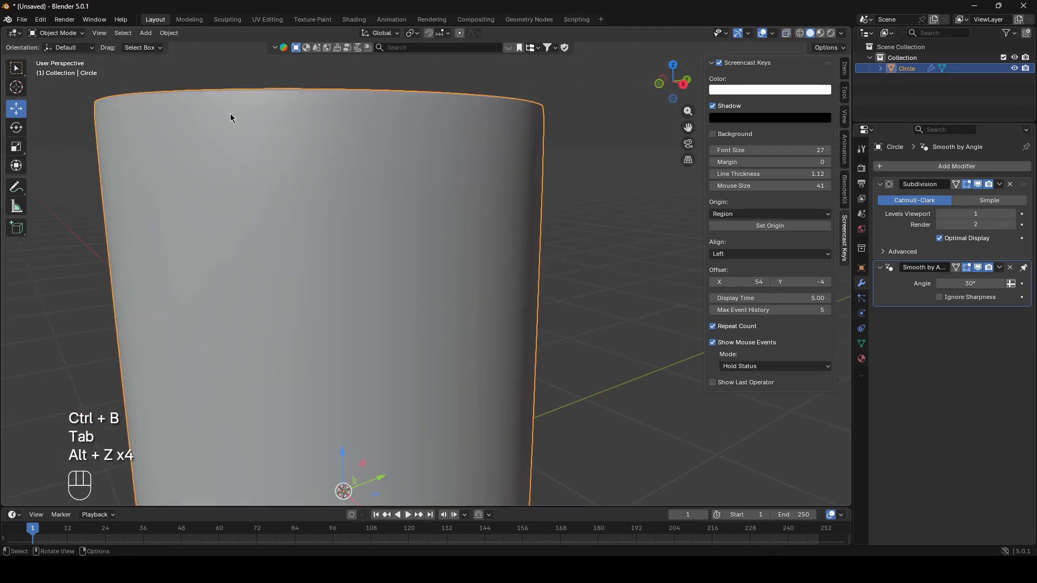
pyautogui.press('Tab')
pyautogui.moveTo(209, 130); pyautogui.dragTo(222, 93, button='middle')
pyautogui.press('z')
pyautogui.click(224, 154)
pyautogui.click(298, 132)
pyautogui.press('Tab')
pyautogui.hotkey('alt', 'z')
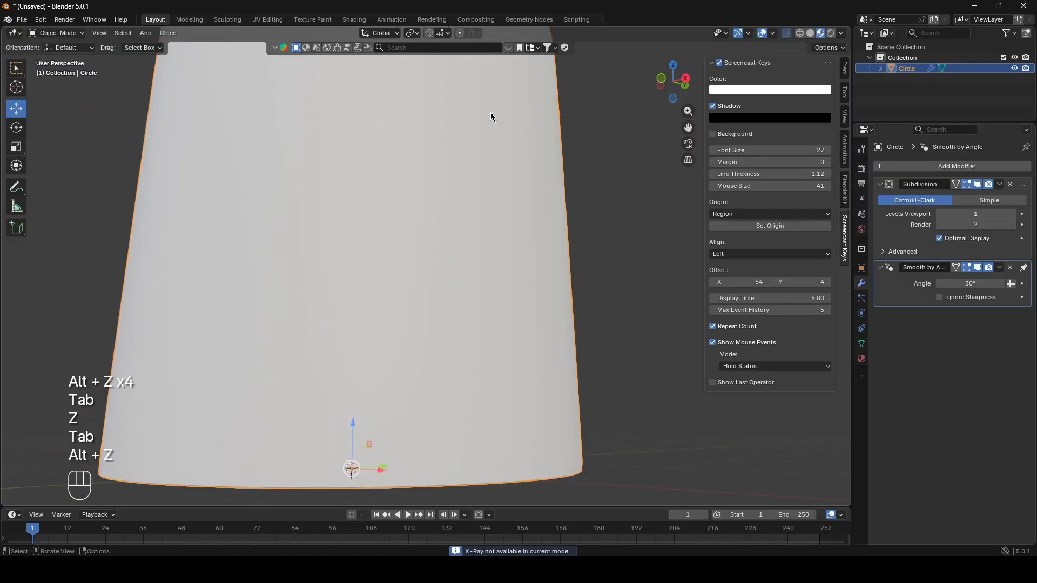
pyautogui.click(809, 34)
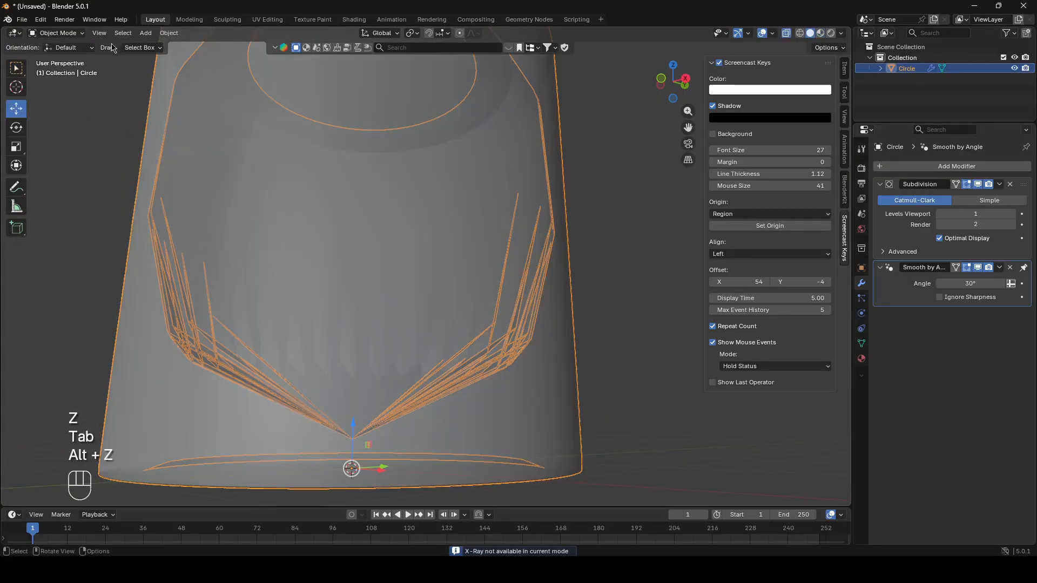
# - Try to inset the central face on the underside of the base
pyautogui.press('Tab')
pyautogui.moveTo(244, 165); pyautogui.dragTo(444, 297, button='middle')
pyautogui.click(416, 423)
pyautogui.hotkey('alt', 'z')
pyautogui.hotkey('alt', 'z')
pyautogui.press('i')
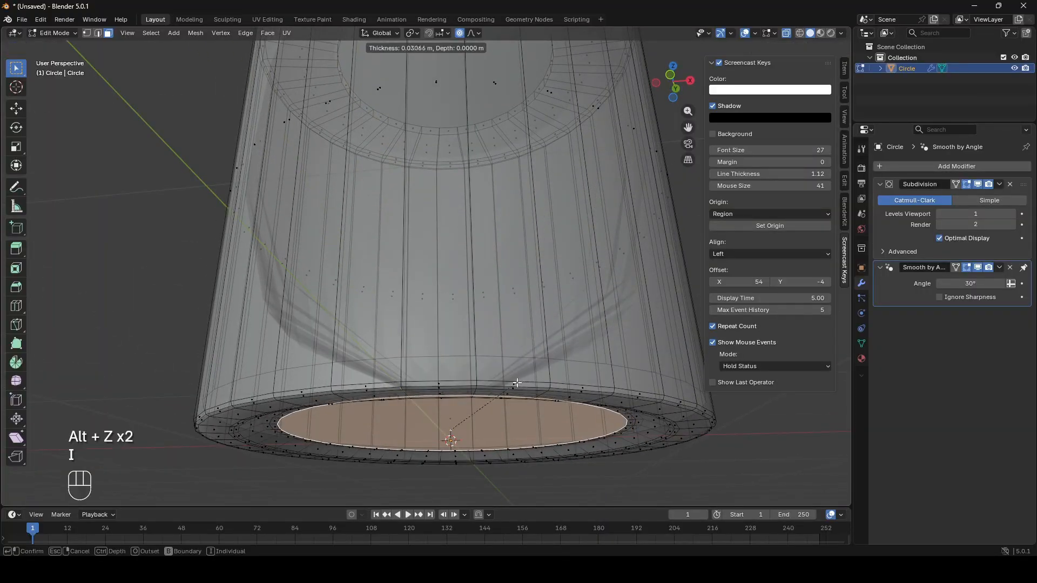
pyautogui.hotkey('ctrl', 'z')
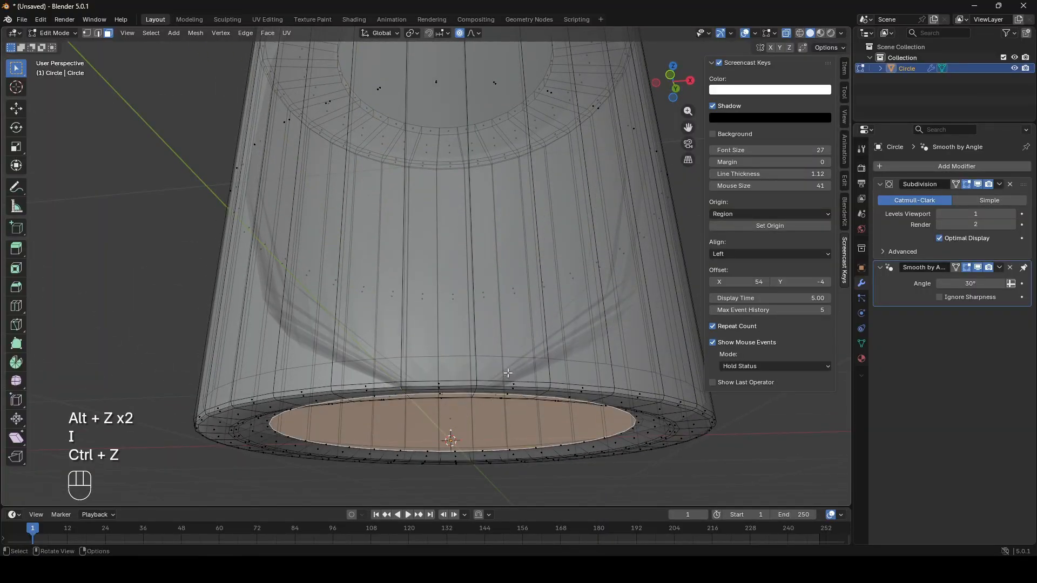
# - Turn off the Subdivision modifier's viewport display to expose the base mesh inside the opening
pyautogui.click(86, 34)
pyautogui.moveTo(145, 84); pyautogui.dragTo(187, 133, button='middle')
pyautogui.moveTo(362, 308); pyautogui.dragTo(363, 430, button='middle')
pyautogui.hotkey('alt', 'z')
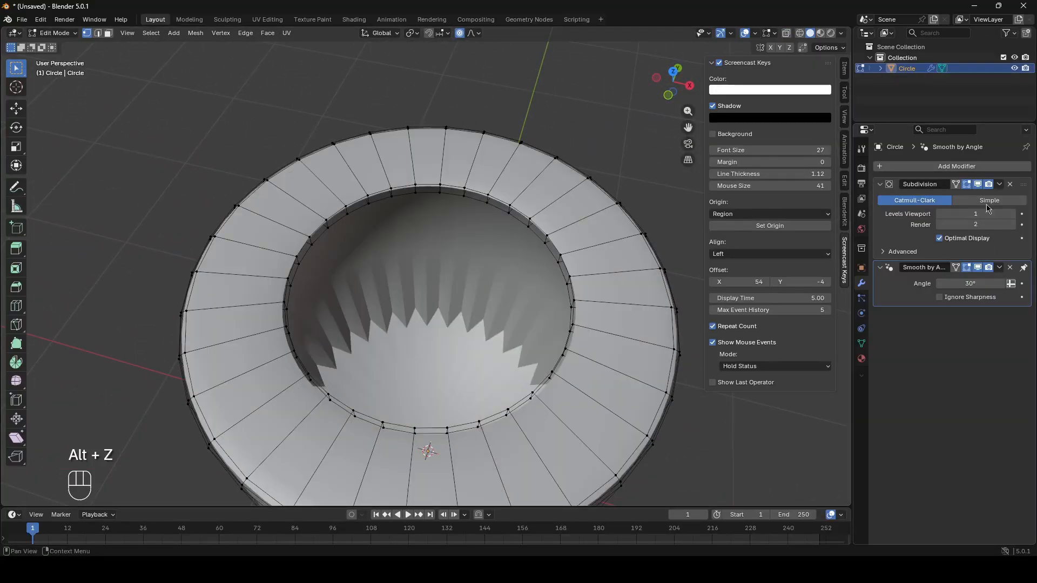
pyautogui.click(982, 187)
pyautogui.scroll(2, 458, 326)
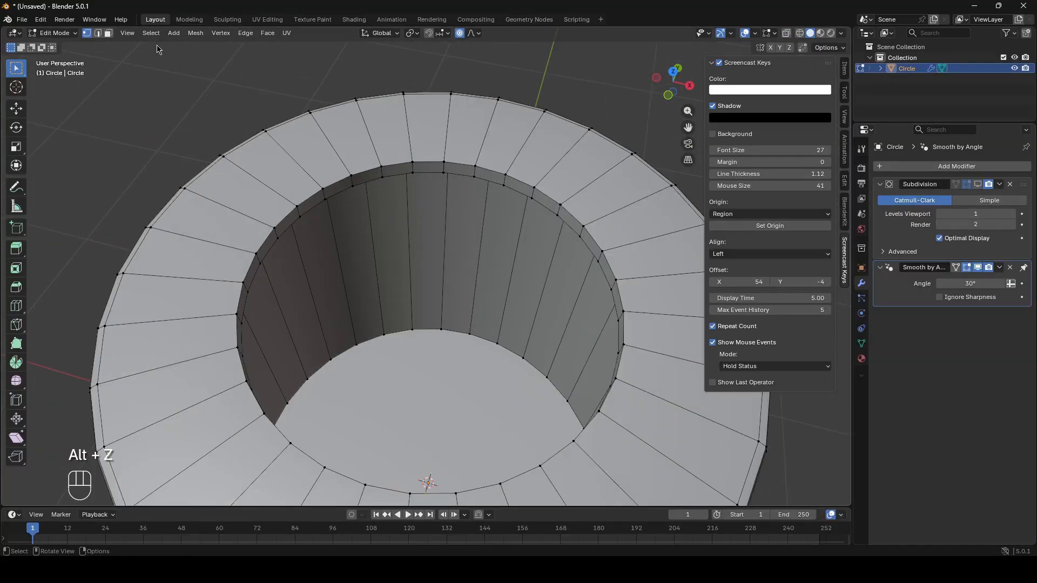
# - Select the floor face inside the opening in X-ray display and turn the Subdivision modifier's viewport display back on
pyautogui.click(406, 395)
pyautogui.scroll(1, 406, 395)
pyautogui.moveTo(406, 395); pyautogui.dragTo(472, 315, button='middle')
pyautogui.scroll(-3, 433, 252)
pyautogui.hotkey('alt', 'z')
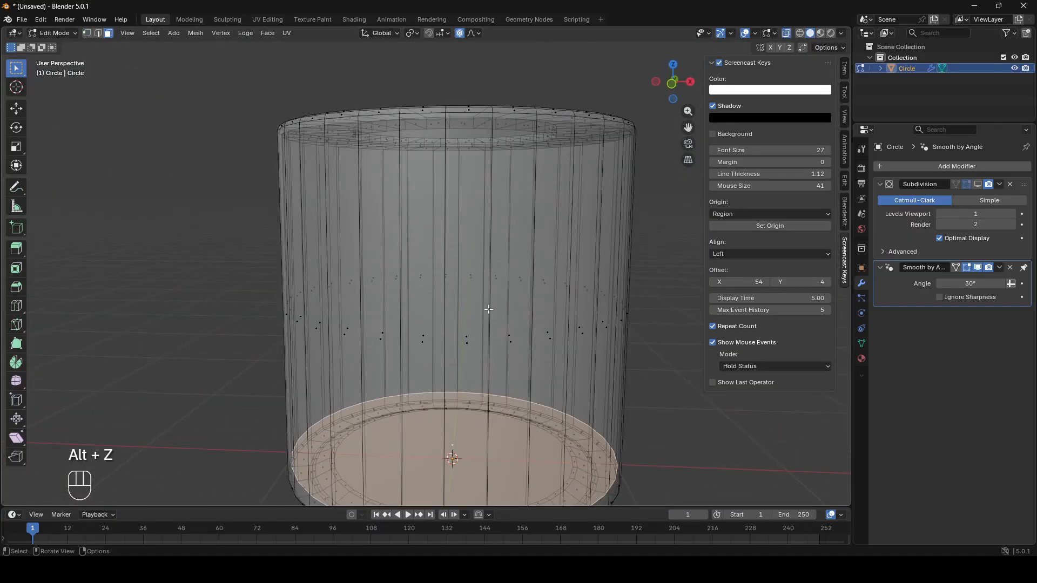
pyautogui.keyDown('shift'); pyautogui.moveTo(651, 429); pyautogui.dragTo(631, 359, button='middle'); pyautogui.keyUp('shift')
# - Inset the cylinder's inner floor face four times in concentric rings toward its centre
pyautogui.press('i')
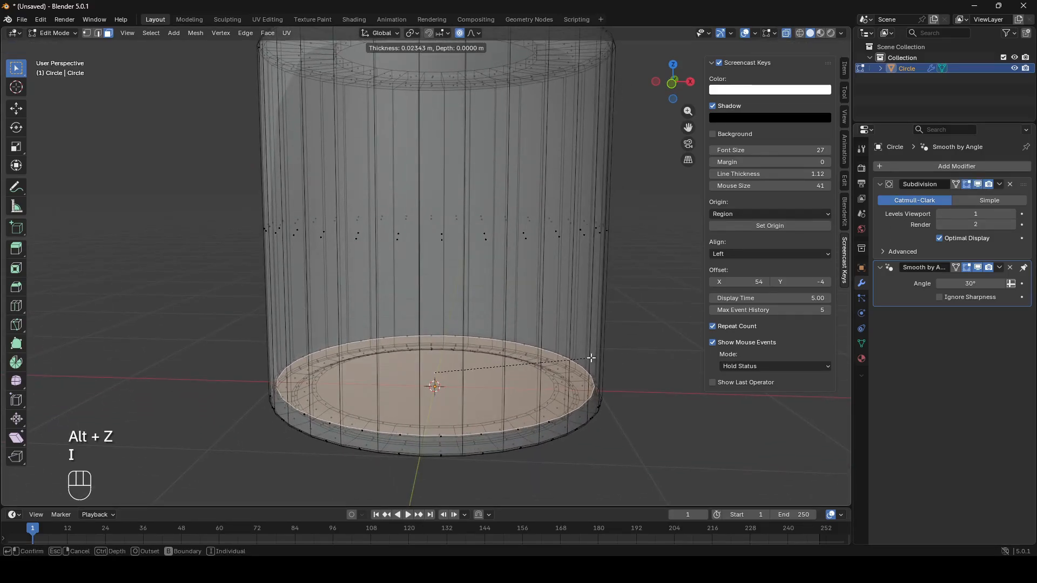
pyautogui.hotkey('ctrl', 'z')
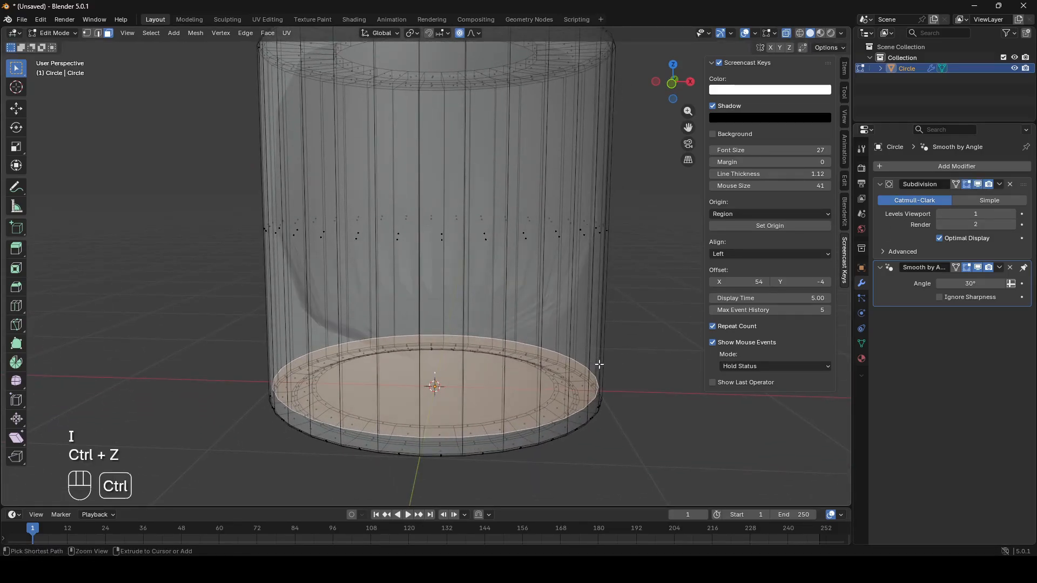
pyautogui.press('i')
pyautogui.click(590, 362)
pyautogui.press('i')
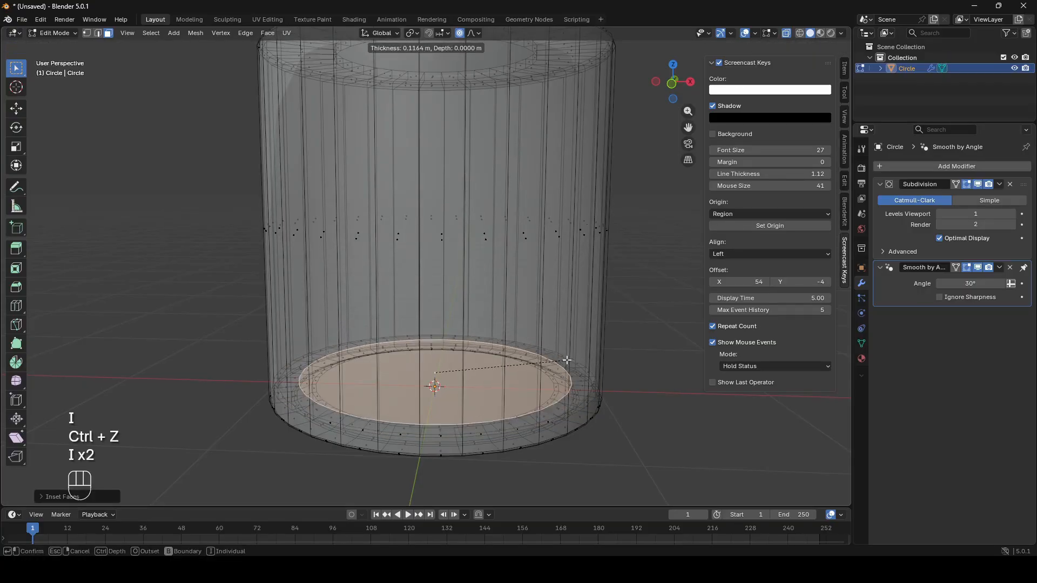
pyautogui.click(551, 361)
pyautogui.press('i')
pyautogui.click(485, 366)
pyautogui.press('i')
pyautogui.click(445, 370)
# - Bevel the inner edge loop of the top opening and return to Object Mode
pyautogui.keyDown('shift'); pyautogui.moveTo(445, 242); pyautogui.dragTo(416, 359, button='middle'); pyautogui.keyUp('shift')
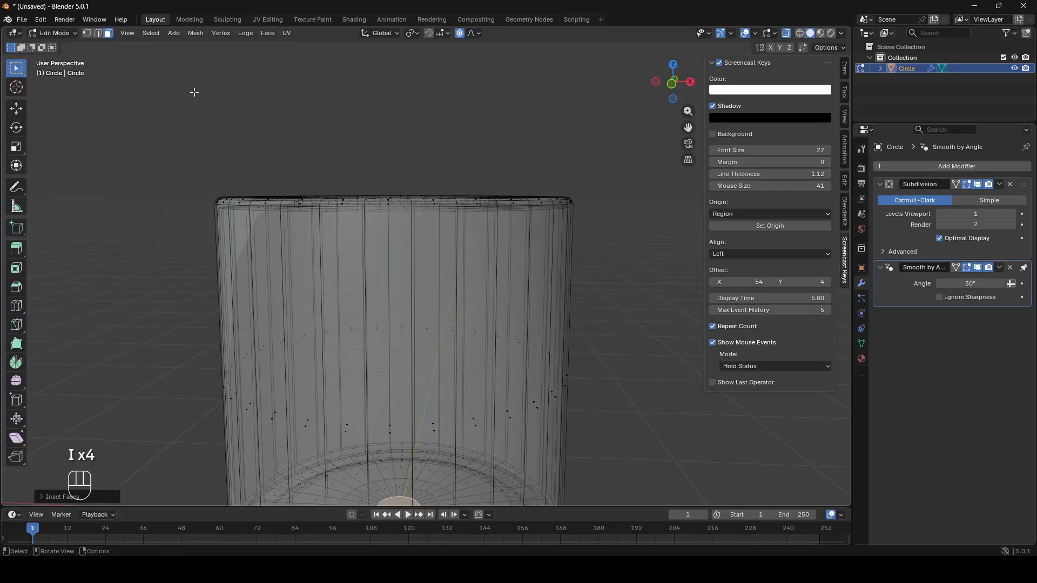
pyautogui.click(95, 34)
pyautogui.moveTo(238, 160); pyautogui.dragTo(260, 178, button='middle')
pyautogui.hotkey('alt', 'z')
pyautogui.moveTo(378, 241); pyautogui.dragTo(238, 305, button='middle')
pyautogui.scroll(3, 238, 304)
pyautogui.hotkey('alt', 'z')
pyautogui.moveTo(254, 199); pyautogui.dragTo(502, 258, button='middle')
pyautogui.keyDown('alt'); pyautogui.click(366, 123); pyautogui.keyUp('alt')
pyautogui.hotkey('alt', 'z')
pyautogui.hotkey('ctrl', 'b')
pyautogui.click(471, 240)
pyautogui.hotkey('alt', 'z')
pyautogui.press('Tab')
# - Save the file as 2.blend in the Bottle2 folder
pyautogui.scroll(-6, 495, 258)
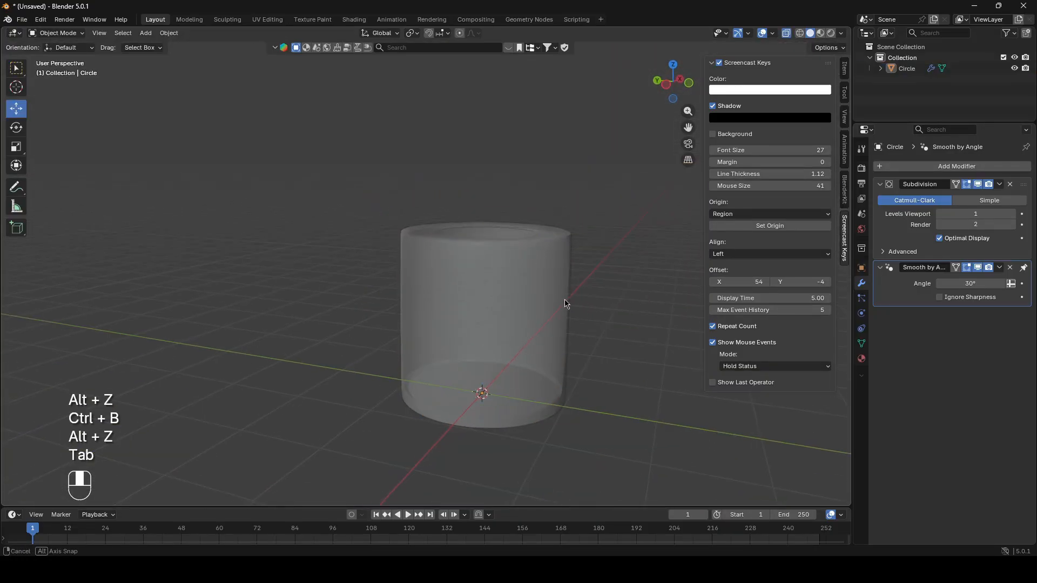
pyautogui.scroll(-3, 521, 301)
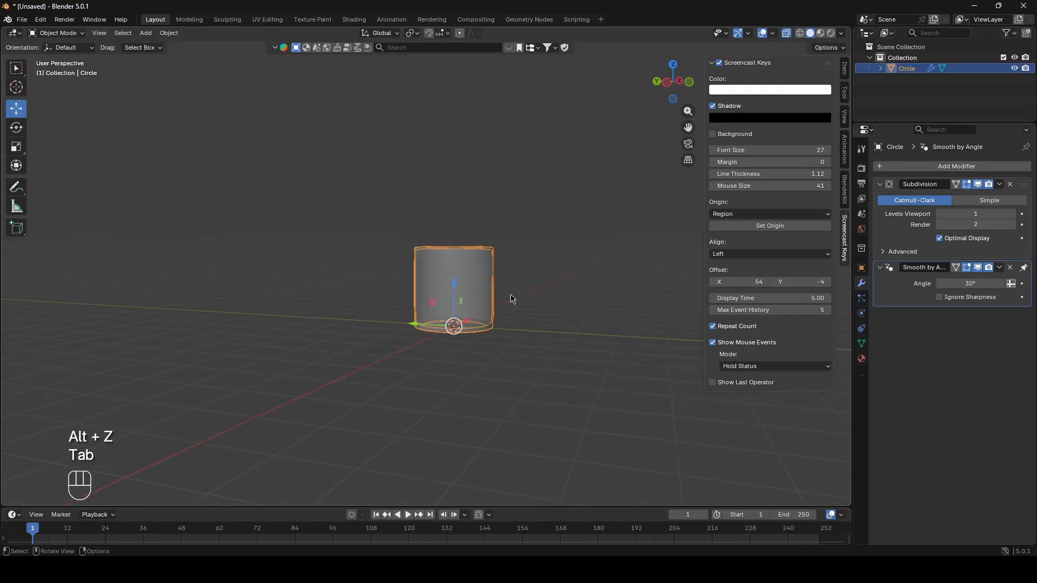
pyautogui.hotkey('ctrl', 's')
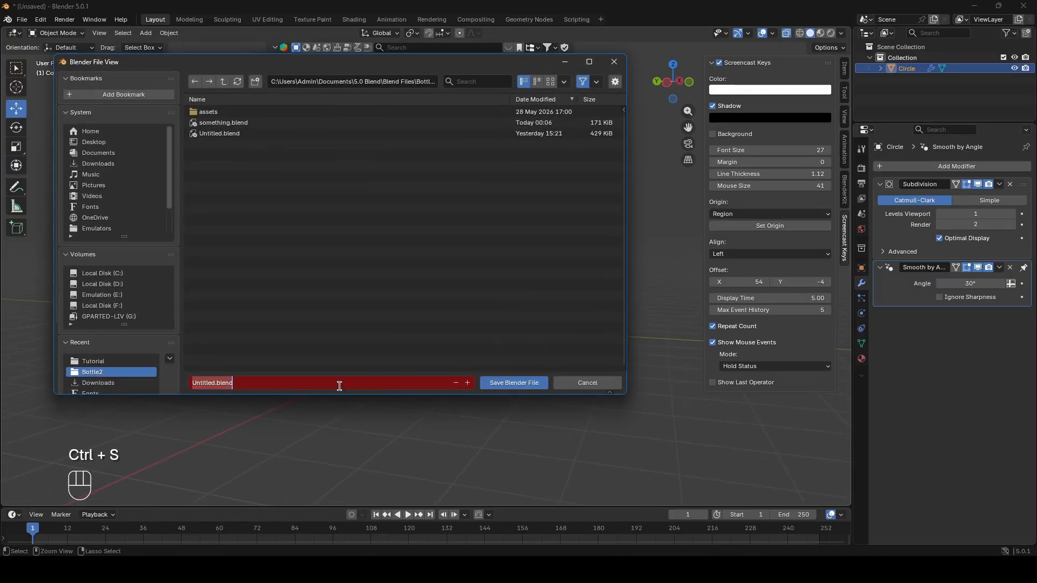
pyautogui.click(503, 383)
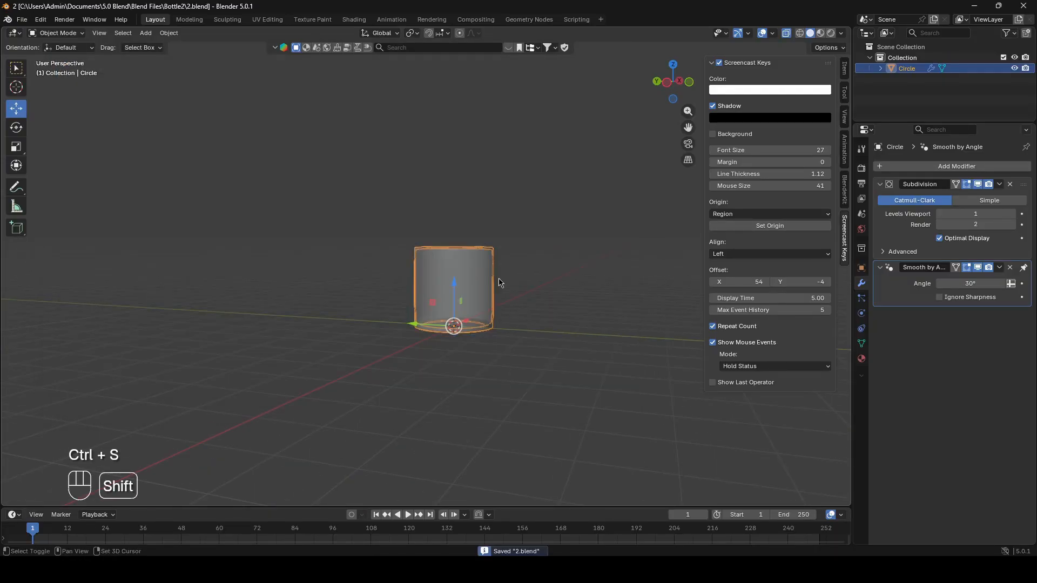
# - Turn off X-ray display and open the cylinder's mesh for editing at the top opening
pyautogui.scroll(6, 466, 336)
pyautogui.hotkey('alt', 'z')
pyautogui.scroll(3, 420, 408)
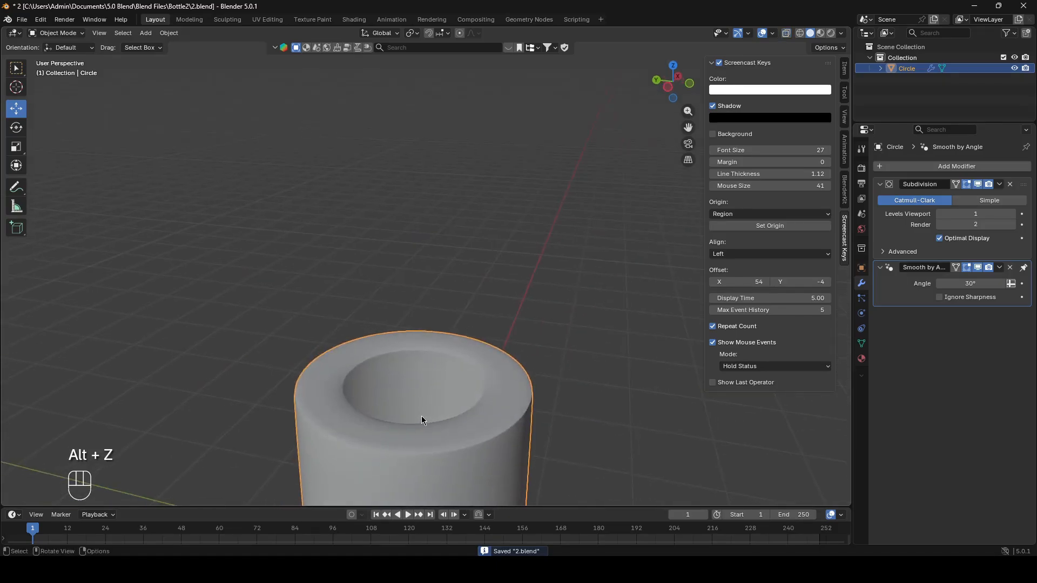
pyautogui.press('Tab')
pyautogui.scroll(3, 389, 402)
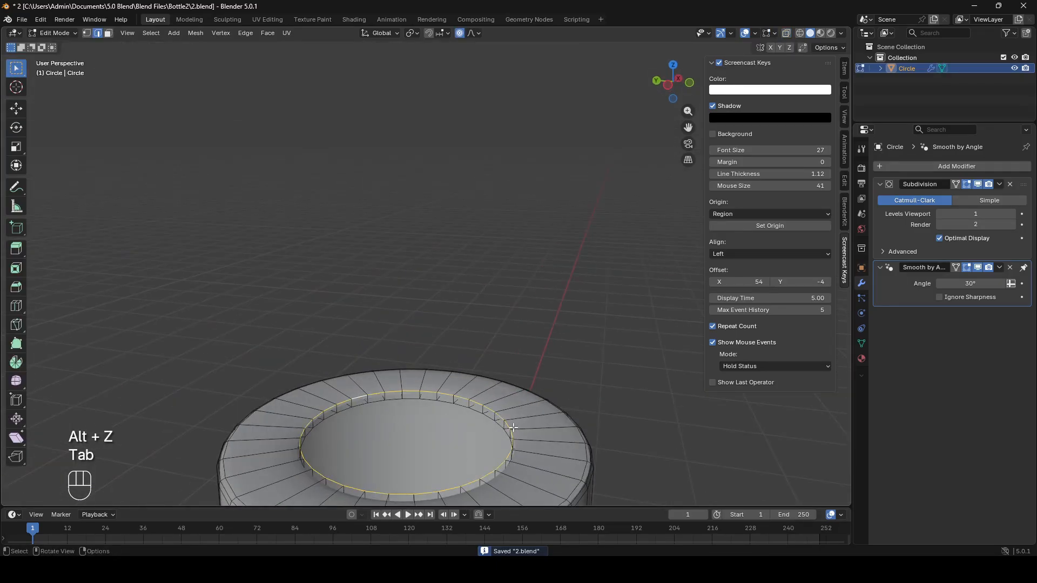
# - Try to extrude the selected edge loop around the opening
pyautogui.press('e')
pyautogui.click(510, 411)
pyautogui.hotkey('ctrl', 'z')
# - Extrude the narrow face loop on the opening's inner wall and scale it slightly inward
pyautogui.moveTo(510, 410); pyautogui.dragTo(403, 353, button='middle')
pyautogui.scroll(-1, 306, 342)
pyautogui.scroll(4, 268, 363)
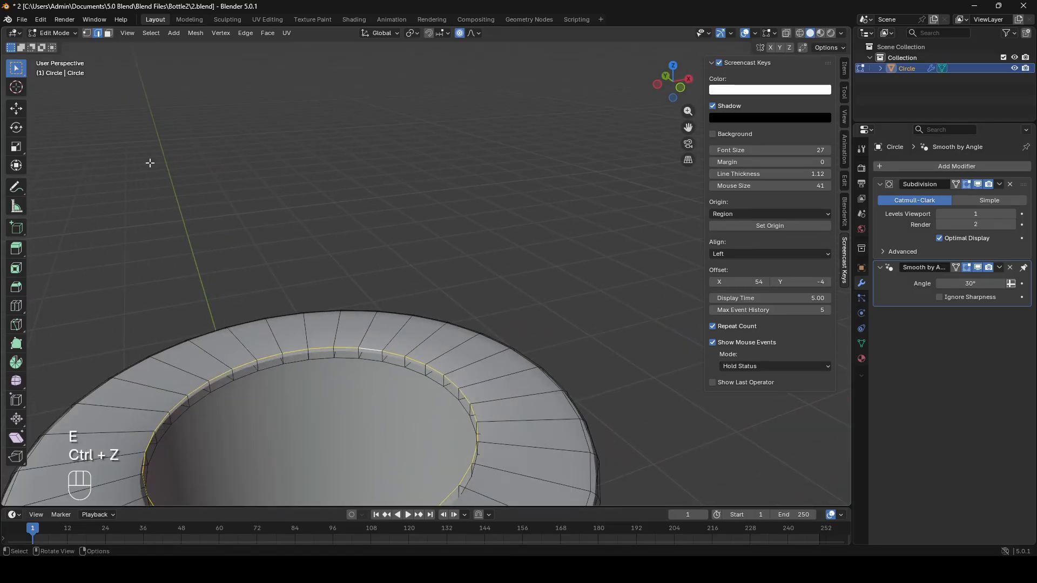
pyautogui.keyDown('alt'); pyautogui.click(252, 369); pyautogui.keyUp('alt')
pyautogui.keyDown('alt'); pyautogui.click(238, 378); pyautogui.keyUp('alt')
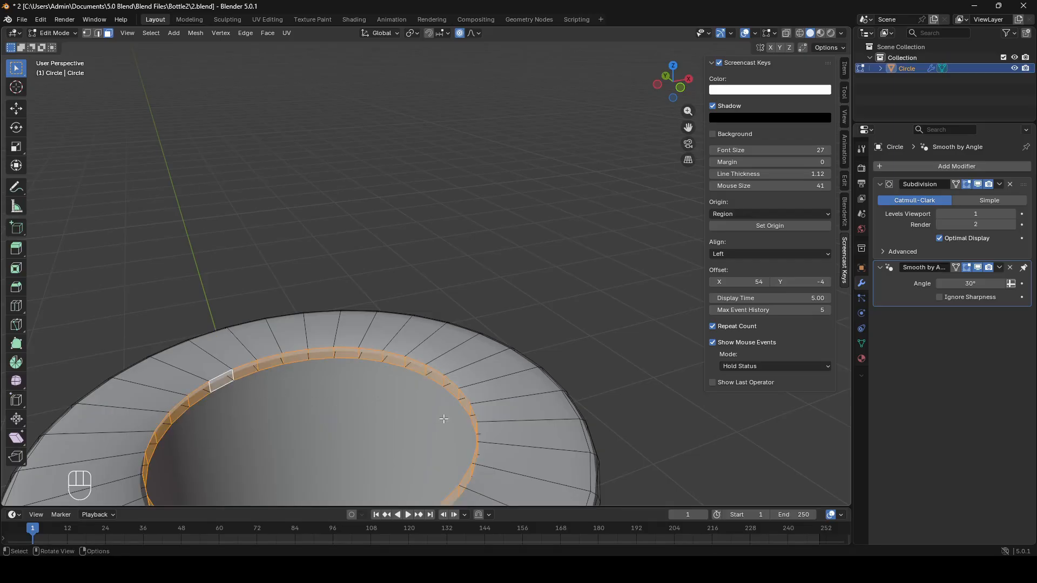
pyautogui.press('e')
pyautogui.press('s')
pyautogui.click(87, 145)
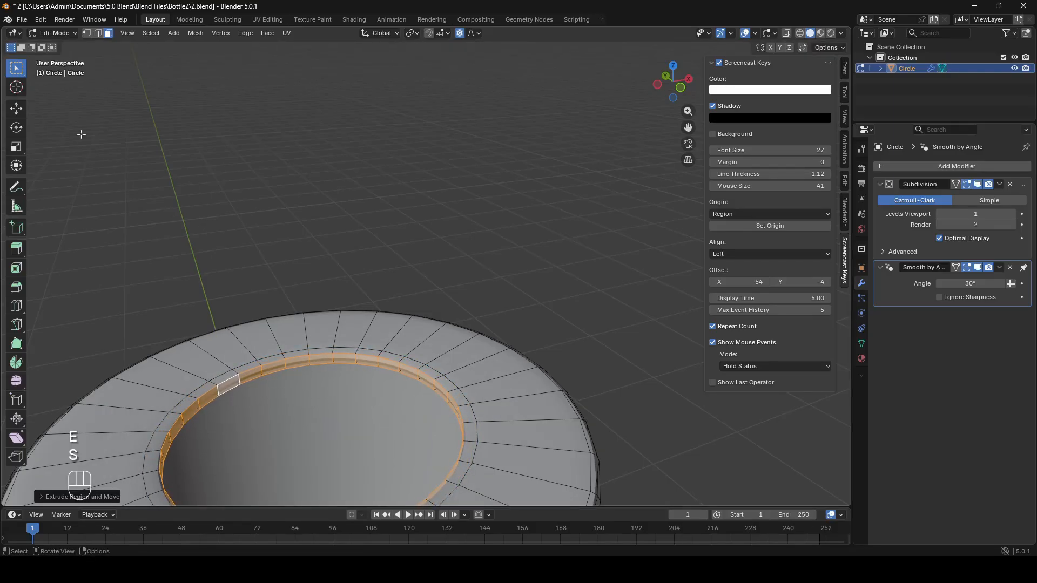
# - Try to move the extruded face band of the opening vertically along Z
pyautogui.press('g')
pyautogui.press('z')
pyautogui.click(303, 110)
pyautogui.hotkey('ctrl', 'z')
pyautogui.press('g')
pyautogui.press('z')
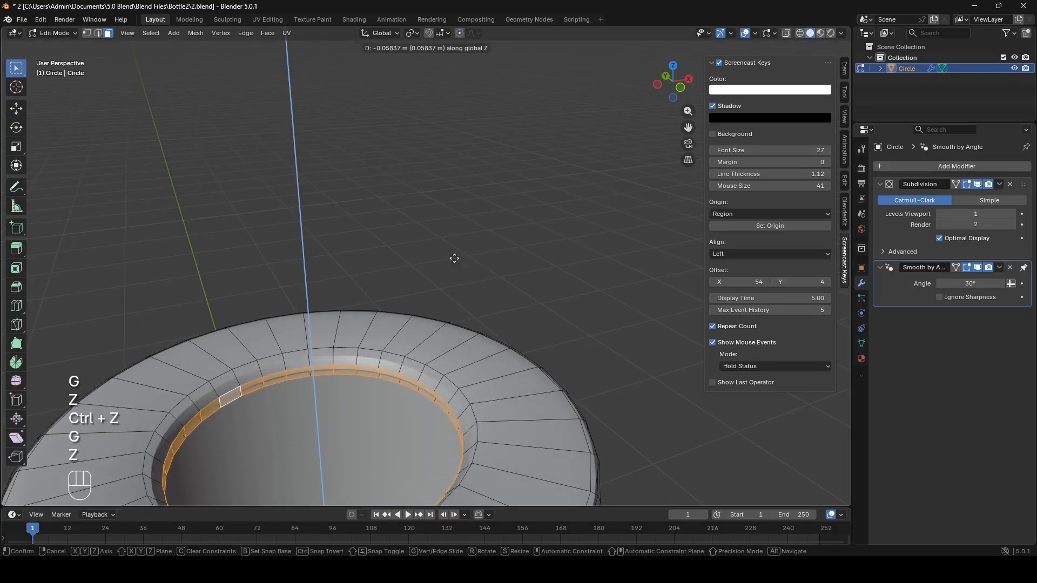
pyautogui.click(460, 179)
pyautogui.hotkey('ctrl', 'z')
# - Select the opening's upper inner edge loop and try to move it along Z
pyautogui.keyDown('shift'); pyautogui.moveTo(319, 237); pyautogui.dragTo(317, 208, button='middle'); pyautogui.keyUp('shift')
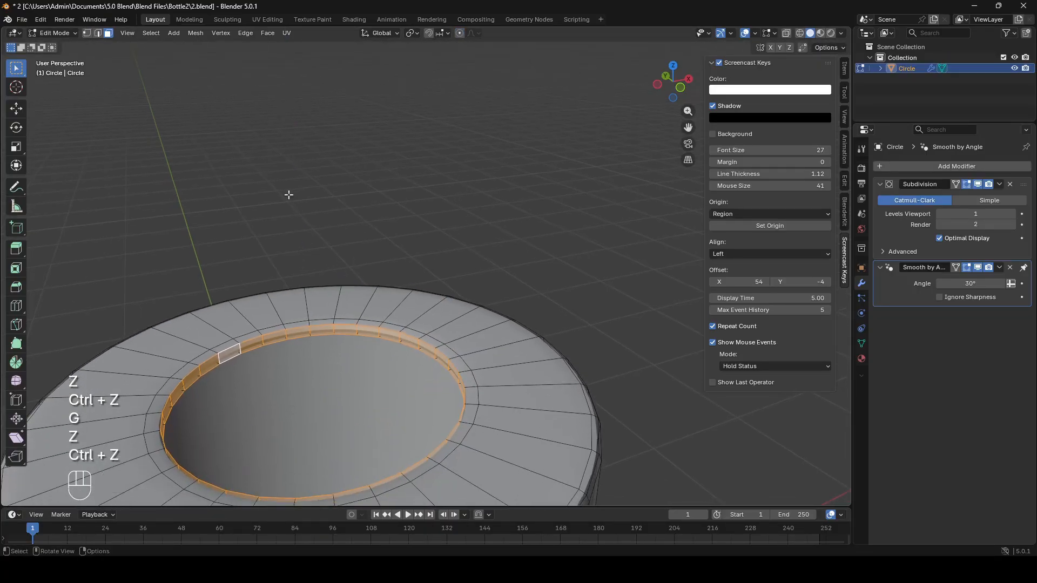
pyautogui.click(97, 33)
pyautogui.keyDown('alt'); pyautogui.click(202, 361); pyautogui.keyUp('alt')
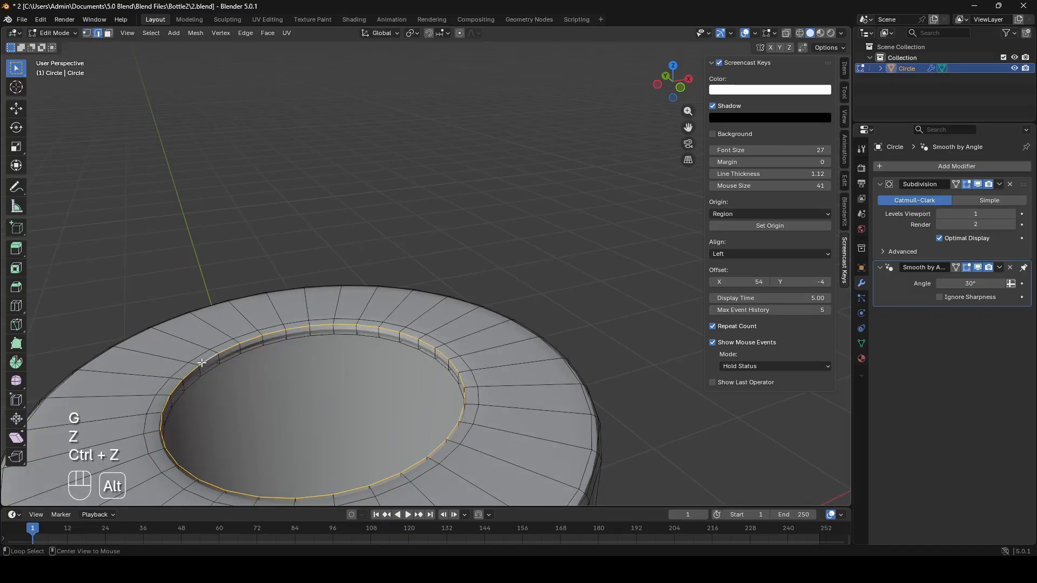
pyautogui.press('g')
pyautogui.press('z')
pyautogui.click(207, 330)
pyautogui.hotkey('ctrl', 'z')
# - Try to extrude the opening's upper inner edge loop along Z
pyautogui.press('e')
pyautogui.press('z')
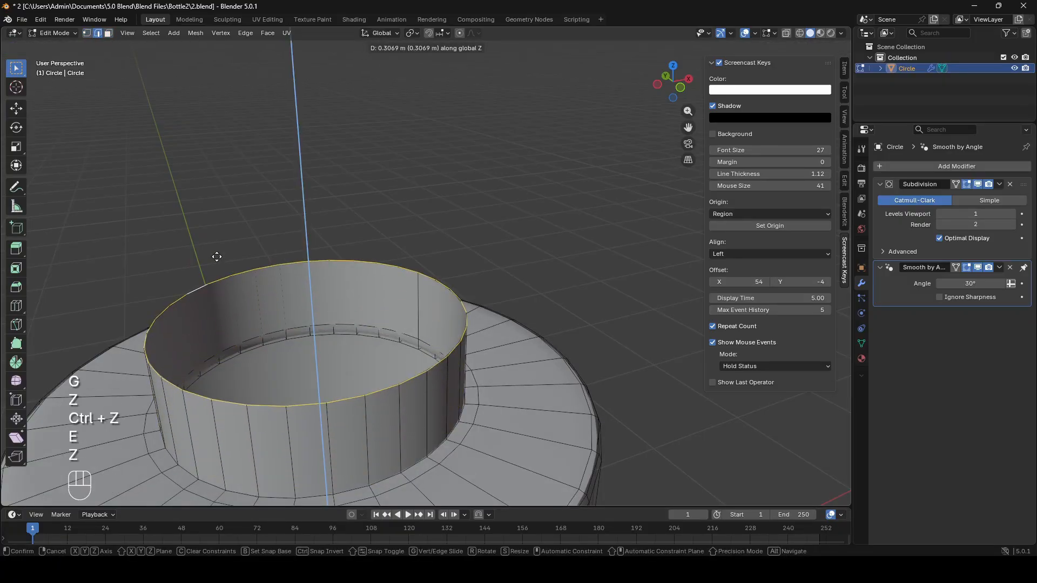
pyautogui.click(317, 403)
pyautogui.press('Tab')
pyautogui.press('Tab')
pyautogui.hotkey('ctrl', 'z')
pyautogui.hotkey('ctrl', 'z')
pyautogui.hotkey('ctrl', 'z')
pyautogui.hotkey('ctrl', 'z')
pyautogui.hotkey('ctrl', 'z')
# - Try to slide and scale the lower edge loop inside the opening
pyautogui.moveTo(364, 384); pyautogui.dragTo(300, 403, button='middle')
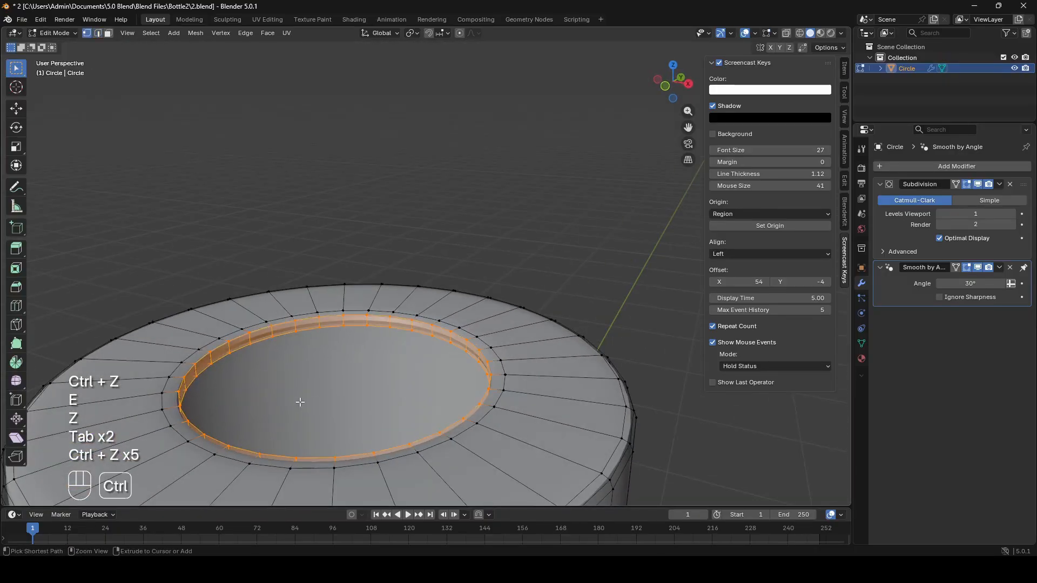
pyautogui.keyDown('alt'); pyautogui.click(189, 393); pyautogui.keyUp('alt')
pyautogui.press('g')
pyautogui.press('g')
pyautogui.hotkey('ctrl', 'z')
pyautogui.press('s')
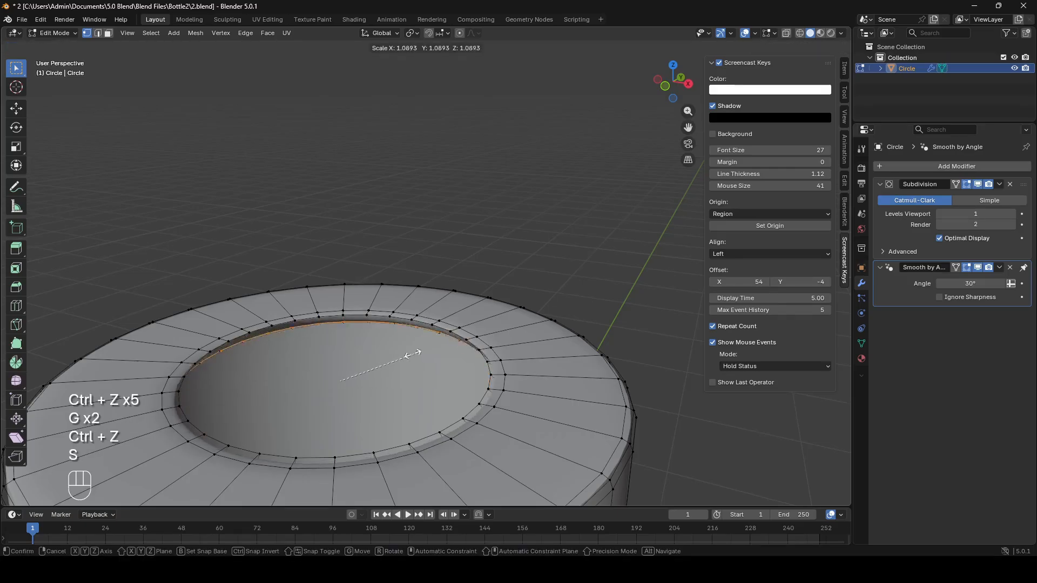
pyautogui.hotkey('ctrl', 'z')
# - Extrude the flat ring of faces around the opening upward along Z to form a raised neck
pyautogui.keyDown('alt'); pyautogui.click(304, 320); pyautogui.keyUp('alt')
pyautogui.click(108, 33)
pyautogui.keyDown('alt'); pyautogui.click(208, 348); pyautogui.keyUp('alt')
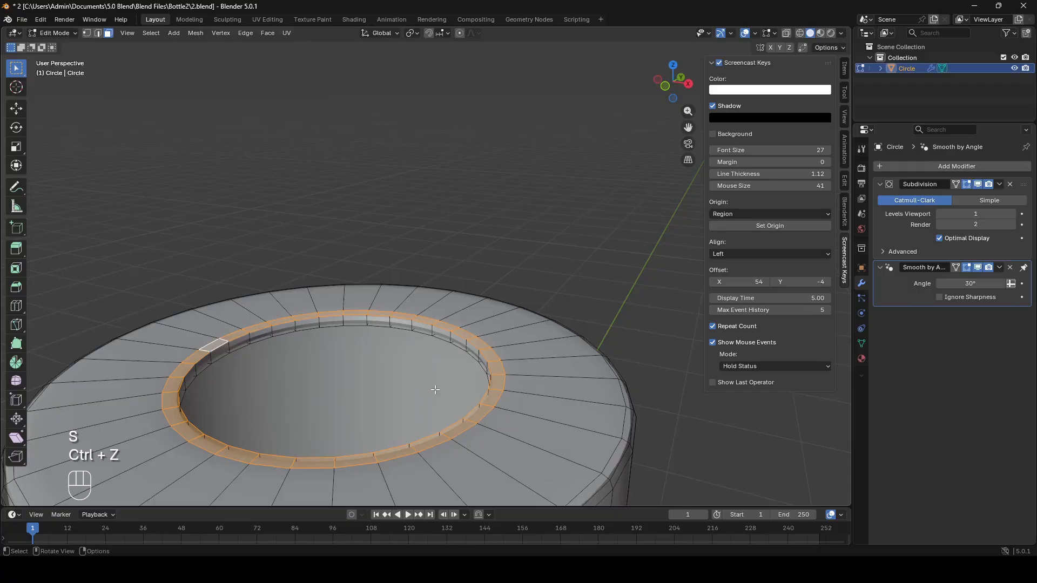
pyautogui.press('e')
pyautogui.press('z')
pyautogui.hotkey('ctrl', 'z')
pyautogui.press('e')
pyautogui.press('z')
pyautogui.press('z')
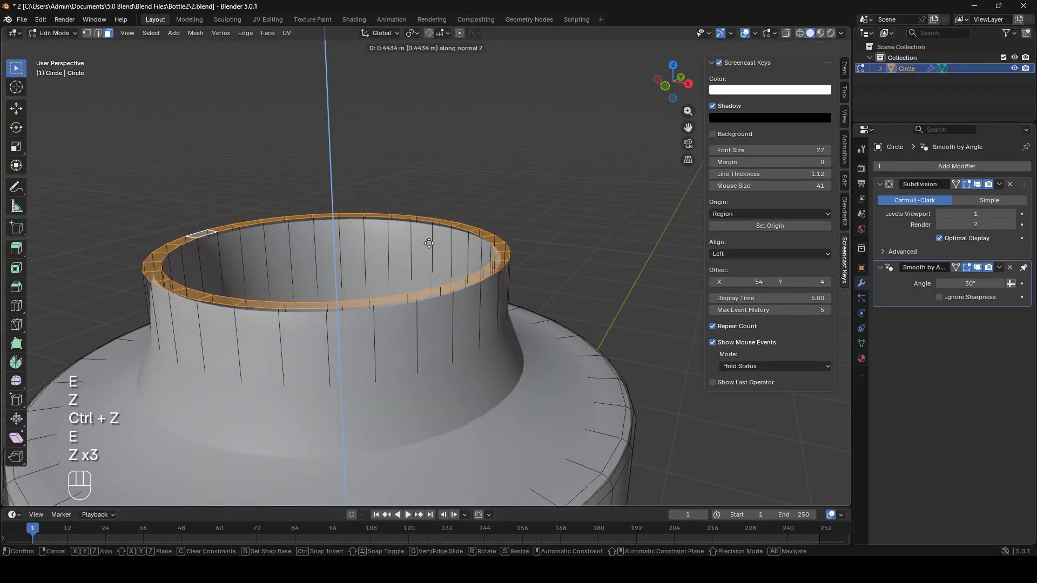
pyautogui.click(291, 213)
# - Bevel the outer edge loop at the neck's base with an offset of about 0.024 m and 3 segments
pyautogui.click(97, 33)
pyautogui.hotkey('alt', 'z')
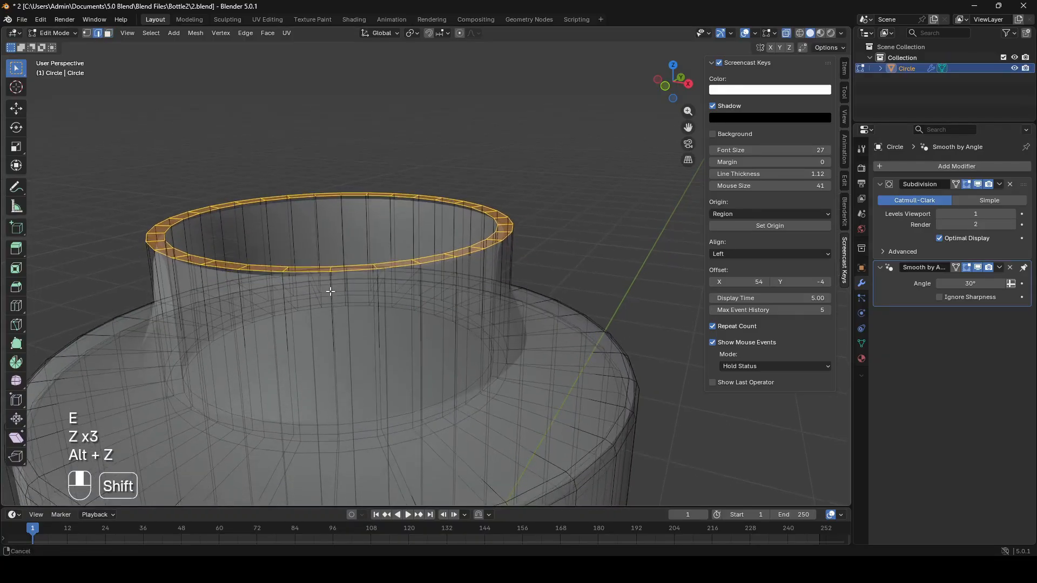
pyautogui.keyDown('alt'); pyautogui.click(219, 395); pyautogui.keyUp('alt')
pyautogui.keyDown('alt'); pyautogui.click(219, 398); pyautogui.keyUp('alt')
pyautogui.hotkey('ctrl', 'b')
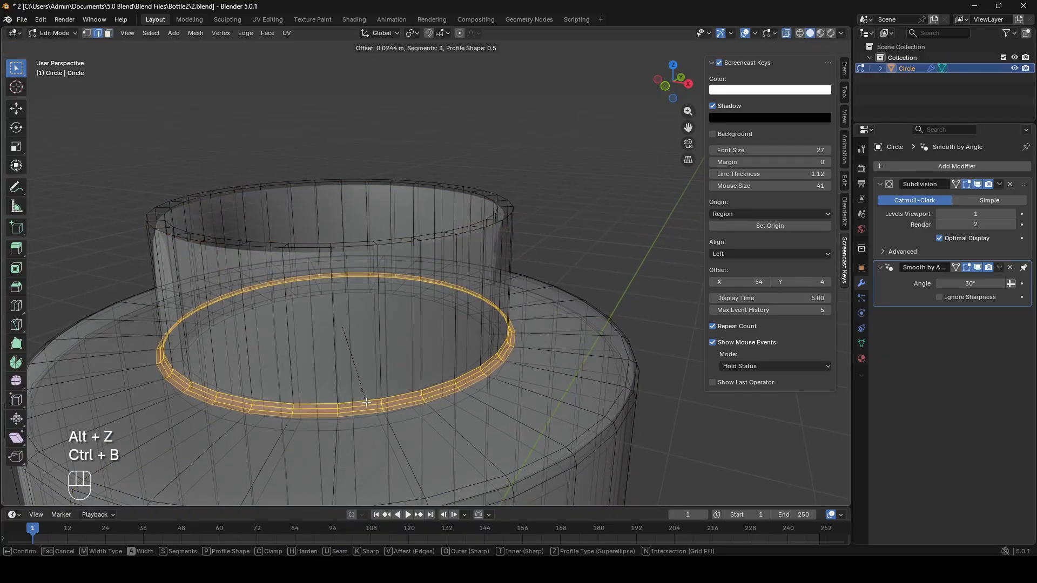
pyautogui.click(367, 402)
pyautogui.hotkey('alt', 'z')
pyautogui.press('Tab')
pyautogui.press('Tab')
# - Bevel the outer edge loop at the neck's top with an offset of about 0.002 m and 3 segments
pyautogui.keyDown('alt'); pyautogui.click(359, 243); pyautogui.keyUp('alt')
pyautogui.scroll(5, 359, 243)
pyautogui.hotkey('ctrl', 'b')
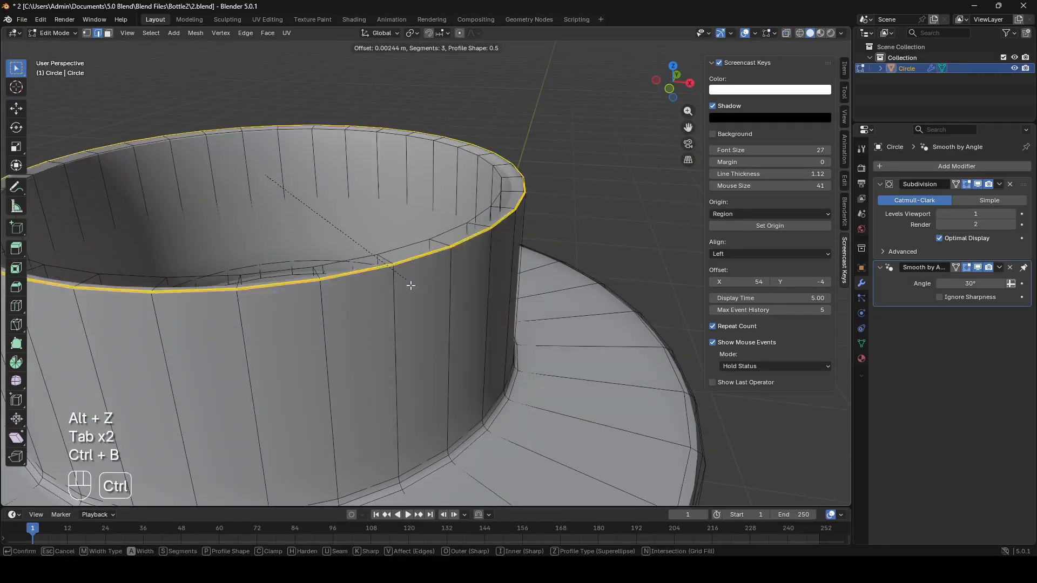
pyautogui.click(410, 285)
# - Apply Shade Auto Smooth to the bottle and view its overall shape
pyautogui.press('Tab')
pyautogui.scroll(-5, 415, 288)
pyautogui.rightClick(405, 279)
pyautogui.click(405, 279)
pyautogui.moveTo(404, 278); pyautogui.dragTo(448, 234, button='middle')
pyautogui.scroll(-3, 448, 234)
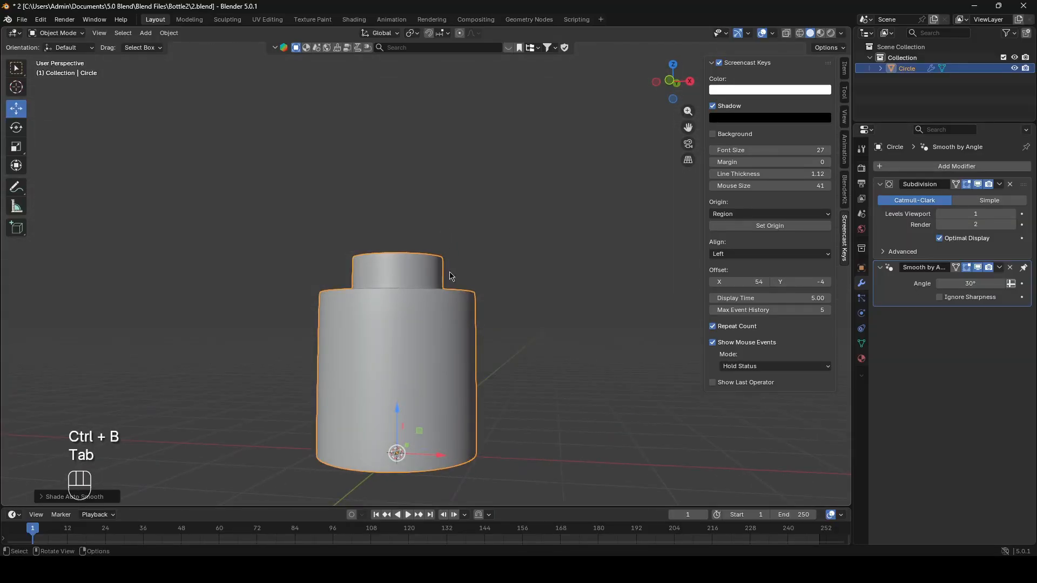
# - Undo the auto-smooth shading and the bevel on the neck's outer top edge
pyautogui.moveTo(449, 270); pyautogui.dragTo(440, 292, button='middle')
pyautogui.press('Tab')
pyautogui.scroll(5, 441, 292)
pyautogui.hotkey('ctrl', 'z')
pyautogui.hotkey('ctrl', 'z')
pyautogui.hotkey('ctrl', 'z')
# - Duplicate the neck's outer top edge loop, raised above the neck along Z, and separate it into its own object
pyautogui.hotkey('shift', 'd')
pyautogui.rightClick(404, 319)
pyautogui.press('s')
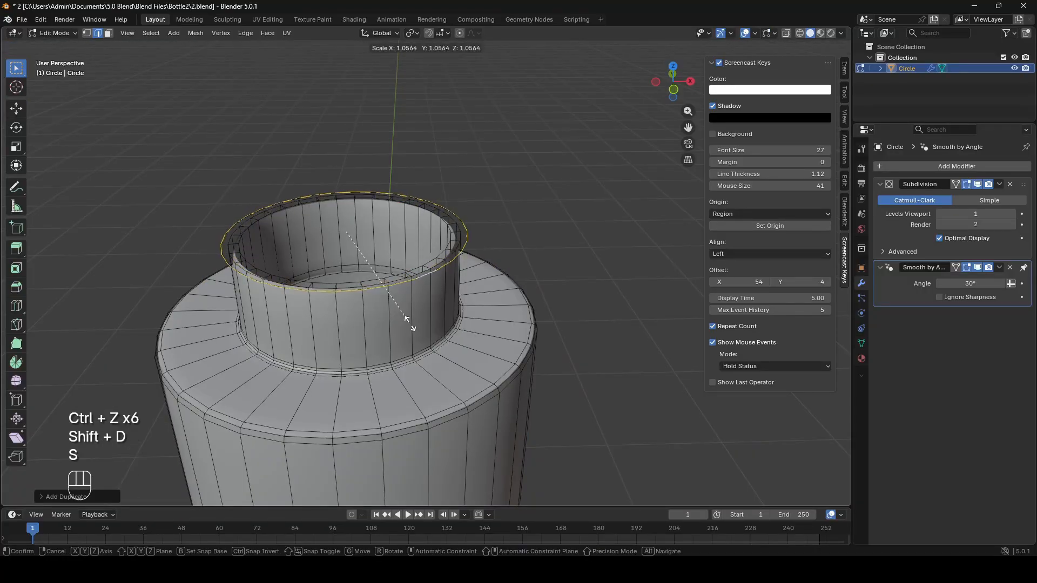
pyautogui.hotkey('ctrl', 'z')
pyautogui.press('g')
pyautogui.press('z')
pyautogui.click(406, 246)
pyautogui.press('p')
pyautogui.click(406, 247)
# - Bevel the outer edge loop at the top of the neck and return to Object Mode
pyautogui.press('Tab')
pyautogui.press('Tab')
pyautogui.keyDown('alt'); pyautogui.click(398, 283); pyautogui.keyUp('alt')
pyautogui.hotkey('ctrl', 'b')
pyautogui.click(398, 284)
pyautogui.press('Tab')
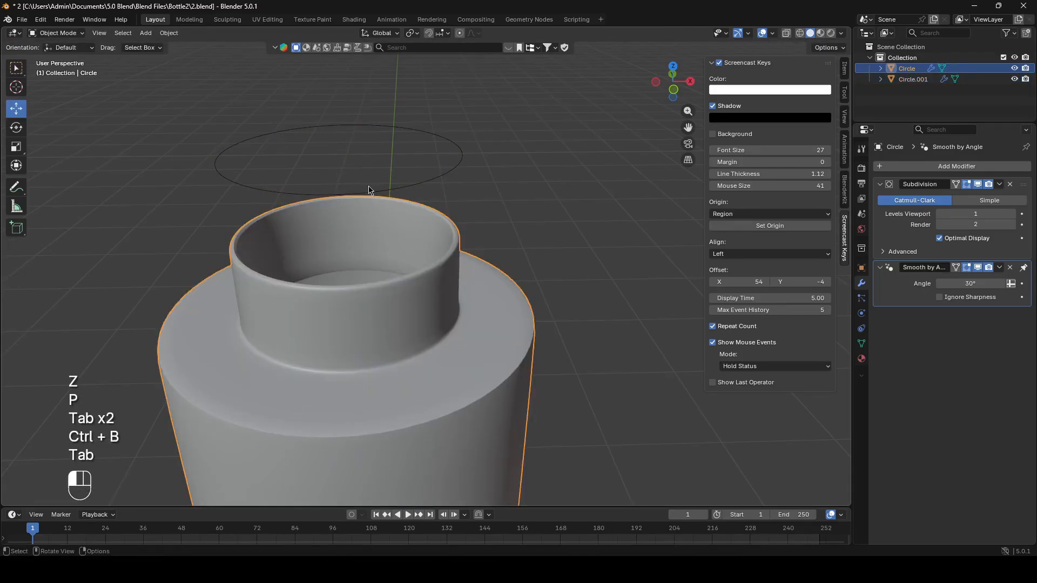
# - Move the separated circle down about 0.96 m along Z
pyautogui.click(373, 195)
pyautogui.press('g')
pyautogui.press('z')
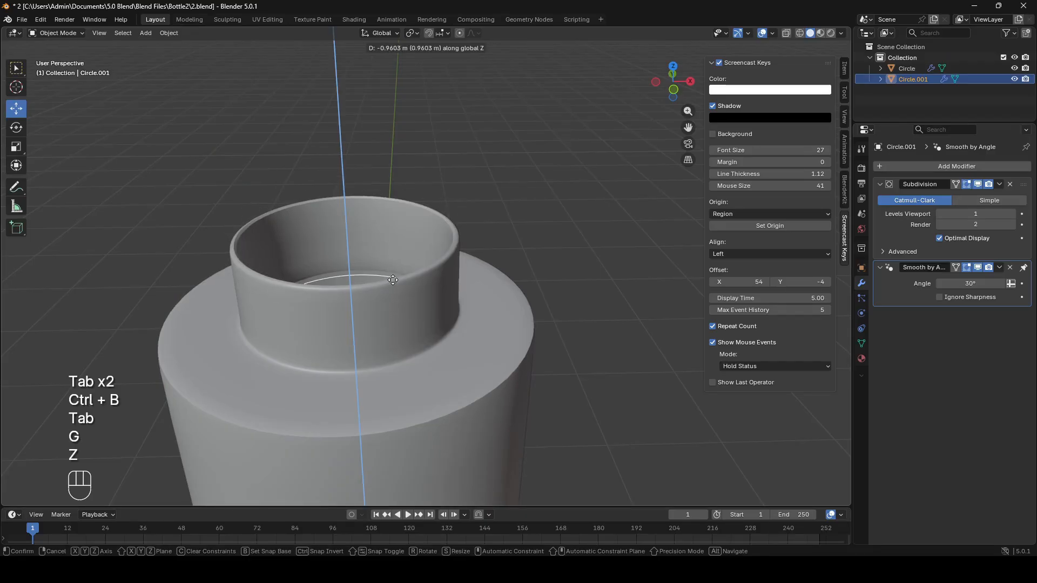
pyautogui.click(392, 280)
pyautogui.press('s')
pyautogui.hotkey('ctrl', 'z')
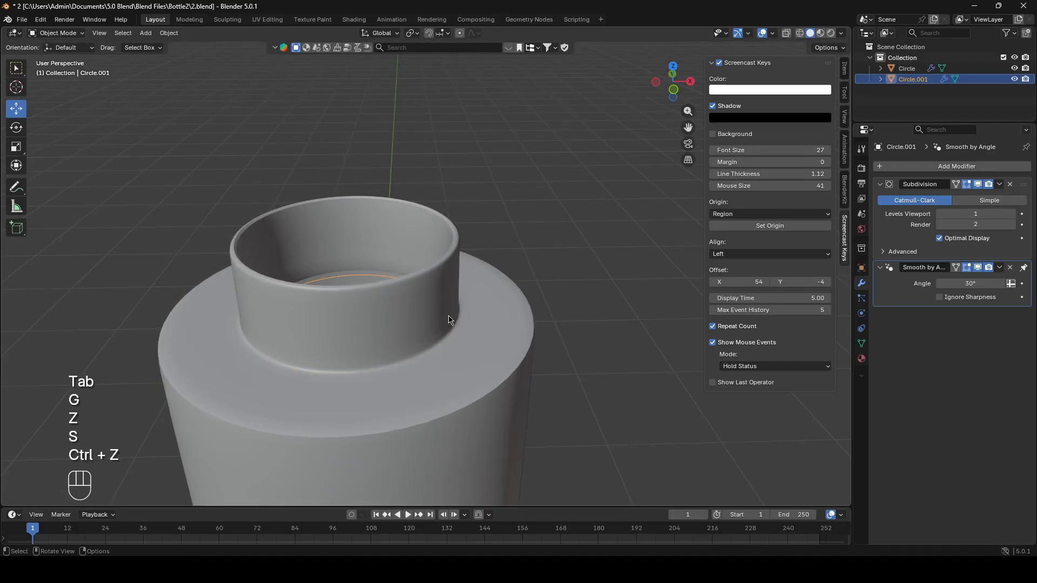
# - Scale the circle slightly wider than the neck and adjust its height along Z to sit at the neck's base
pyautogui.press('s')
pyautogui.click(489, 303)
pyautogui.press('g')
pyautogui.press('z')
pyautogui.click(489, 309)
# - Set the circle's origin to its geometry
pyautogui.rightClick(394, 318)
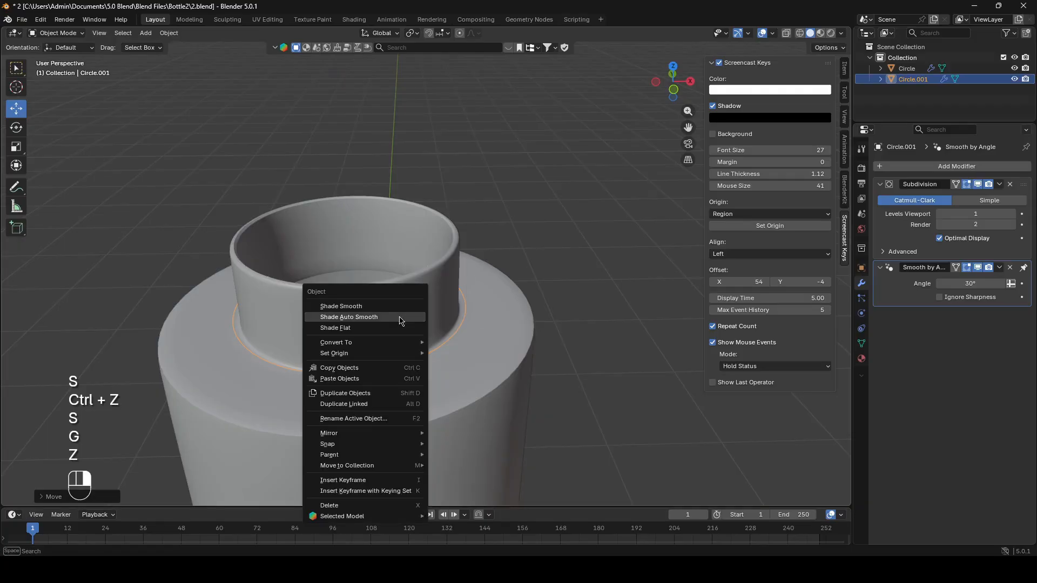
pyautogui.moveTo(397, 356)
pyautogui.click(477, 365)
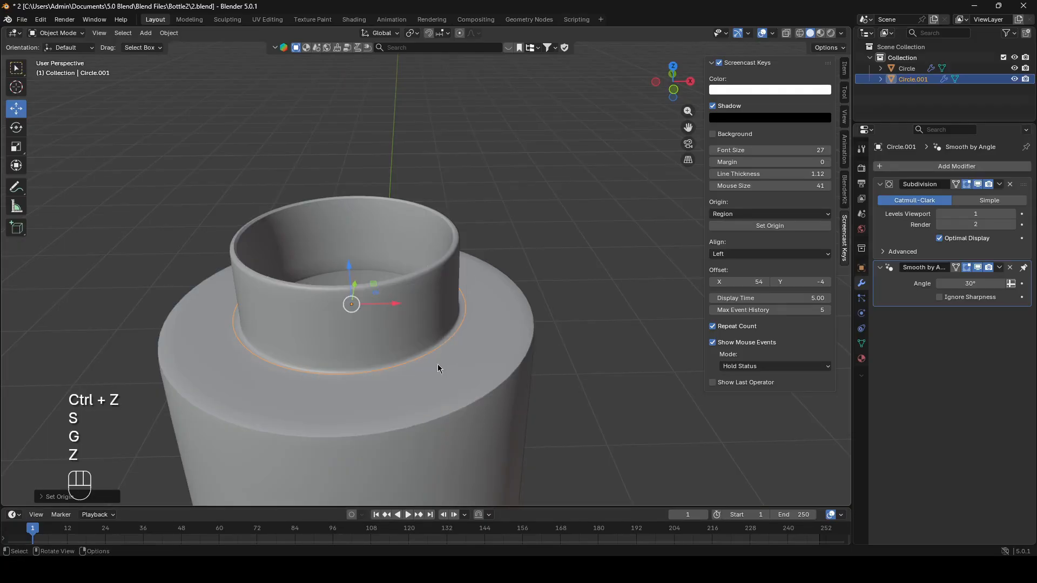
# - Extrude the whole circle upward along Z into a wall that encloses the neck and rises above its rim
pyautogui.press('Tab')
pyautogui.scroll(-3, 459, 356)
pyautogui.scroll(2, 469, 350)
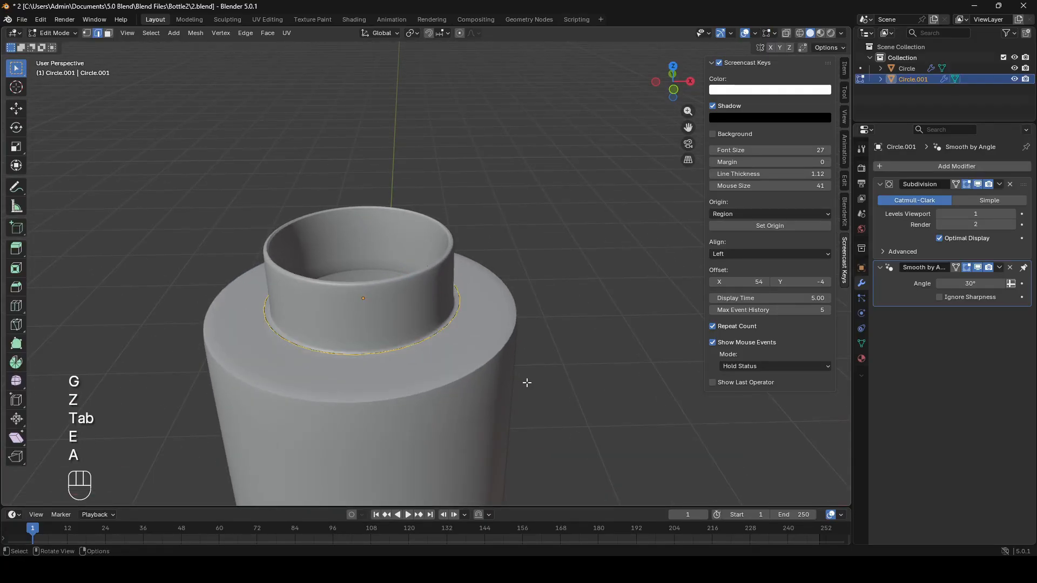
pyautogui.press('e')
pyautogui.press('z')
pyautogui.click(518, 289)
# - Try to extrude the new wall's top edge loop and scale it inward
pyautogui.press('e')
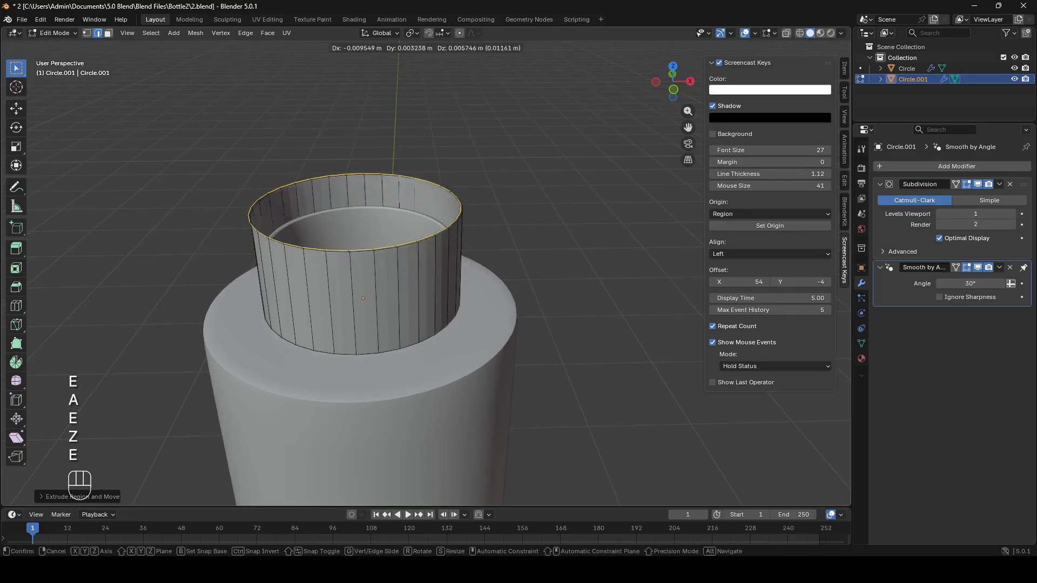
pyautogui.press('s')
pyautogui.click(511, 290)
pyautogui.hotkey('ctrl', 'z')
pyautogui.press('e')
pyautogui.press('s')
pyautogui.click(472, 282)
pyautogui.hotkey('ctrl', 'z')
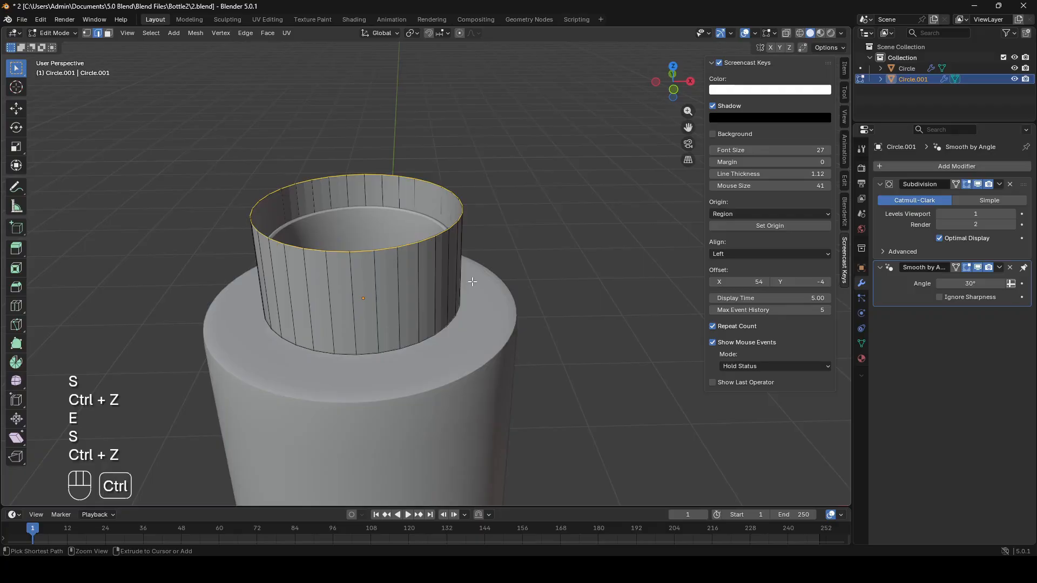
# - Extrude the cap wall's top edge loop slightly upward along Z, and extrude it inward twice by scaling to form a flat shoulder
pyautogui.hotkey('ctrl', 'z')
pyautogui.press('e')
pyautogui.press('z')
pyautogui.click(506, 260)
pyautogui.press('e')
pyautogui.press('s')
pyautogui.click(484, 248)
pyautogui.press('e')
pyautogui.press('s')
pyautogui.click(428, 234)
# - Extrude the shoulder's inner edge loop upward along Z into a narrow tube
pyautogui.press('e')
pyautogui.press('z')
pyautogui.click(414, 115)
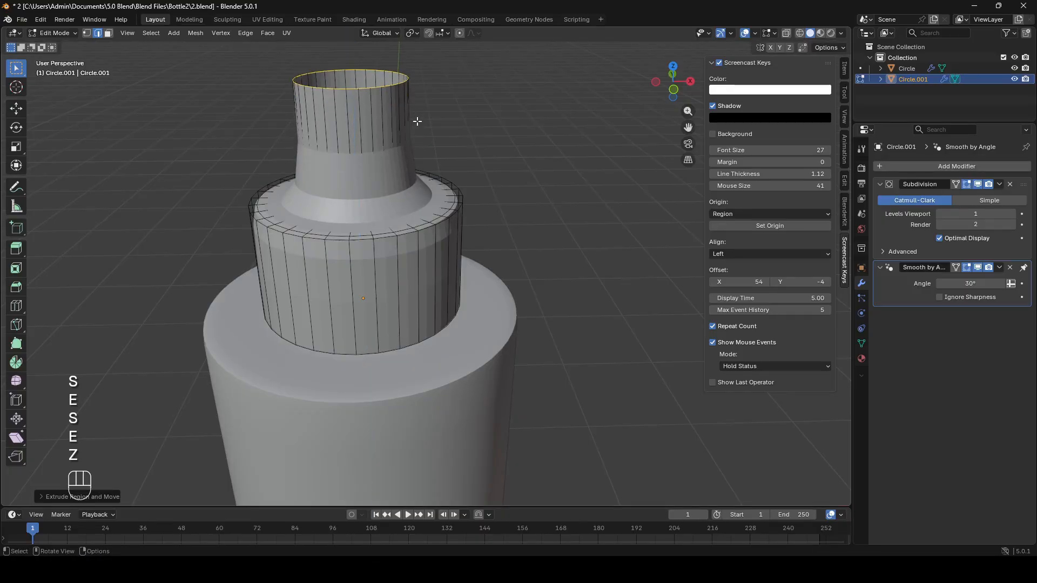
# - Fill the tube's open top with a face and bevel it into a rounded dome, raising the bevel's segment count above 3
pyautogui.press('f')
pyautogui.hotkey('ctrl', 'b')
pyautogui.click(456, 170)
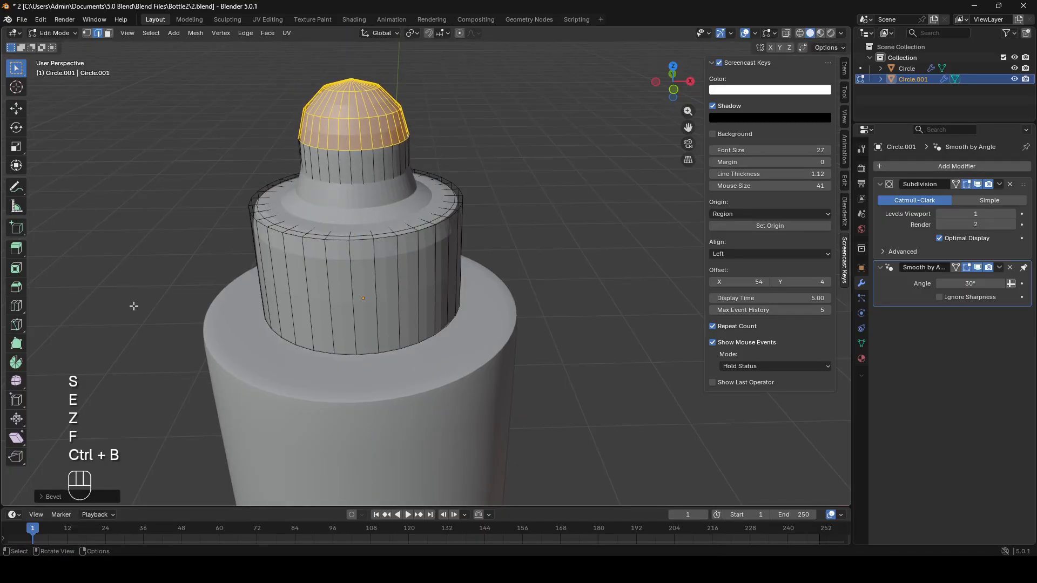
pyautogui.click(84, 498)
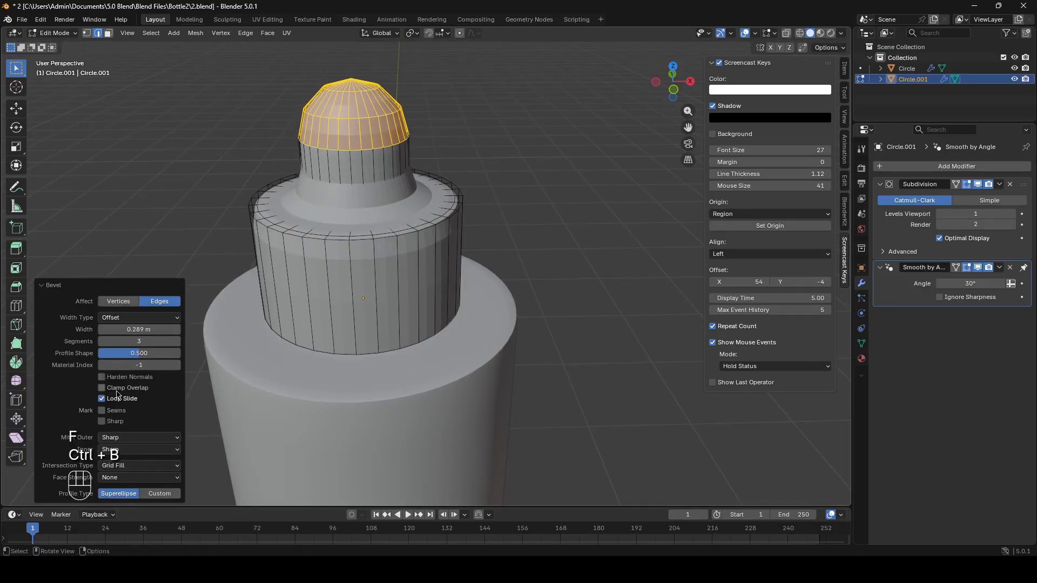
pyautogui.click(177, 343)
pyautogui.click(177, 343)
# - Bevel the edge loop around the cap shoulder's outer rim by about 0.016 m with 2 segments
pyautogui.keyDown('alt'); pyautogui.click(363, 239); pyautogui.keyUp('alt')
pyautogui.hotkey('ctrl', 'b')
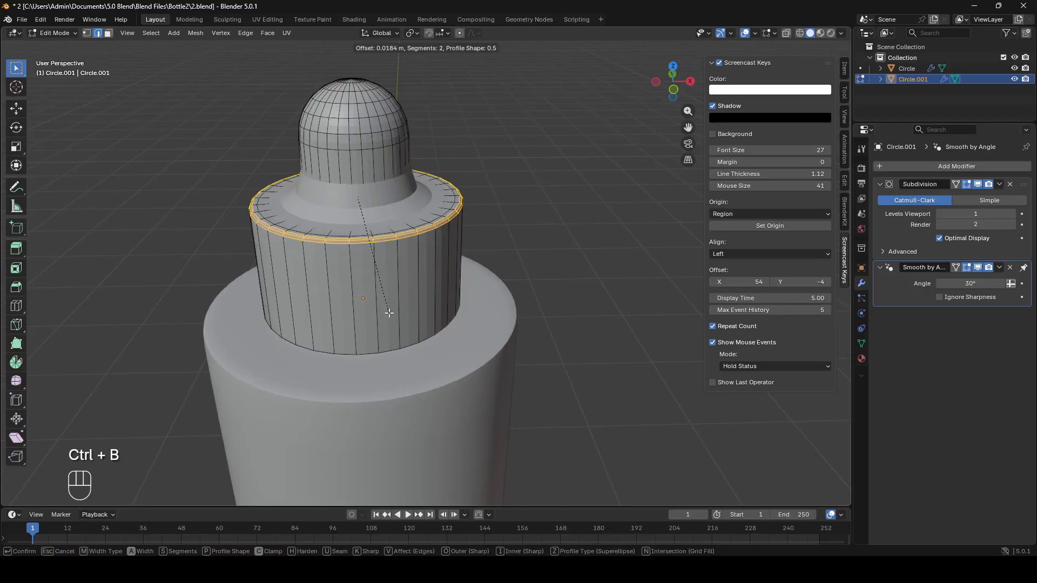
pyautogui.click(389, 313)
# - Try to bevel the bottom edge loop of the cap's outer wall
pyautogui.keyDown('alt'); pyautogui.click(371, 359); pyautogui.keyUp('alt')
pyautogui.hotkey('ctrl', 'b')
pyautogui.click(378, 359)
pyautogui.hotkey('ctrl', 'z')
# - Apply smooth shading to the cap in Object Mode
pyautogui.press('Tab')
pyautogui.scroll(-3, 408, 280)
pyautogui.rightClick(408, 285)
pyautogui.click(401, 244)
# - Bevel the edge loop where the tube meets the cap's shoulder by about 0.017 m with 2 segments
pyautogui.press('Tab')
pyautogui.scroll(4, 387, 261)
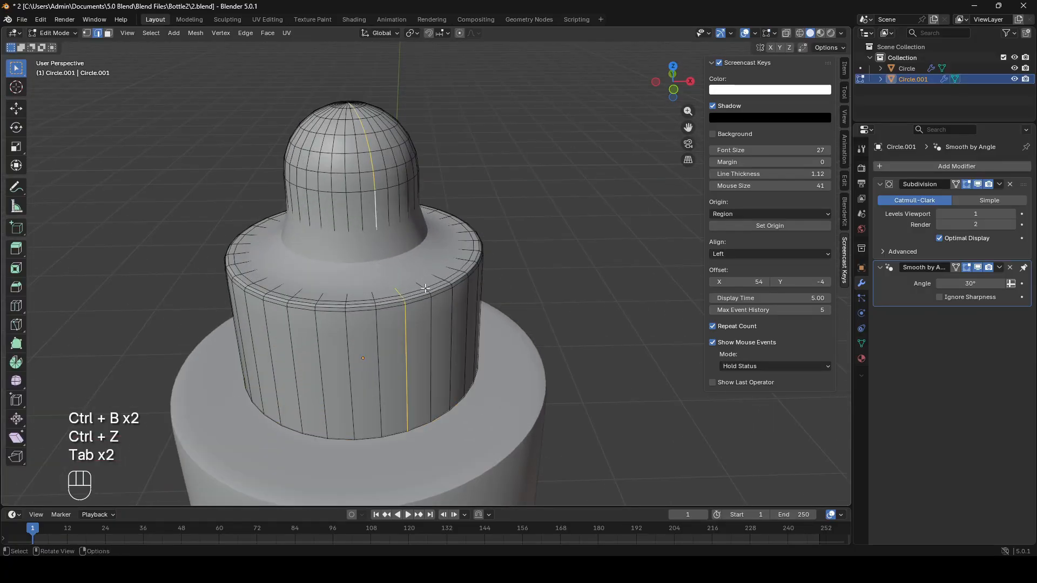
pyautogui.keyDown('alt'); pyautogui.click(355, 266); pyautogui.keyUp('alt')
pyautogui.hotkey('alt', 'z')
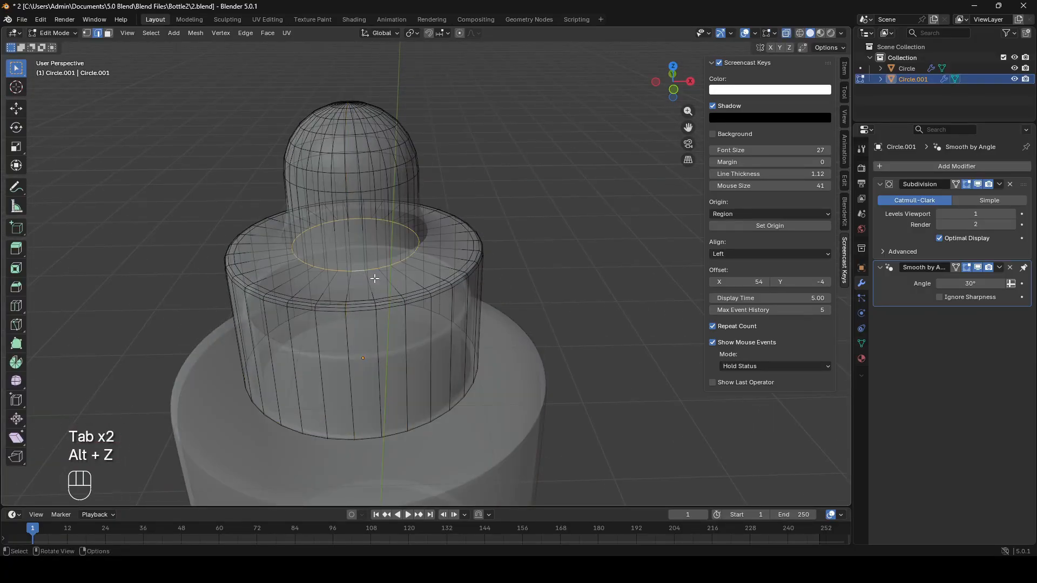
pyautogui.hotkey('ctrl', 'b')
pyautogui.click(413, 290)
pyautogui.hotkey('alt', 'z')
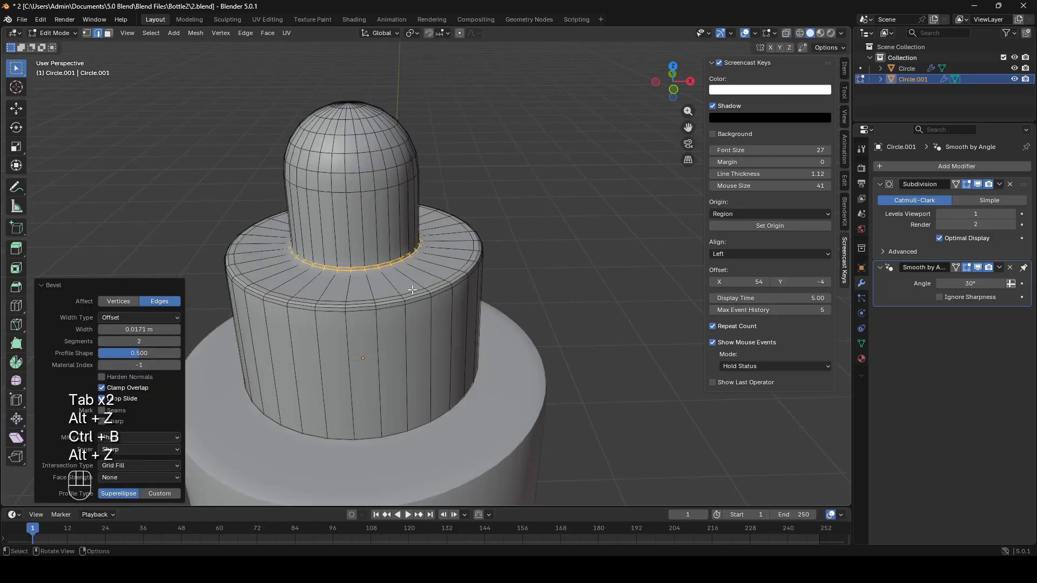
# - Lengthen the tube by moving all of its dome geometry up along Z by about 0.26 m
pyautogui.moveTo(413, 290); pyautogui.dragTo(412, 262, button='middle')
pyautogui.press('Tab')
pyautogui.scroll(-3, 401, 247)
pyautogui.hotkey('alt', 'z')
pyautogui.click(313, 137)
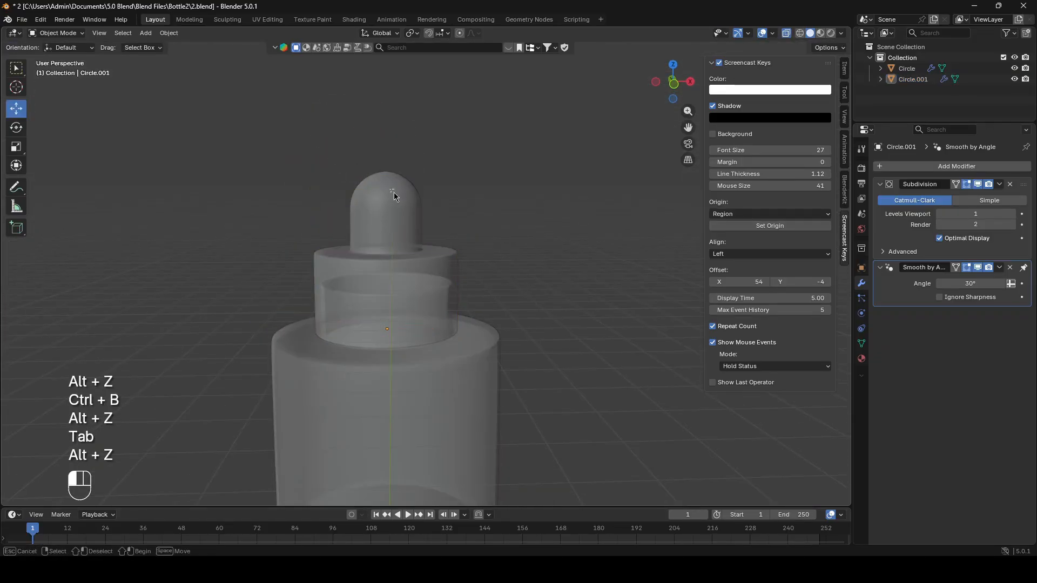
pyautogui.click(393, 192)
pyautogui.press('Tab')
pyautogui.hotkey('alt', 'z')
pyautogui.hotkey('alt', 'z')
pyautogui.moveTo(289, 128); pyautogui.dragTo(441, 226)
pyautogui.press('g')
pyautogui.press('z')
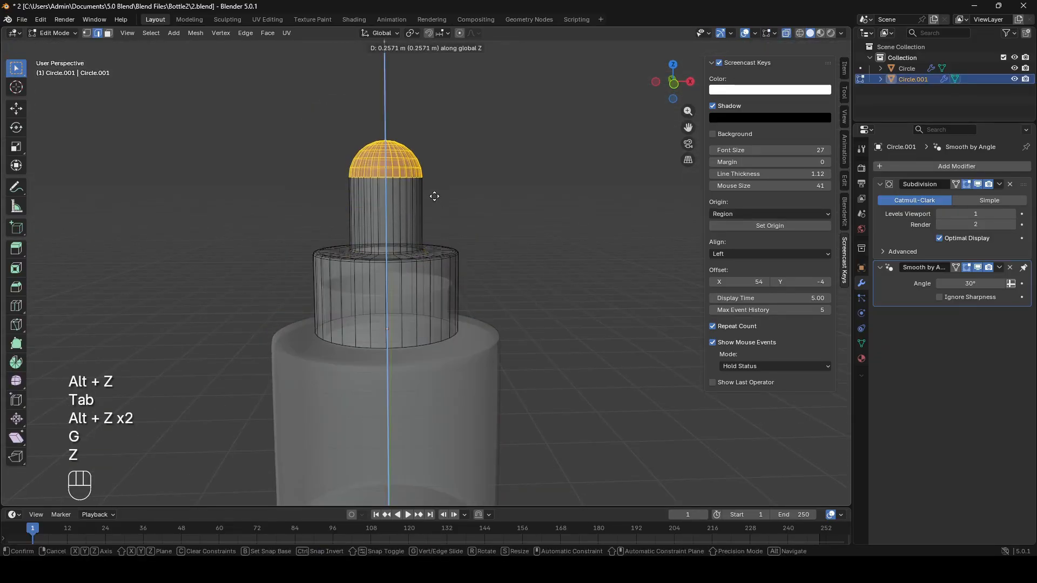
pyautogui.click(435, 195)
pyautogui.hotkey('alt', 'z')
pyautogui.press('Tab')
# - Lift the cap straight up along Z, clear of the bottle, keeping its original scale
pyautogui.press('s')
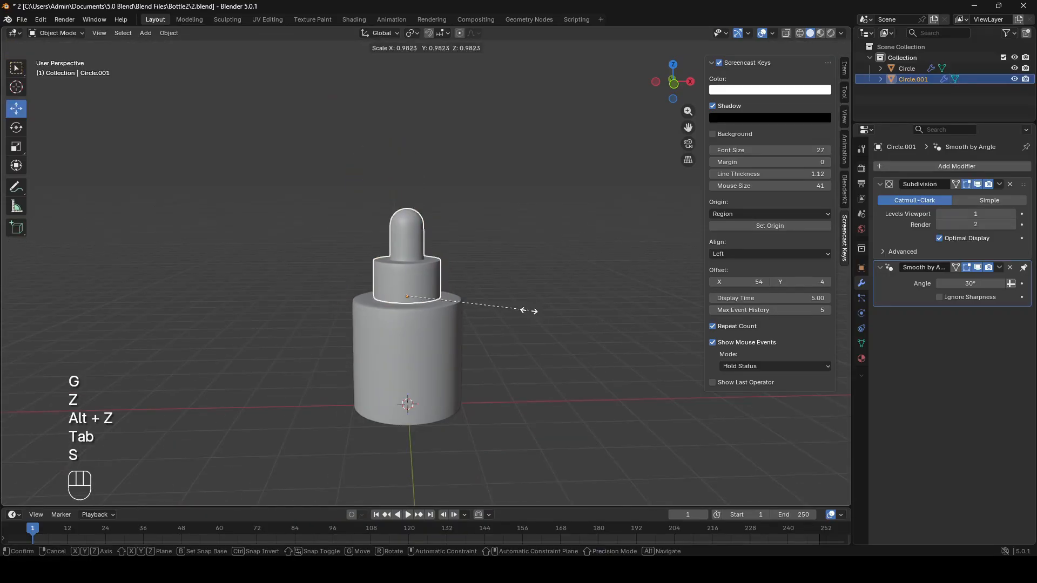
pyautogui.hotkey('ctrl', 'z')
pyautogui.scroll(3, 405, 312)
pyautogui.moveTo(406, 310); pyautogui.dragTo(419, 227, button='middle')
pyautogui.press('g')
pyautogui.press('z')
pyautogui.click(422, 127)
# - Add a Solidify modifier to the cap to give its open shell thickness
pyautogui.moveTo(421, 132); pyautogui.dragTo(414, 313, button='middle')
pyautogui.scroll(4, 398, 344)
pyautogui.press('Tab')
pyautogui.press('Tab')
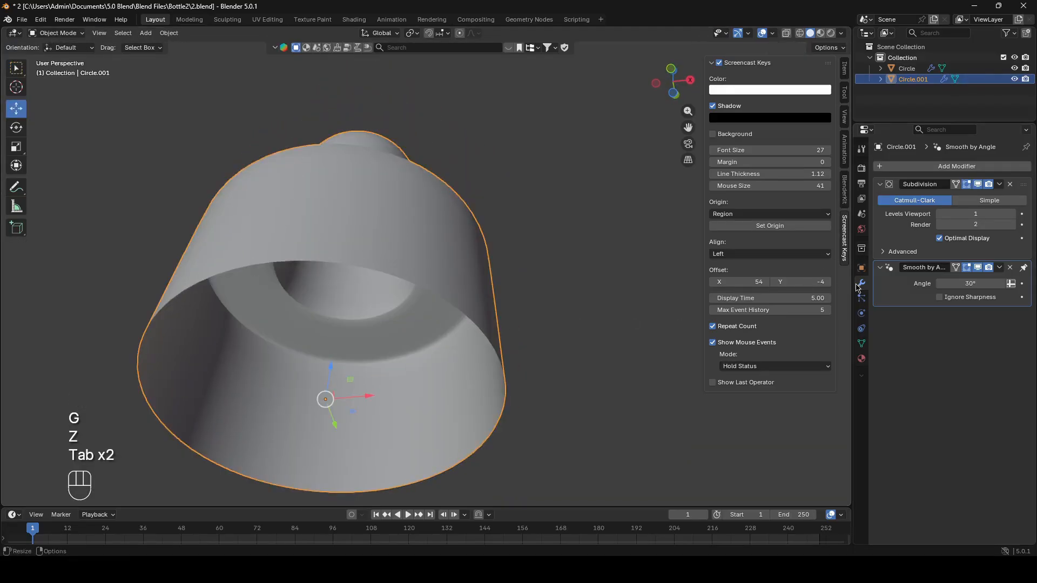
pyautogui.click(929, 169)
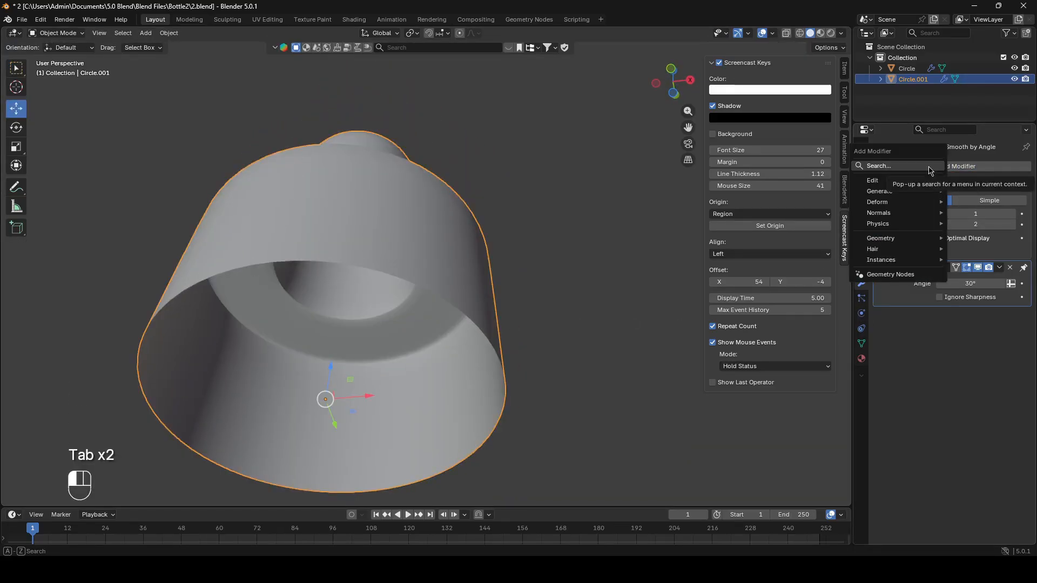
pyautogui.click(928, 166)
pyautogui.write('s')
pyautogui.press('Return')
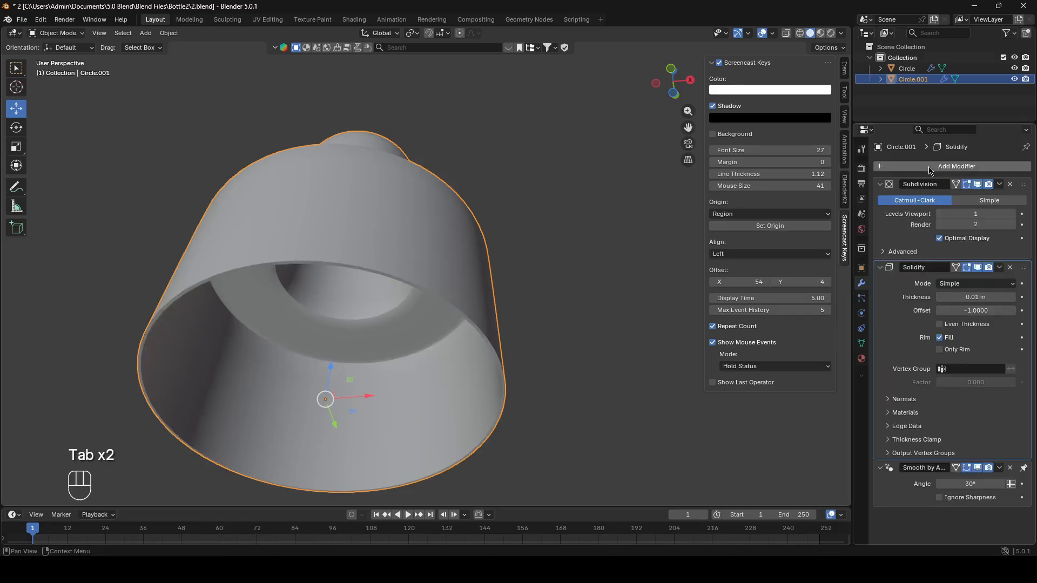
# - Switch the viewport to Material Preview shading with the whole bottle and cap in view
pyautogui.scroll(-5, 675, 297)
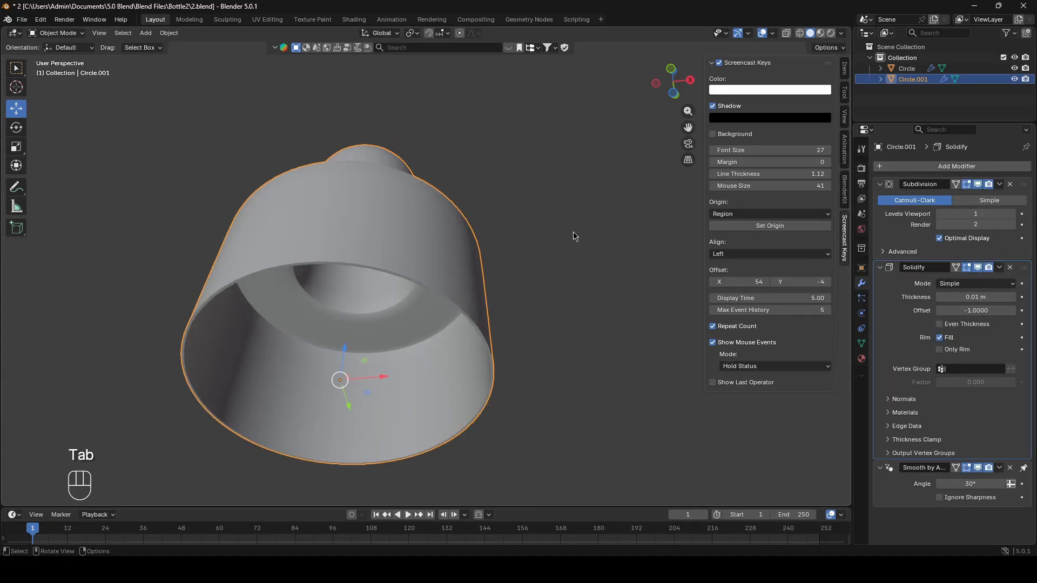
pyautogui.click(500, 270)
pyautogui.press('Tab')
pyautogui.press('Tab')
pyautogui.scroll(-5, 507, 281)
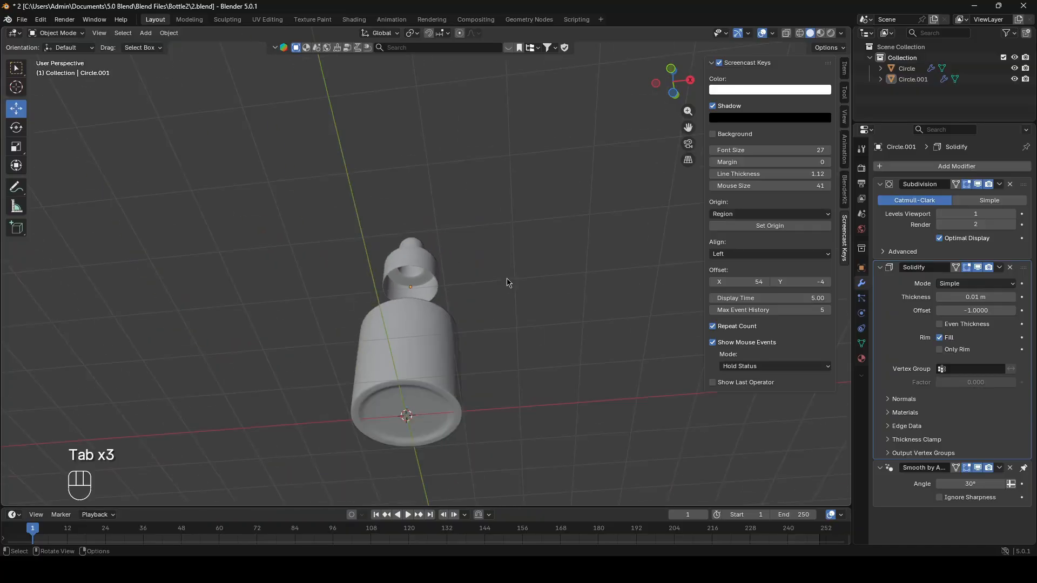
pyautogui.moveTo(506, 283); pyautogui.dragTo(516, 324, button='middle')
pyautogui.press('g')
pyautogui.press('z')
pyautogui.click(518, 373)
pyautogui.press('z')
pyautogui.click(557, 328)
pyautogui.press('z')
pyautogui.click(564, 403)
# - Lower the cap along Z back over the bottle's neck so it rests on the shoulder
pyautogui.moveTo(437, 253); pyautogui.dragTo(433, 275, button='middle')
pyautogui.click(424, 254)
pyautogui.press('g')
pyautogui.press('z')
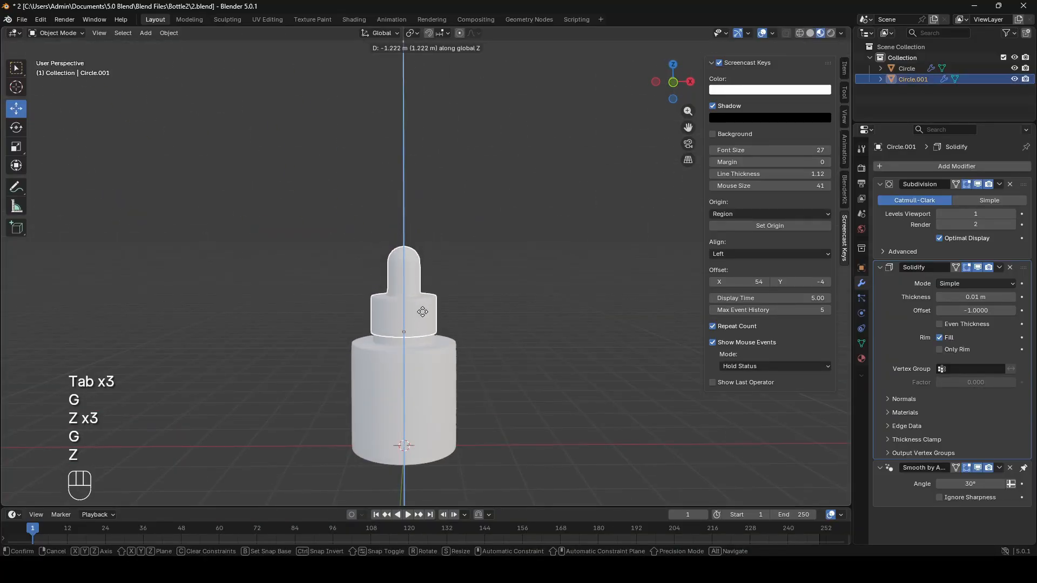
pyautogui.click(423, 322)
pyautogui.scroll(5, 442, 376)
# - Examine the bottle body's inner and outer mesh in Edit Mode with X-ray
pyautogui.click(473, 465)
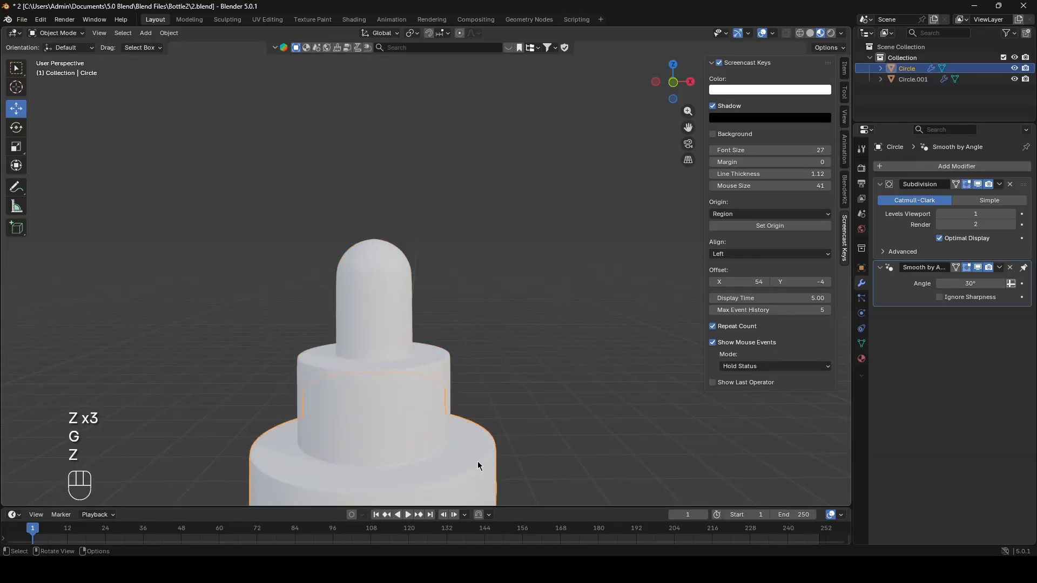
pyautogui.scroll(-6, 486, 448)
pyautogui.keyDown('shift'); pyautogui.moveTo(504, 415); pyautogui.dragTo(507, 275, button='middle'); pyautogui.keyUp('shift')
pyautogui.press('Tab')
pyautogui.scroll(5, 506, 275)
pyautogui.hotkey('alt', 'z')
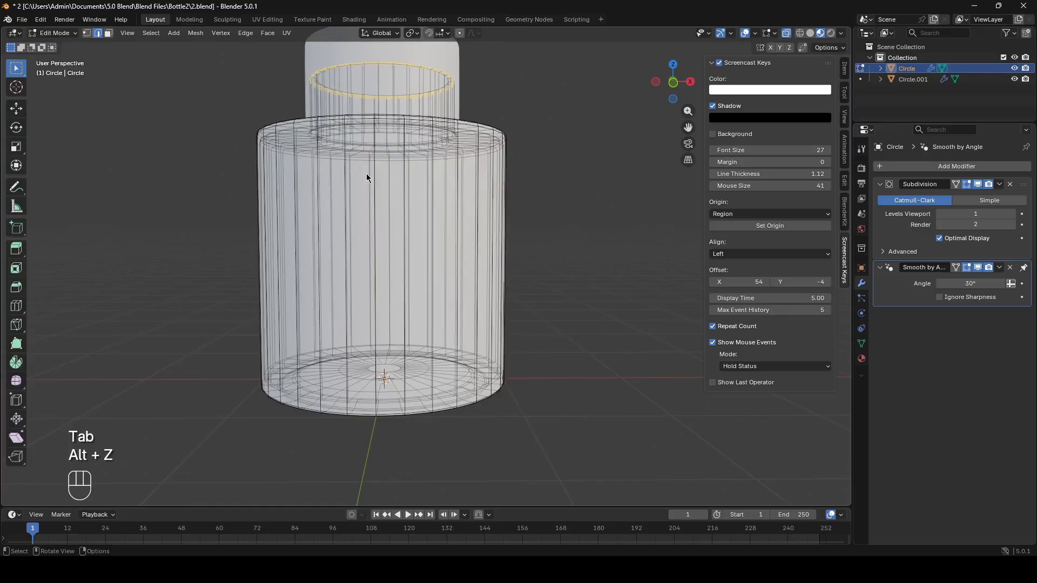
pyautogui.press('Tab')
pyautogui.press('Tab')
pyautogui.hotkey('alt', 'z')
pyautogui.moveTo(373, 173)
pyautogui.mouseDown(button='middle')
pyautogui.moveTo(374, 242)
pyautogui.moveTo(369, 168)
pyautogui.mouseUp(button='middle')
pyautogui.scroll(3, 373, 242)
pyautogui.scroll(-5, 374, 242)
pyautogui.scroll(4, 374, 242)
pyautogui.scroll(-1, 374, 232)
pyautogui.hotkey('alt', 'z')
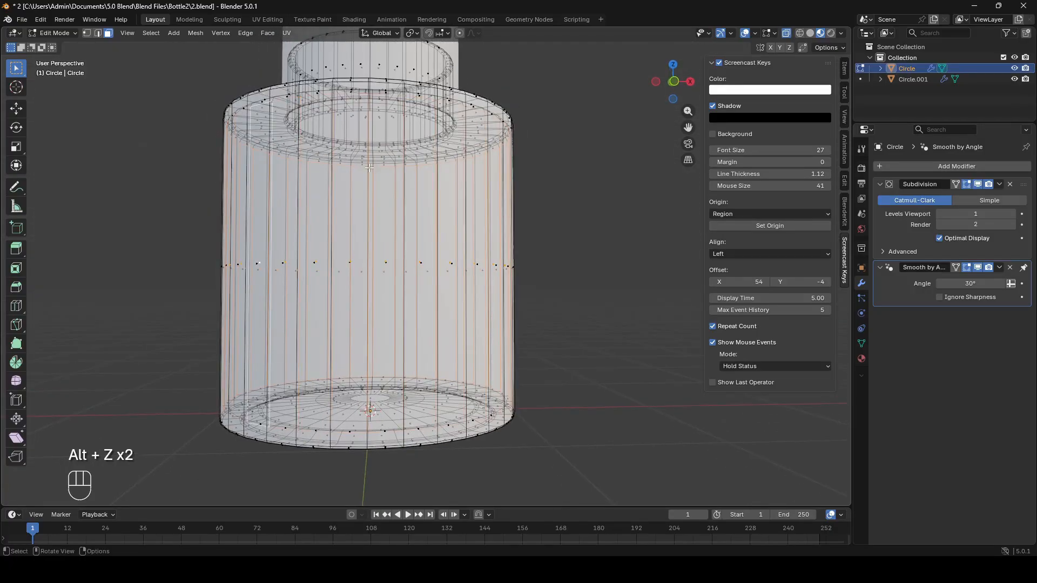
# - Examine the surface of the bottle's outer wall up close in Object Mode
pyautogui.press('Tab')
pyautogui.moveTo(562, 218); pyautogui.dragTo(613, 296)
pyautogui.click(444, 238)
pyautogui.scroll(1, 657, 256)
pyautogui.moveTo(658, 256); pyautogui.dragTo(635, 279, button='middle')
pyautogui.scroll(3, 558, 238)
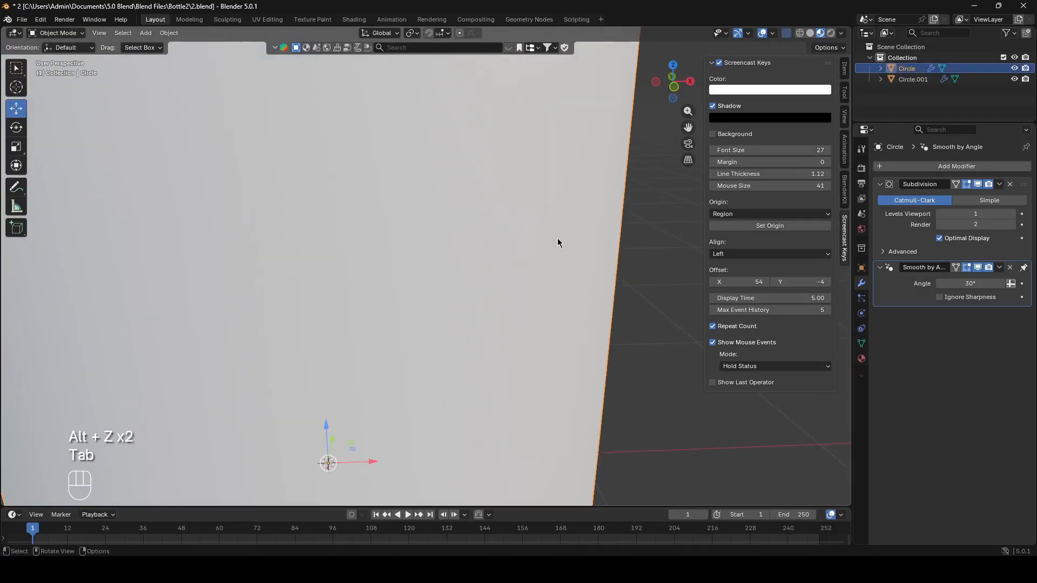
pyautogui.scroll(-4, 562, 246)
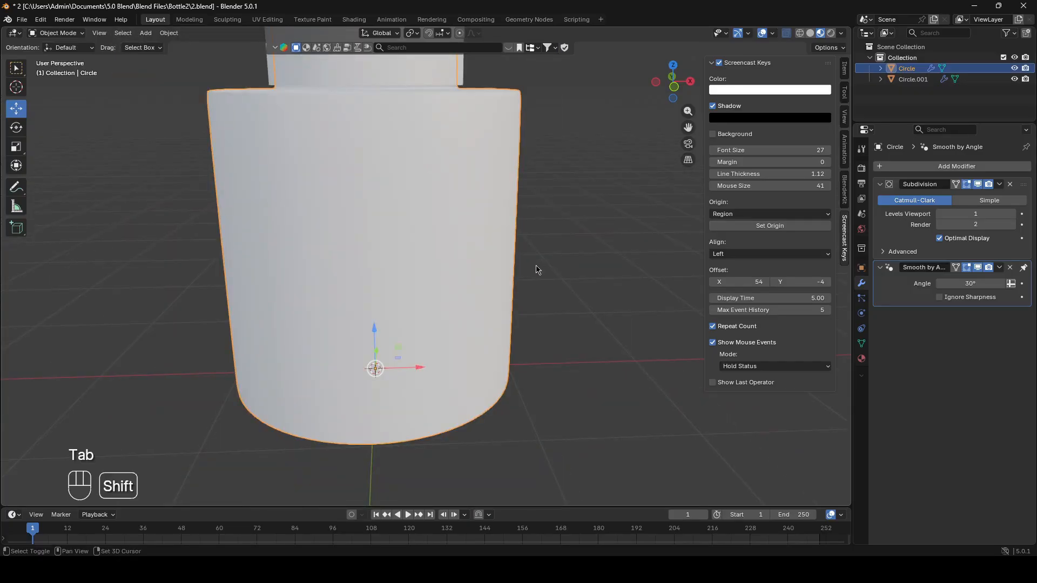
# - Duplicate the edge loop inside the bottle just below its shoulder and shift the copy slightly along Z
pyautogui.hotkey('alt', 'z')
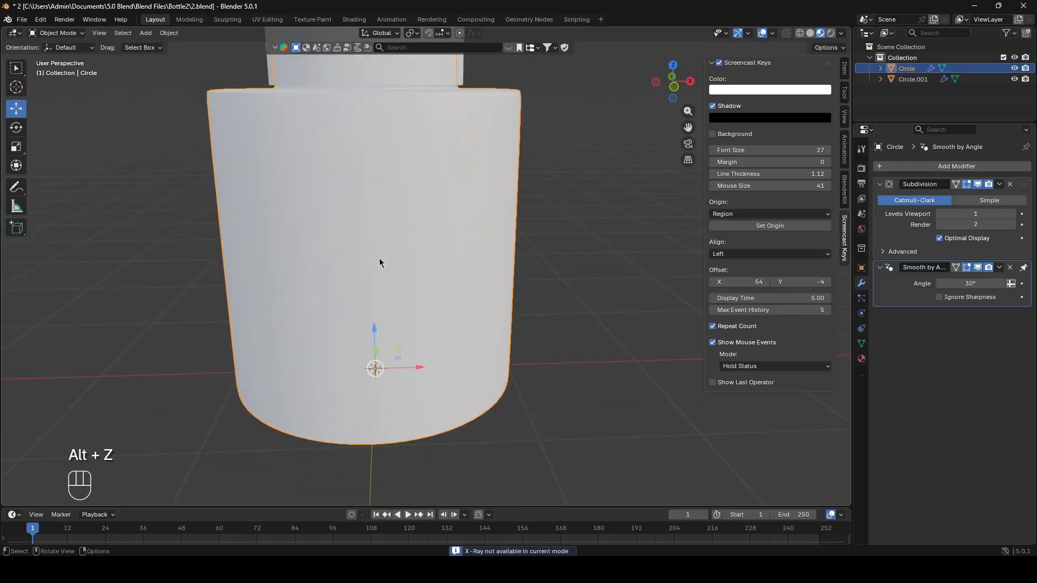
pyautogui.press('Tab')
pyautogui.hotkey('alt', 'z')
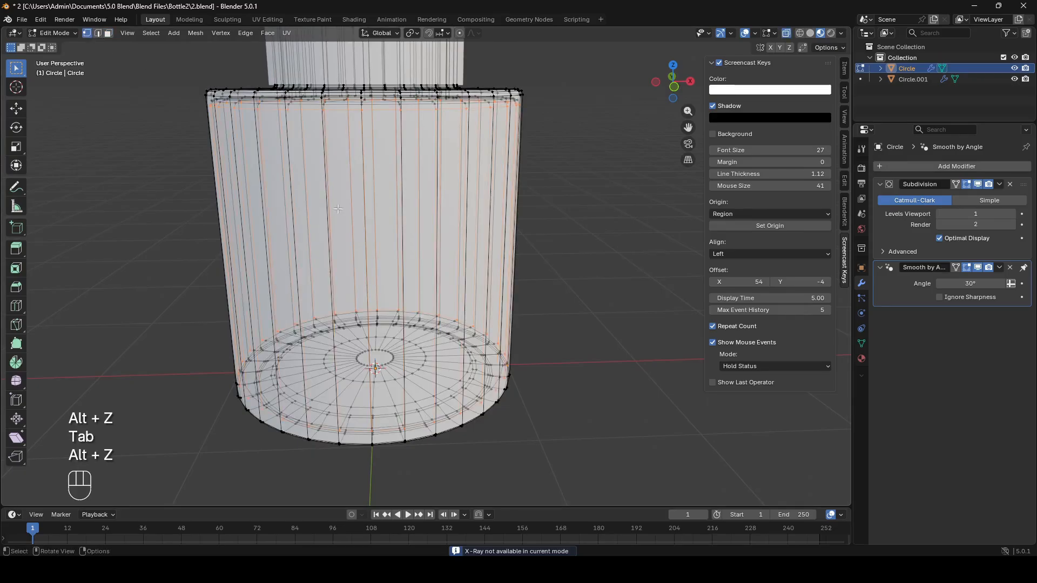
pyautogui.moveTo(291, 402); pyautogui.dragTo(296, 385, button='middle')
pyautogui.scroll(3, 324, 373)
pyautogui.keyDown('shift'); pyautogui.moveTo(309, 325); pyautogui.dragTo(303, 396, button='middle'); pyautogui.keyUp('shift')
pyautogui.scroll(6, 286, 265)
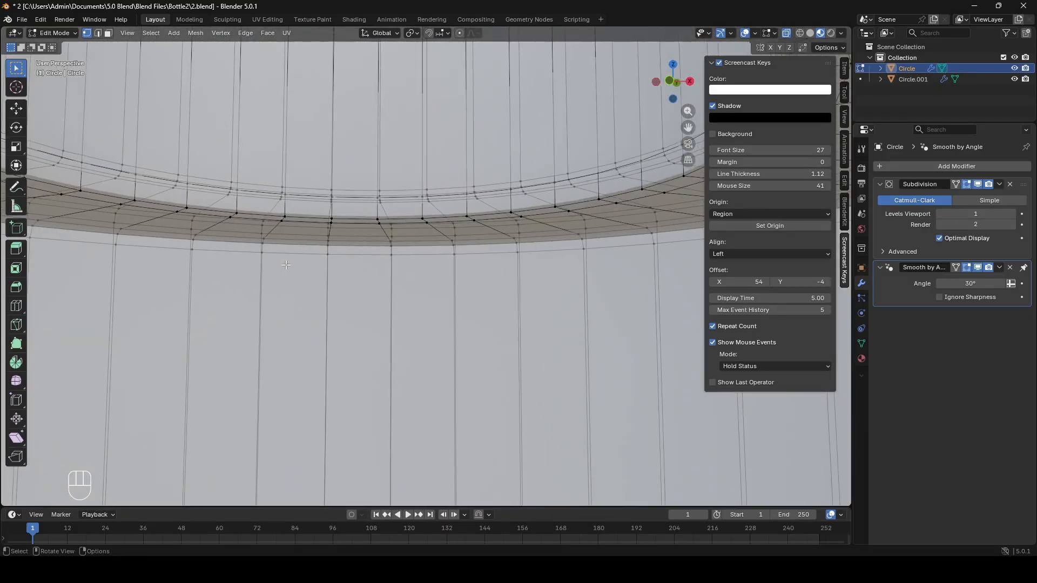
pyautogui.keyDown('shift'); pyautogui.moveTo(286, 265); pyautogui.dragTo(376, 278, button='middle'); pyautogui.keyUp('shift')
pyautogui.keyDown('alt'); pyautogui.click(381, 218); pyautogui.keyUp('alt')
pyautogui.scroll(-5, 380, 234)
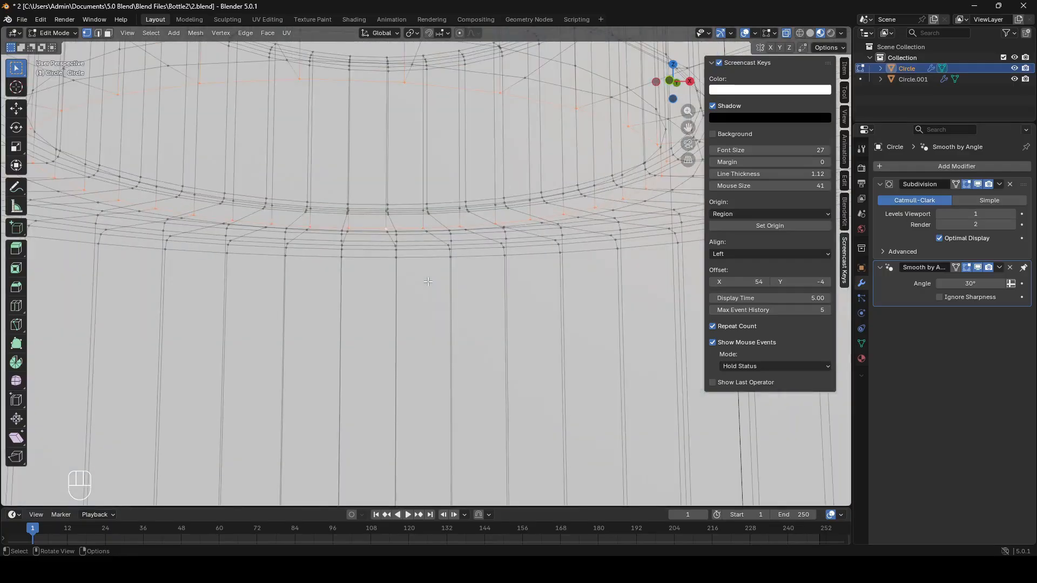
pyautogui.hotkey('shift', 'd')
pyautogui.rightClick(427, 286)
pyautogui.press('g')
pyautogui.press('z')
pyautogui.click(427, 289)
# - Separate the duplicated edge loop into its own object and return to Object Mode
pyautogui.press('p')
pyautogui.click(378, 287)
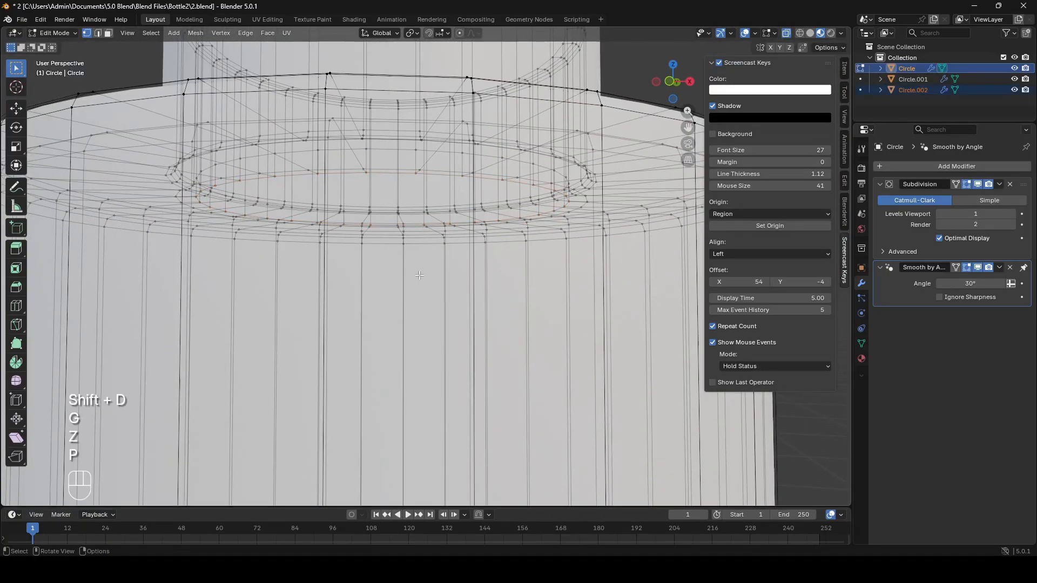
pyautogui.click(902, 90)
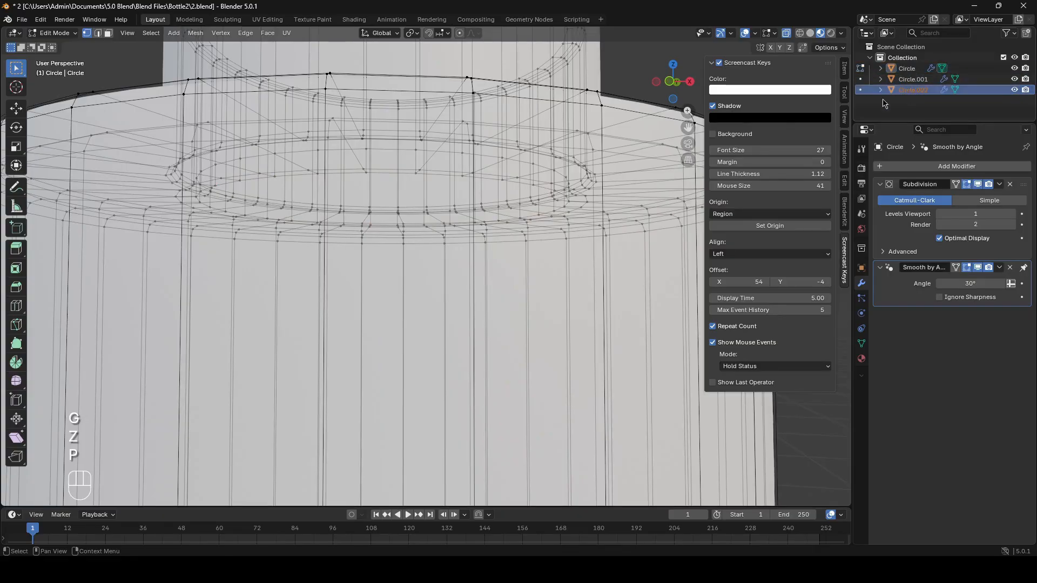
pyautogui.press('Tab')
pyautogui.press('Tab')
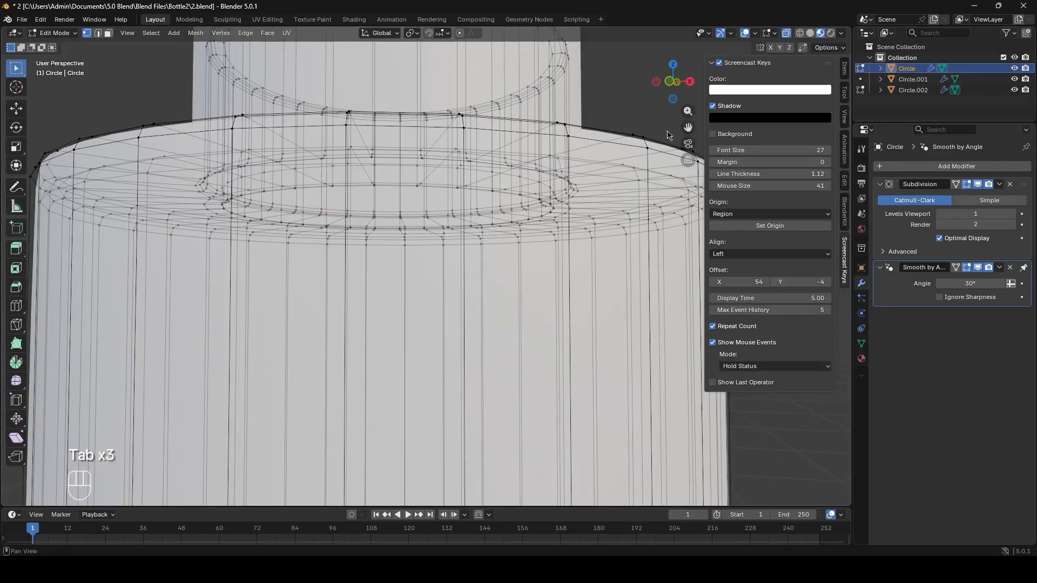
pyautogui.press('Tab')
pyautogui.press('Tab')
pyautogui.press('Tab')
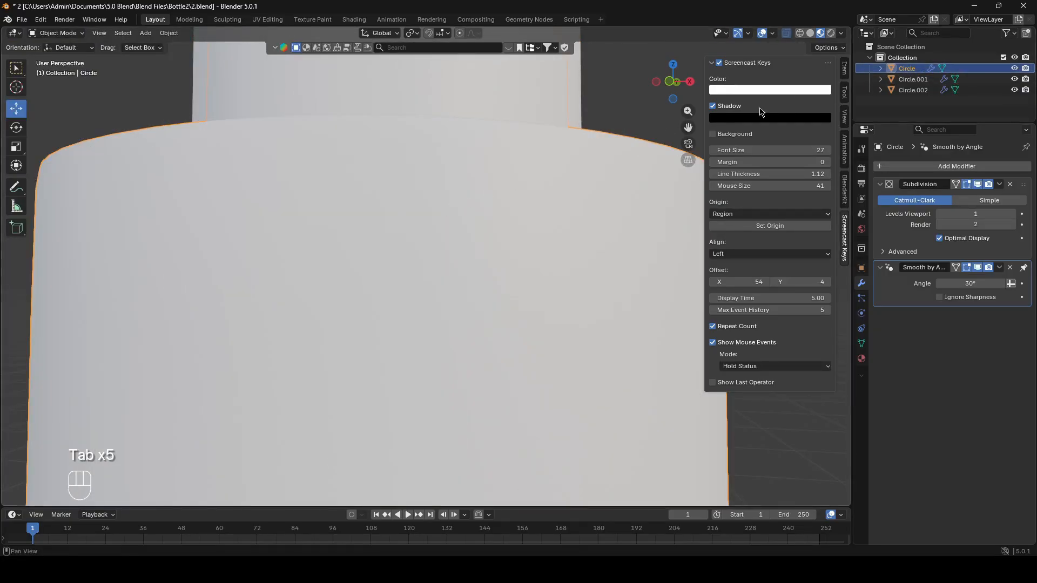
# - Try to move the bottle body down along Z by about 2.7 m
pyautogui.moveTo(403, 207)
pyautogui.mouseDown(button='middle')
pyautogui.moveTo(337, 255)
pyautogui.moveTo(413, 213)
pyautogui.mouseUp(button='middle')
pyautogui.press('g')
pyautogui.press('z')
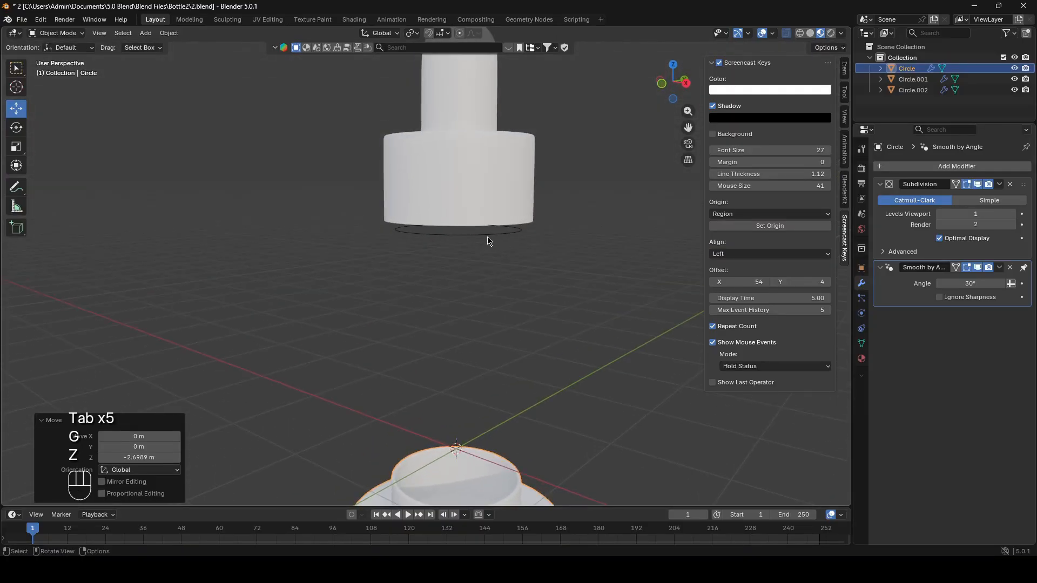
pyautogui.click(487, 240)
pyautogui.click(487, 240)
pyautogui.hotkey('ctrl', 'z')
pyautogui.hotkey('ctrl', 'z')
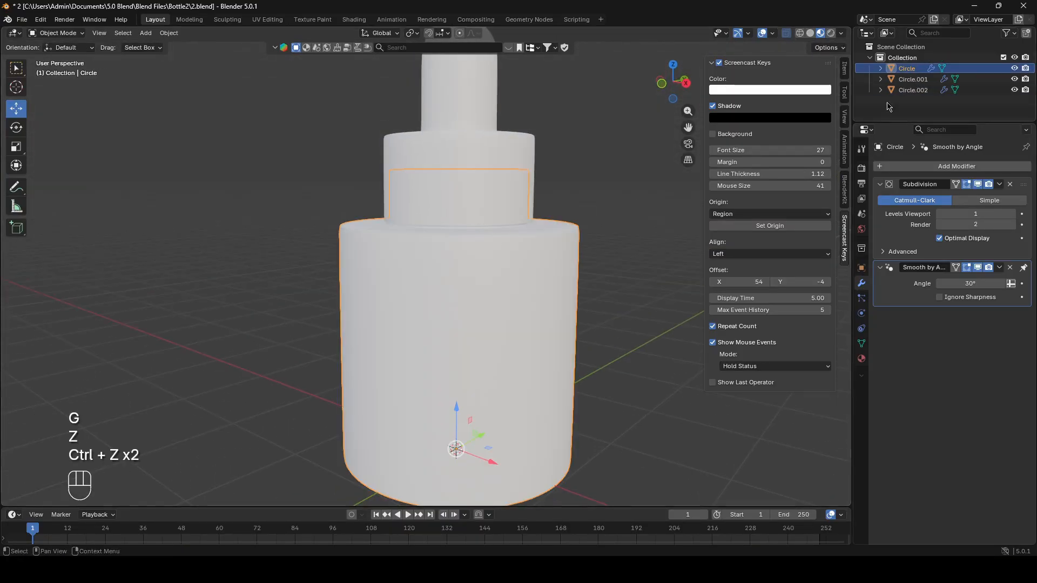
# - Scale the entire separated loop outward to nearly the bottle body's width and fill it with a face
pyautogui.click(912, 89)
pyautogui.press('Tab')
pyautogui.scroll(2, 532, 262)
pyautogui.press('a')
pyautogui.hotkey('alt', 'z')
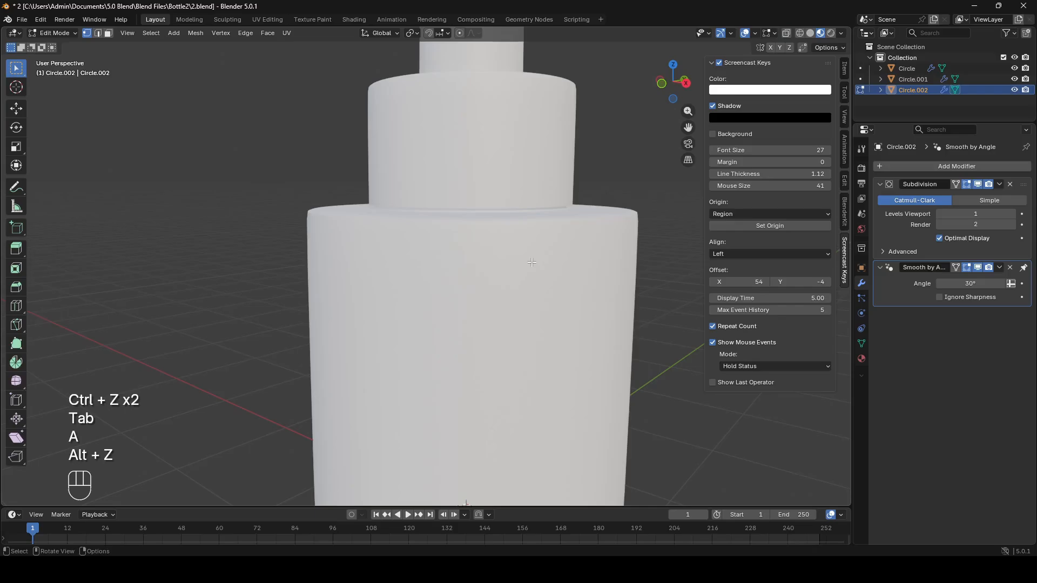
pyautogui.moveTo(527, 262); pyautogui.dragTo(572, 273, button='middle')
pyautogui.press('s')
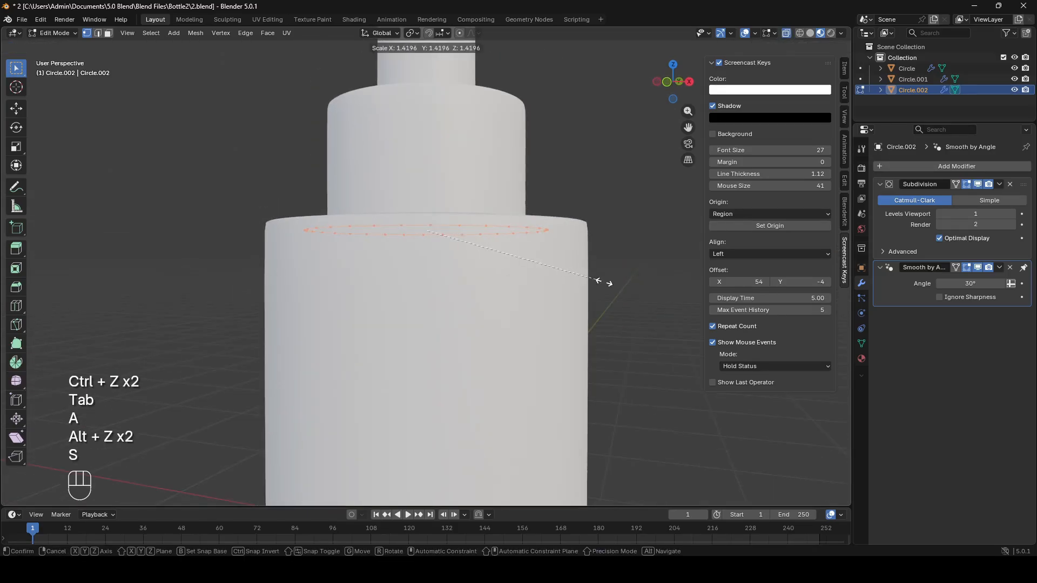
pyautogui.click(621, 287)
pyautogui.press('f')
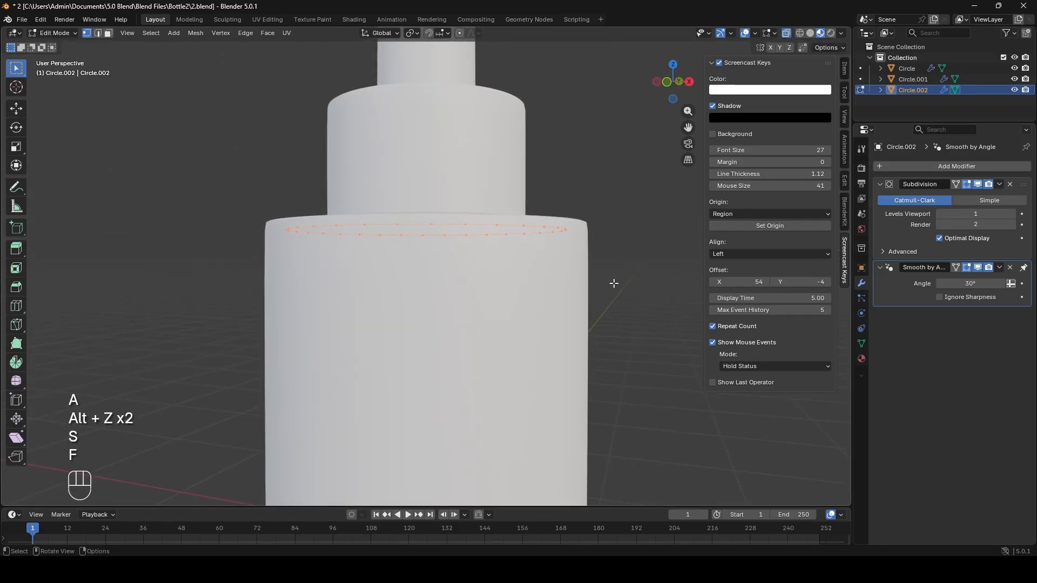
# - Extrude the filled loop straight down along Z by about 1.71 m inside the bottle body
pyautogui.keyDown('shift'); pyautogui.moveTo(613, 283); pyautogui.dragTo(597, 152, button='middle'); pyautogui.keyUp('shift')
pyautogui.press('e')
pyautogui.press('z')
pyautogui.press('z')
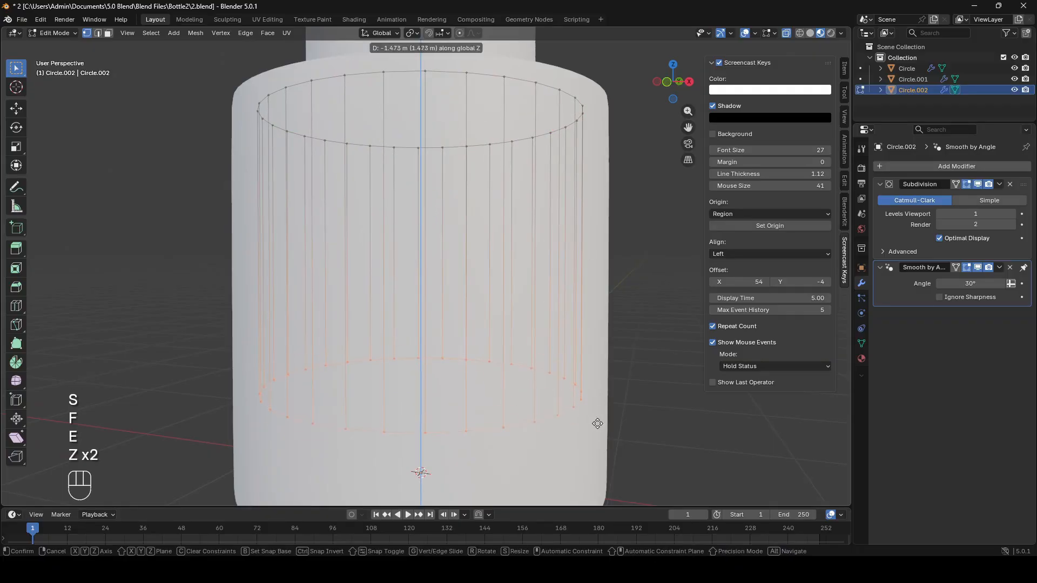
pyautogui.click(602, 452)
pyautogui.keyDown('shift'); pyautogui.moveTo(602, 453); pyautogui.dragTo(578, 237, button='middle'); pyautogui.keyUp('shift')
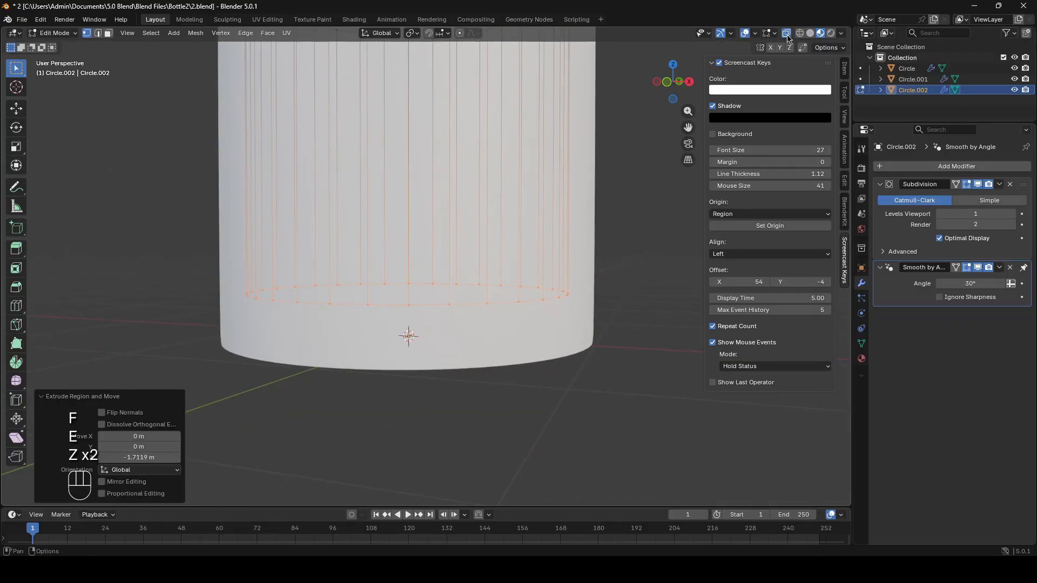
# - Switch the viewport to solid shading and lower the extruded base about 0.2 m along Z, close to the bottle's floor
pyautogui.click(807, 34)
pyautogui.scroll(-2, 436, 195)
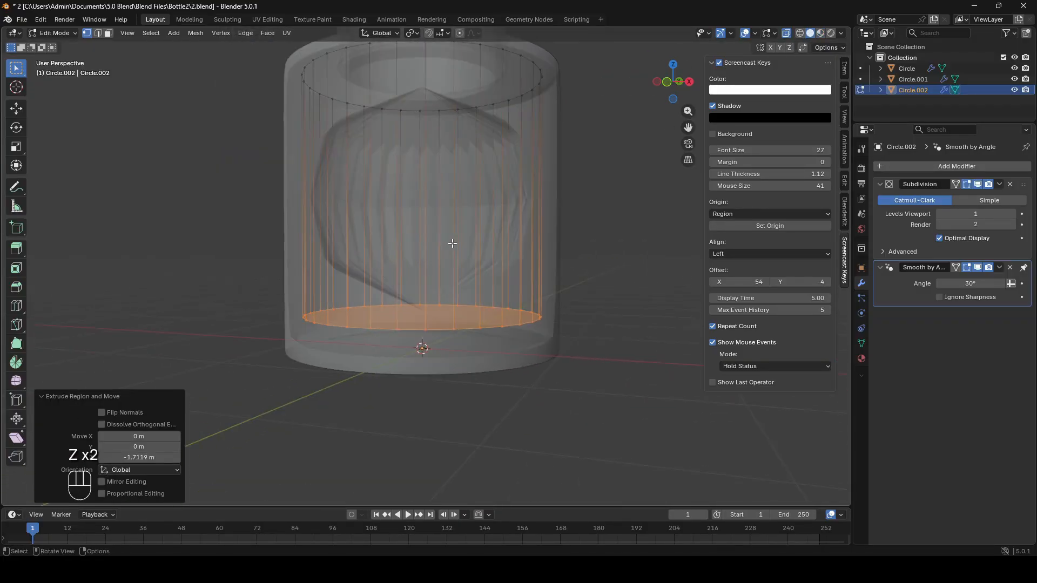
pyautogui.press('g')
pyautogui.press('z')
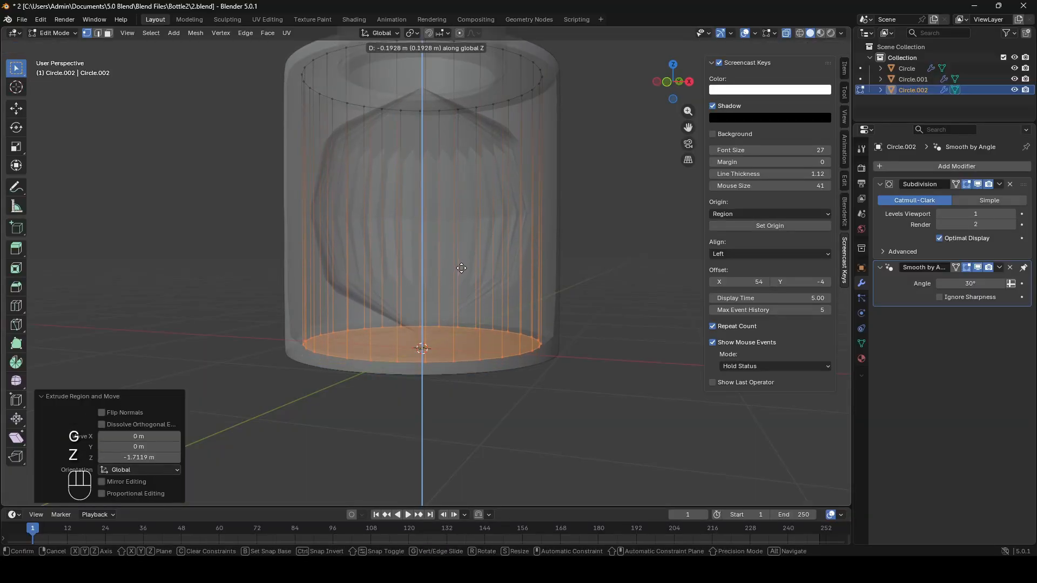
pyautogui.click(459, 274)
# - Bevel the inner volume's bottom rim about 0.055 m and its top rim about 0.03 m, with two segments each
pyautogui.hotkey('ctrl', 'b')
pyautogui.click(485, 275)
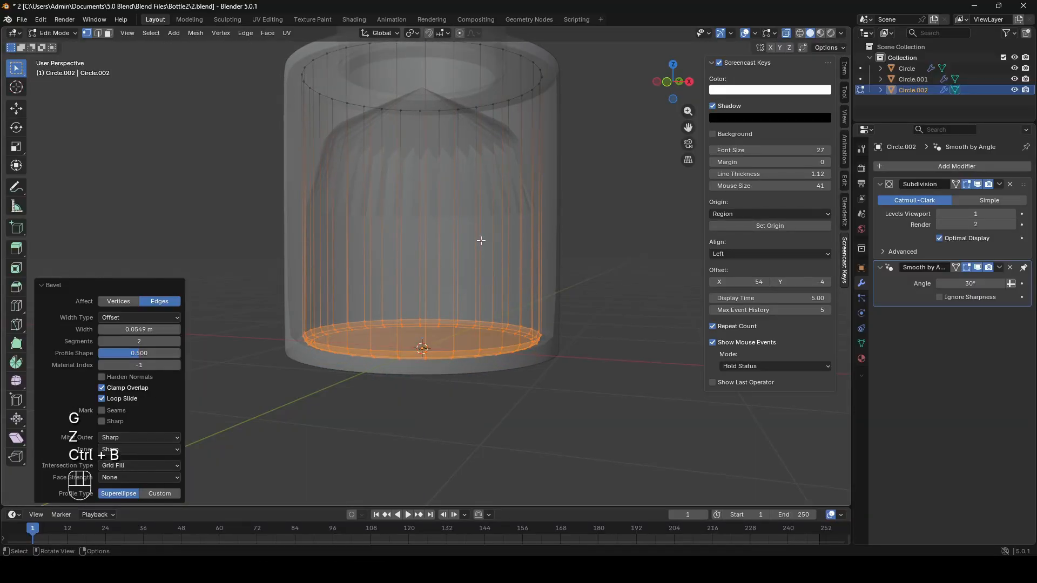
pyautogui.keyDown('alt'); pyautogui.click(333, 106); pyautogui.keyUp('alt')
pyautogui.hotkey('ctrl', 'b')
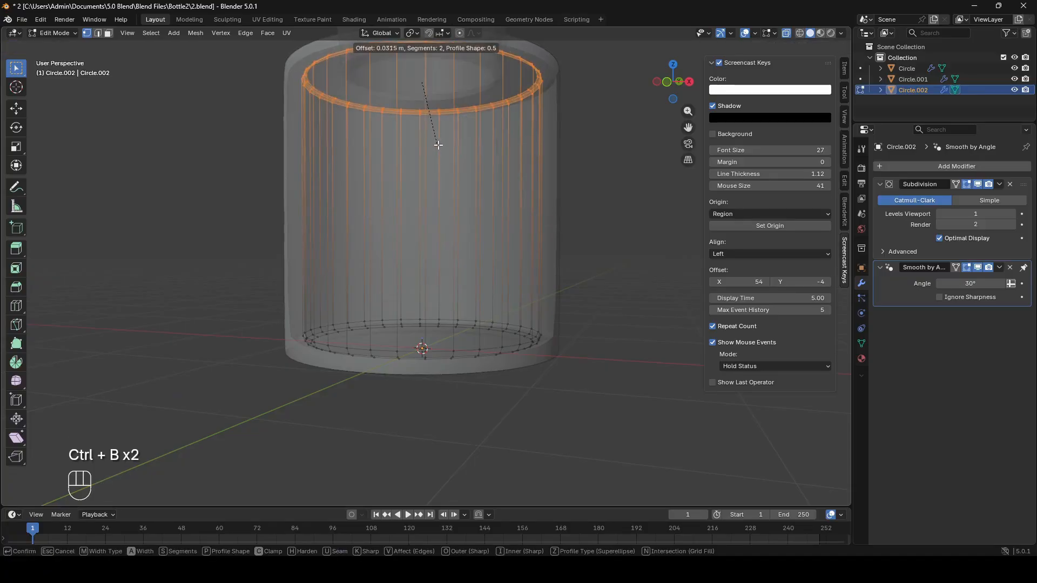
pyautogui.click(438, 144)
# - Inset the inner volume's top and bottom faces three times, the last by about 0.12 m, and return to Object Mode
pyautogui.click(108, 33)
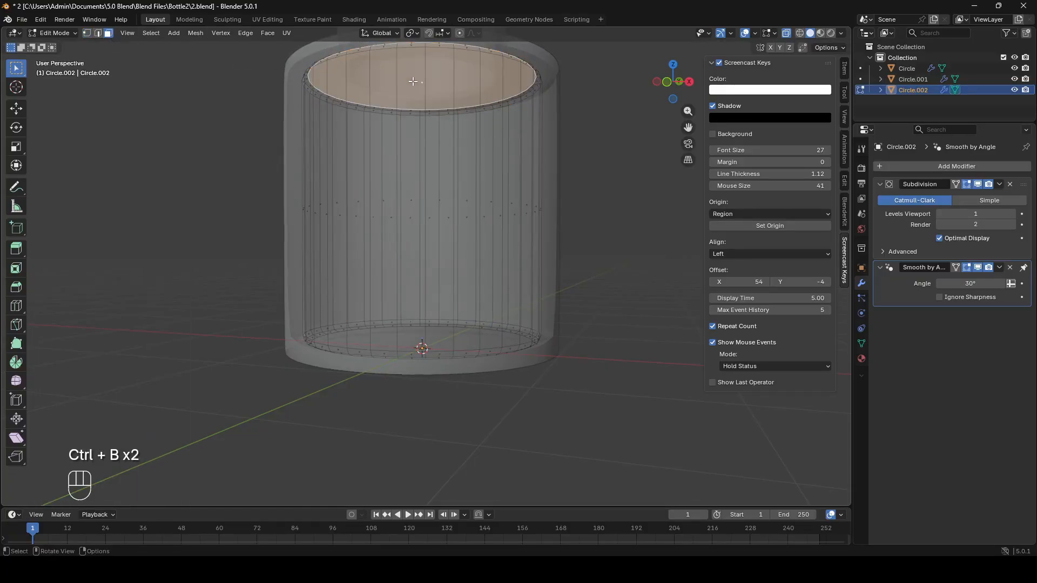
pyautogui.keyDown('shift'); pyautogui.click(420, 328); pyautogui.keyUp('shift')
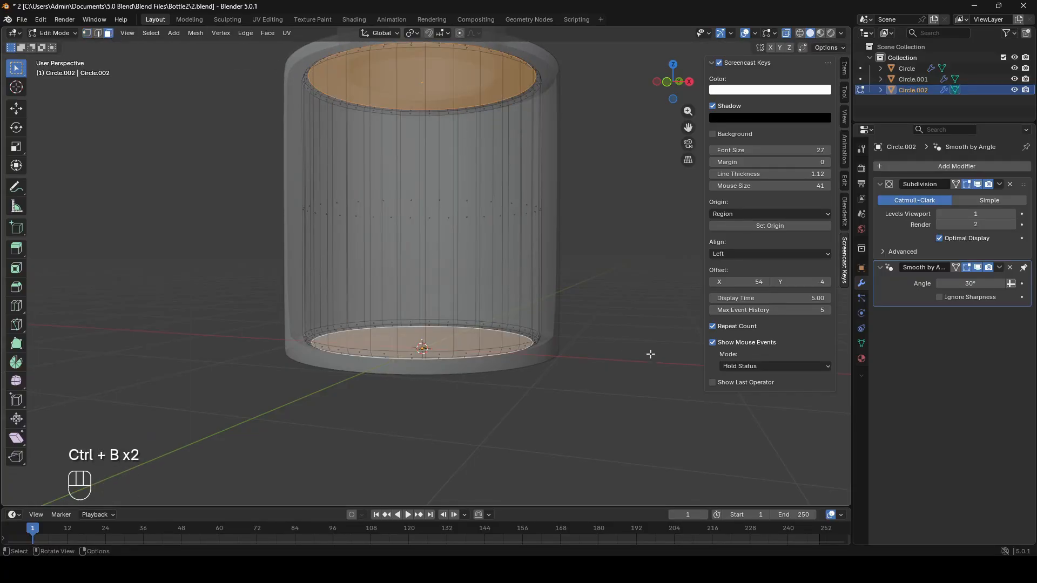
pyautogui.press('i')
pyautogui.click(621, 343)
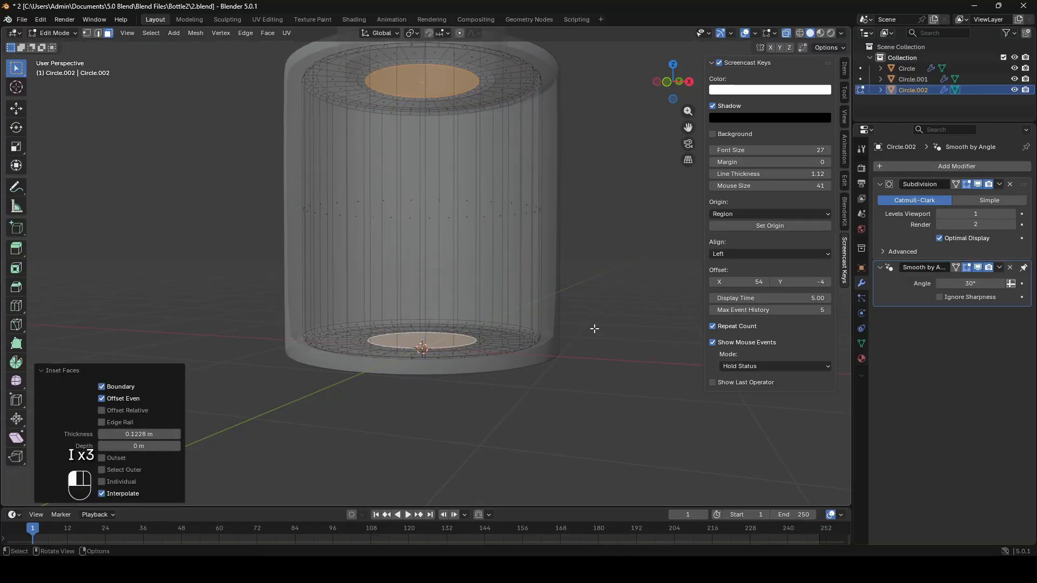
pyautogui.press('Tab')
# - Try to move the inner volume along Z and undo the move
pyautogui.press('g')
pyautogui.press('z')
pyautogui.hotkey('ctrl', 'z')
pyautogui.moveTo(542, 298)
pyautogui.mouseDown(button='middle')
pyautogui.moveTo(551, 333)
pyautogui.moveTo(546, 312)
pyautogui.mouseUp(button='middle')
pyautogui.click(603, 281)
pyautogui.keyDown('shift'); pyautogui.moveTo(506, 257); pyautogui.dragTo(523, 359, button='middle'); pyautogui.keyUp('shift')
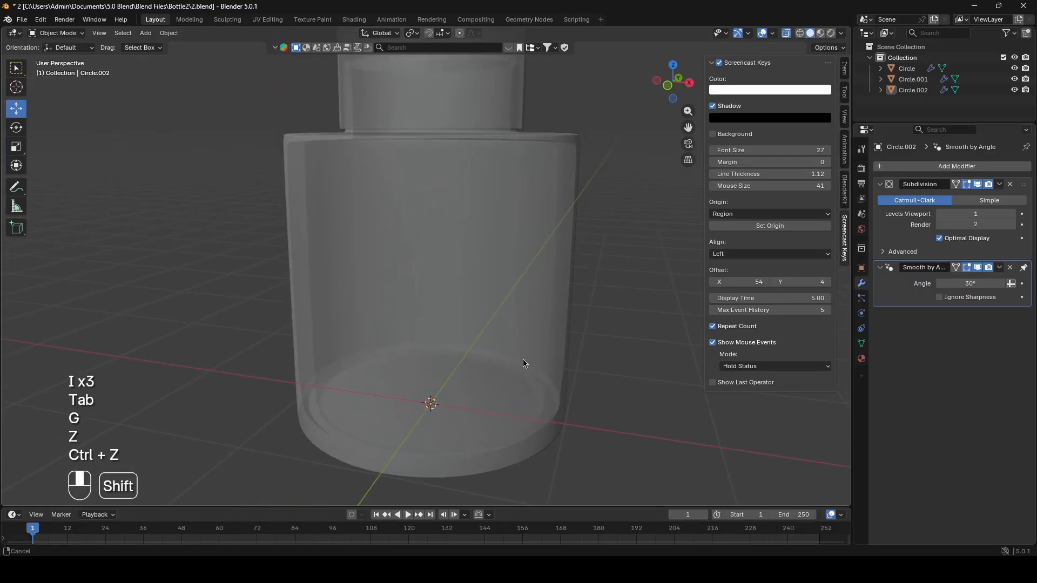
# - Scale the inner volume outward in X and Y by about 1.067, leaving out Z
pyautogui.click(466, 289)
pyautogui.click(465, 289)
pyautogui.scroll(1, 557, 293)
pyautogui.moveTo(558, 293); pyautogui.dragTo(558, 281, button='middle')
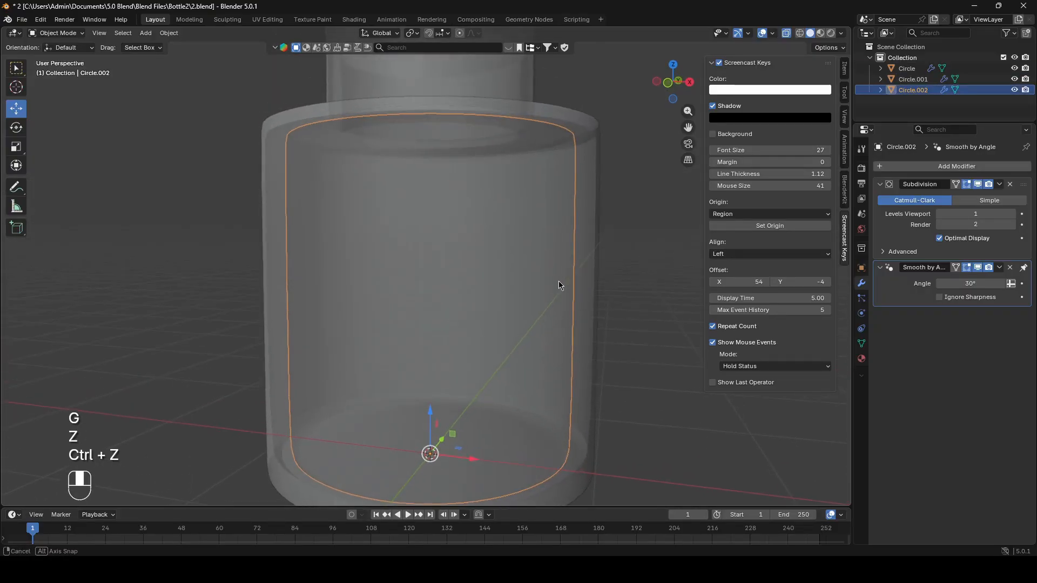
pyautogui.press('s')
pyautogui.hotkey('shift', 'z')
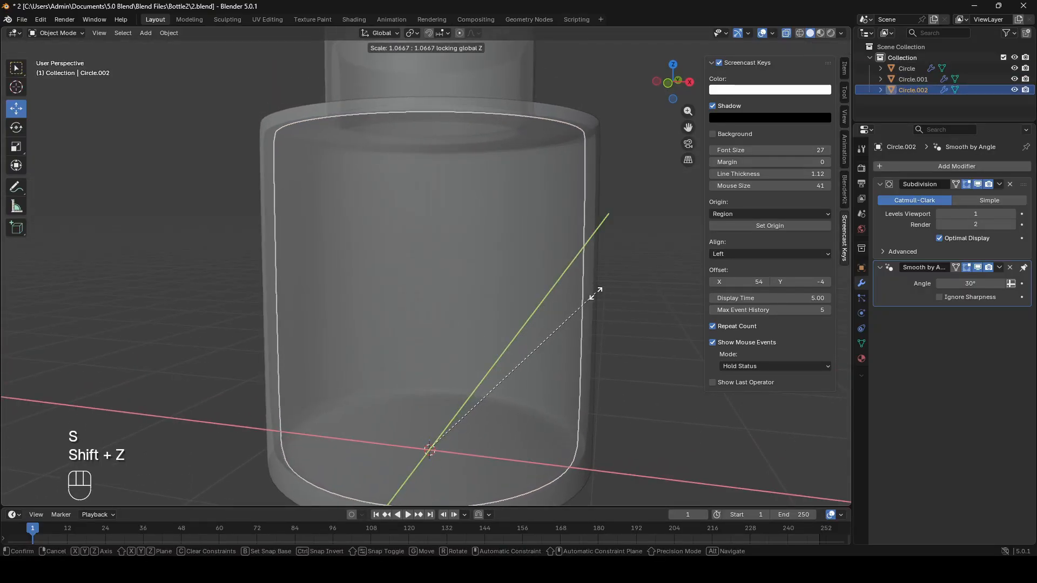
pyautogui.click(595, 295)
# - Widen the inner volume by a further factor of about 1.038 in X and Y and turn off X-ray display
pyautogui.moveTo(364, 162); pyautogui.dragTo(555, 283, button='middle')
pyautogui.press('s')
pyautogui.hotkey('shift', 'z')
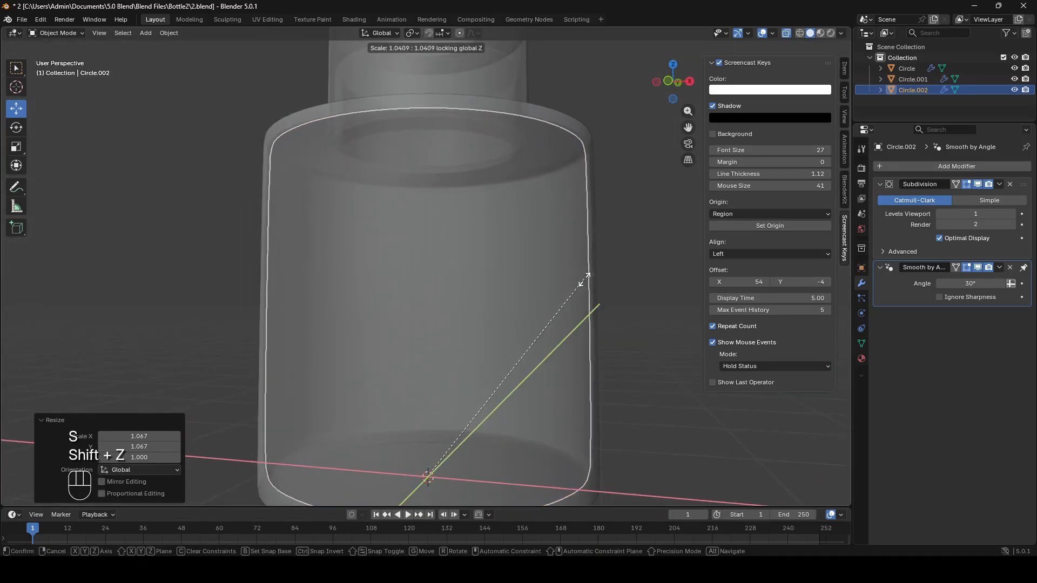
pyautogui.click(590, 289)
pyautogui.hotkey('alt', 'z')
pyautogui.scroll(-5, 590, 289)
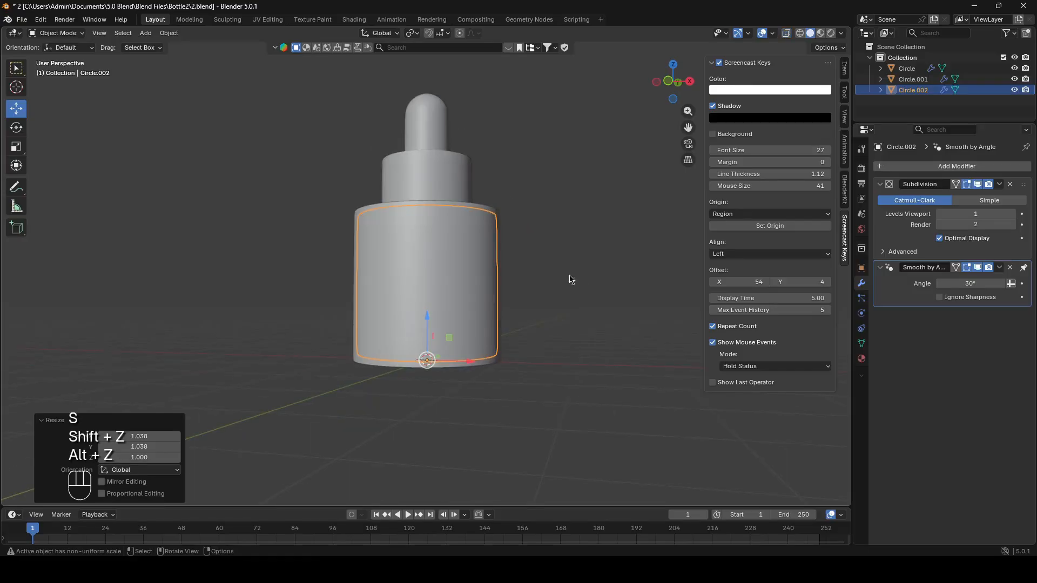
# - Try to move the inner volume sideways out of the bottle and undo the move
pyautogui.click(569, 297)
pyautogui.click(523, 294)
pyautogui.press('g')
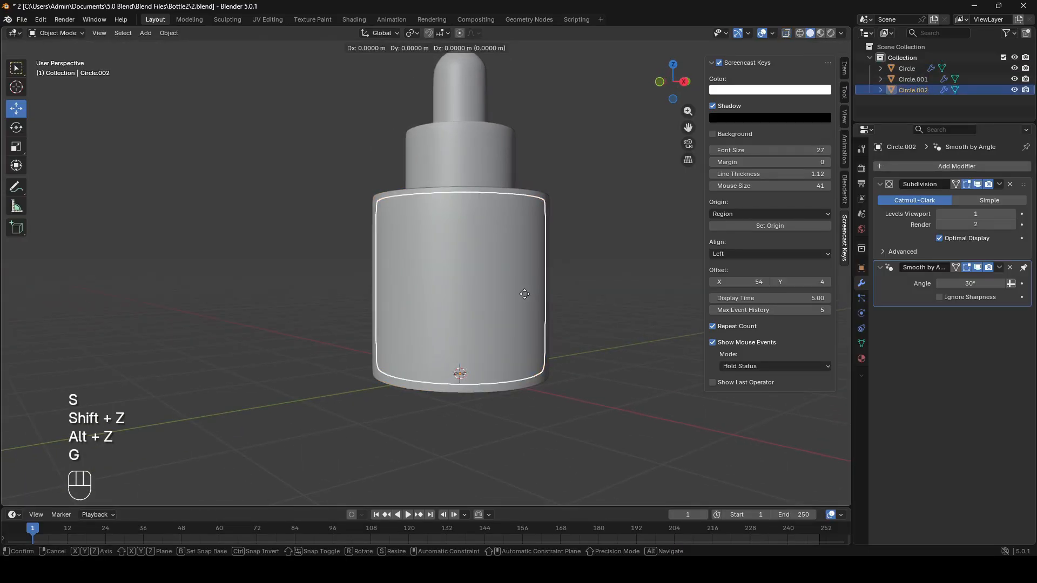
pyautogui.click(320, 294)
pyautogui.hotkey('ctrl', 'z')
# - Apply Shade Auto Smooth at 30° to the inner volume
pyautogui.rightClick(549, 277)
pyautogui.click(550, 277)
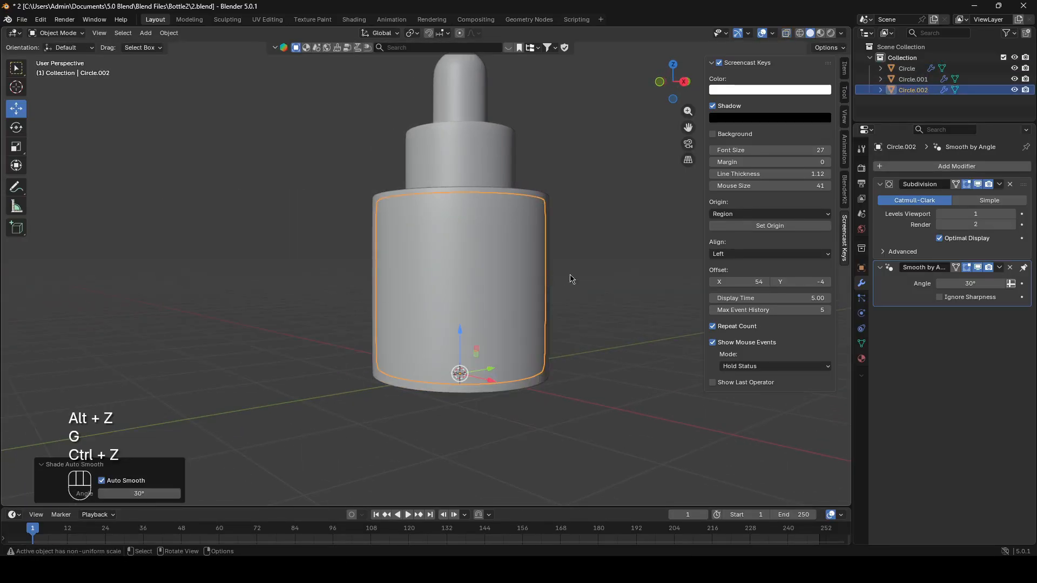
pyautogui.click(596, 246)
pyautogui.click(491, 232)
pyautogui.click(491, 231)
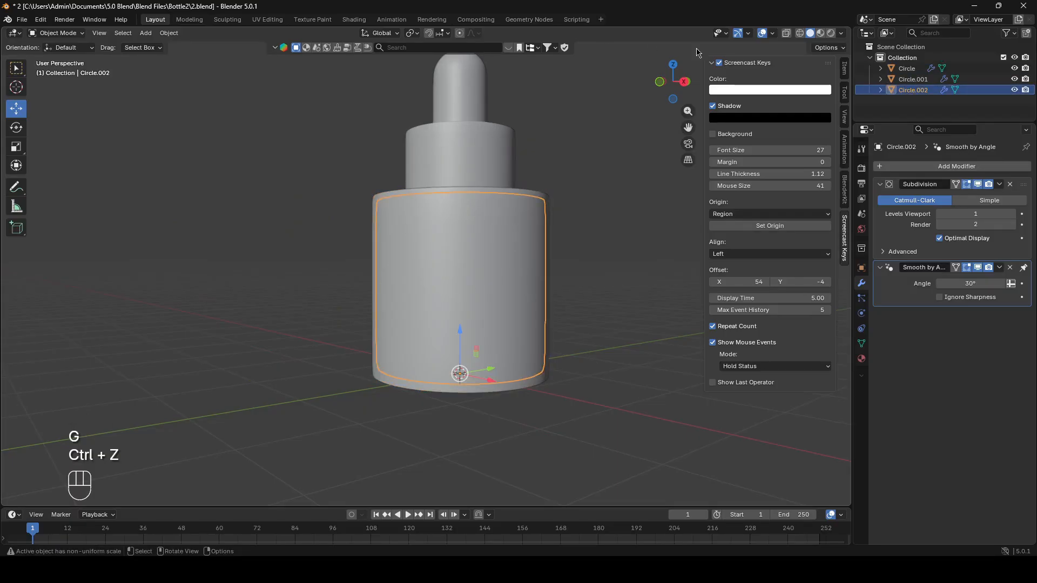
# - Switch the viewport to rendered shading and light it with the preview environment instead of the scene world
pyautogui.click(831, 33)
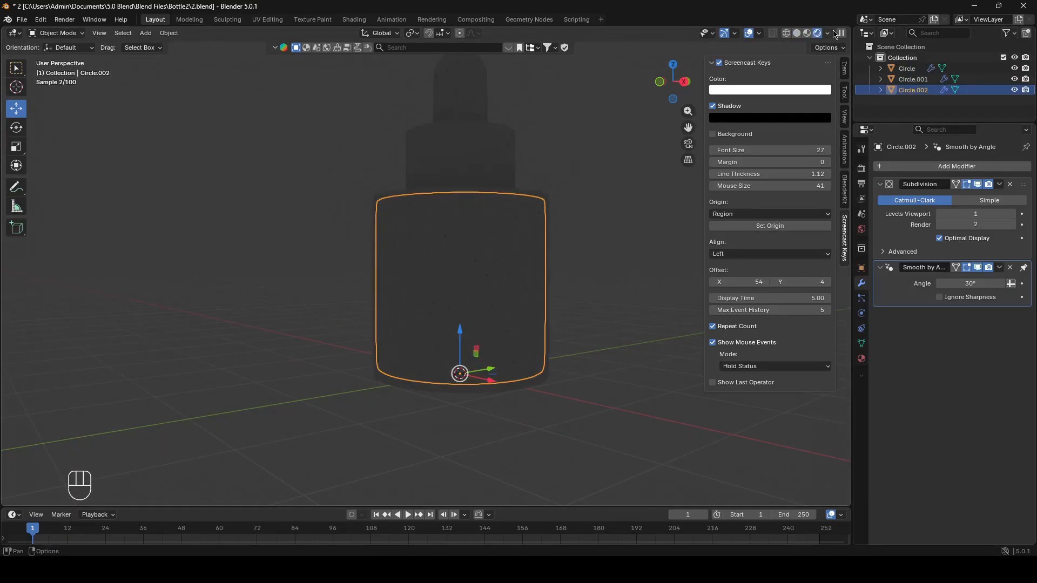
pyautogui.click(827, 34)
pyautogui.click(805, 134)
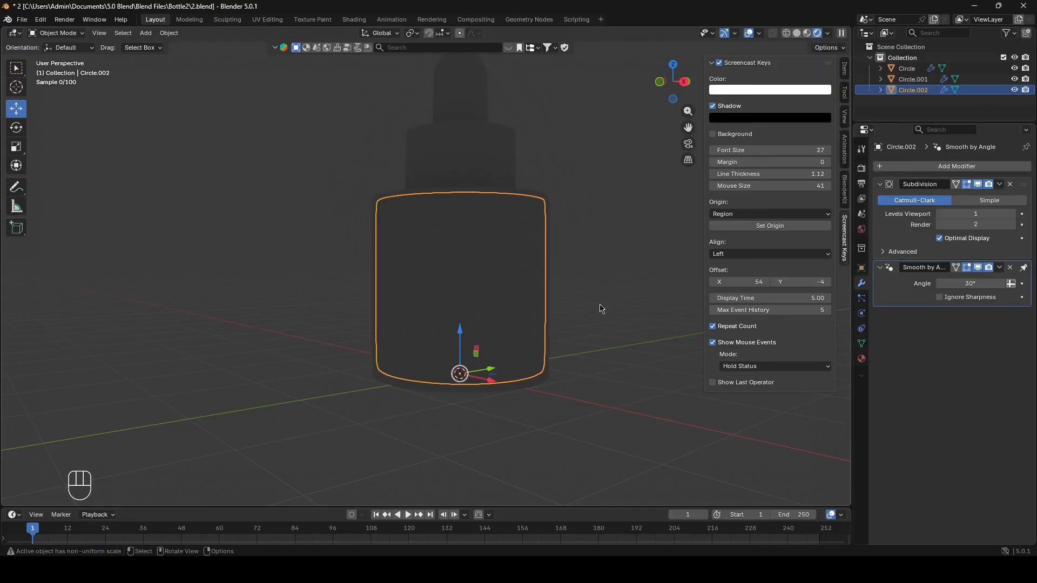
pyautogui.click(618, 340)
# - Enlarge the timeline area, turn it into a Shader Editor and create a new material for the bottle body
pyautogui.click(500, 292)
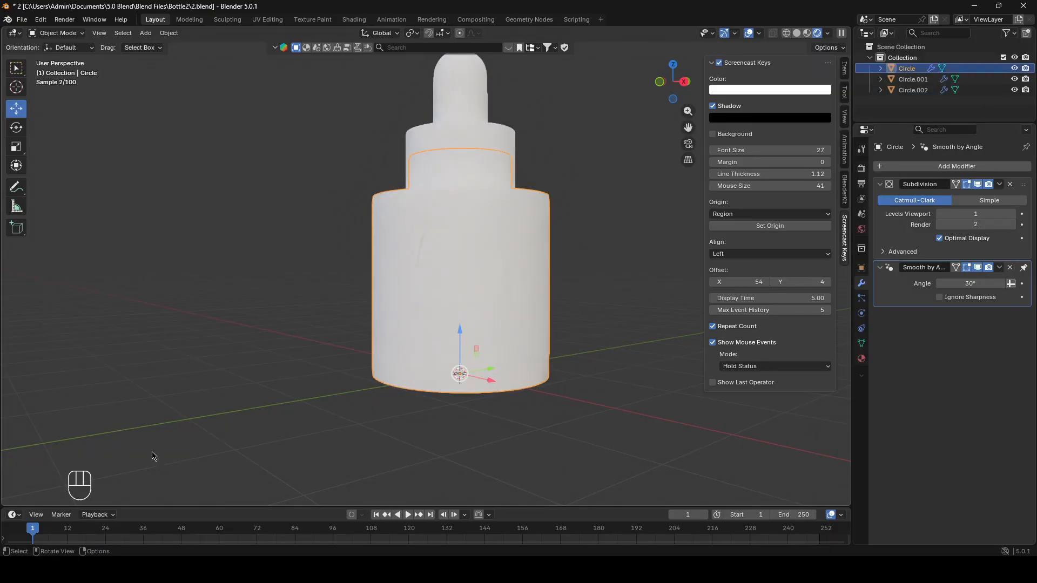
pyautogui.moveTo(80, 509); pyautogui.dragTo(81, 419)
pyautogui.click(14, 425)
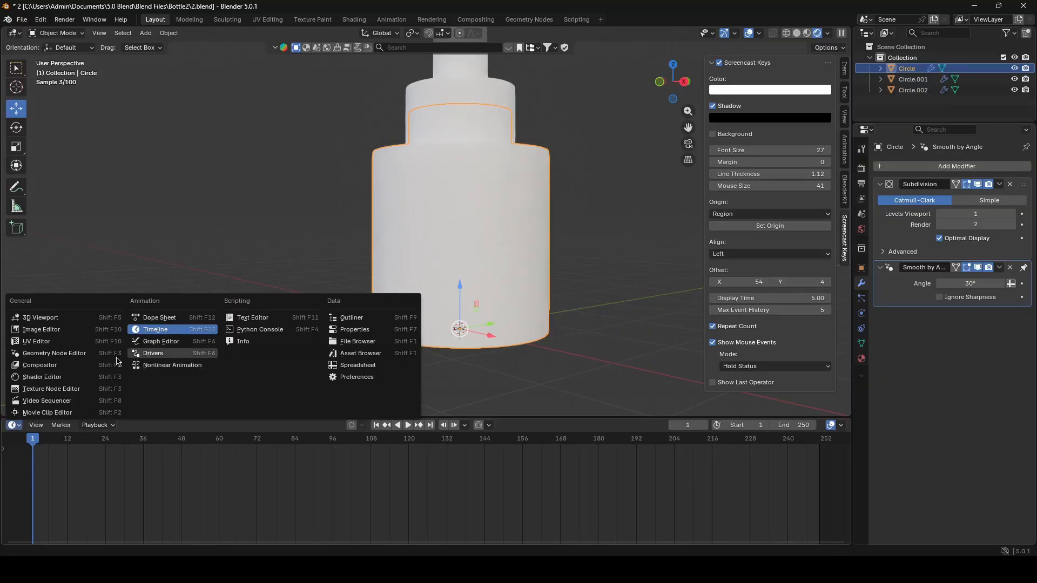
pyautogui.click(74, 377)
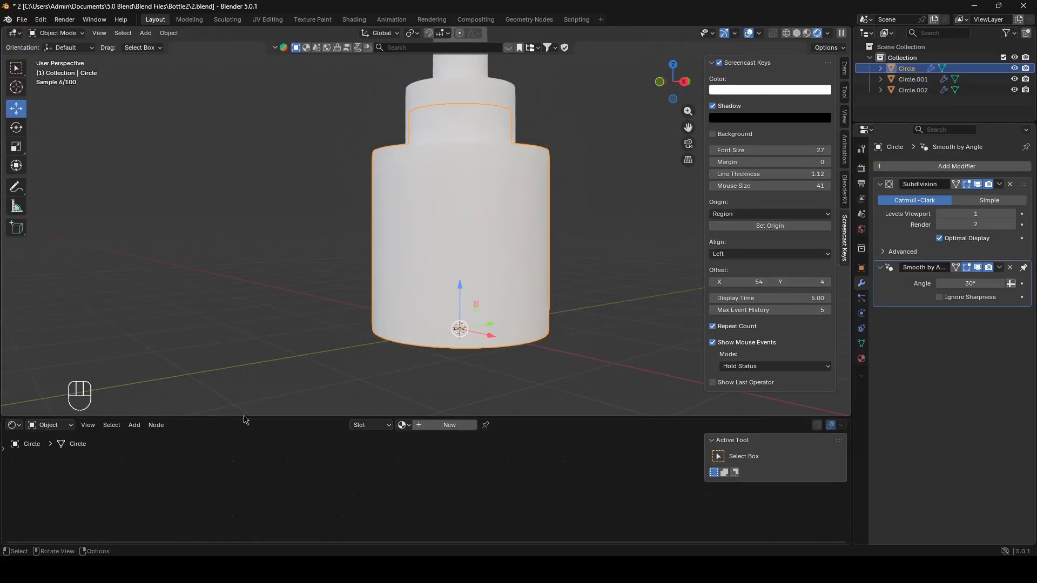
pyautogui.click(420, 425)
pyautogui.moveTo(427, 419); pyautogui.dragTo(426, 328)
pyautogui.scroll(5, 447, 431)
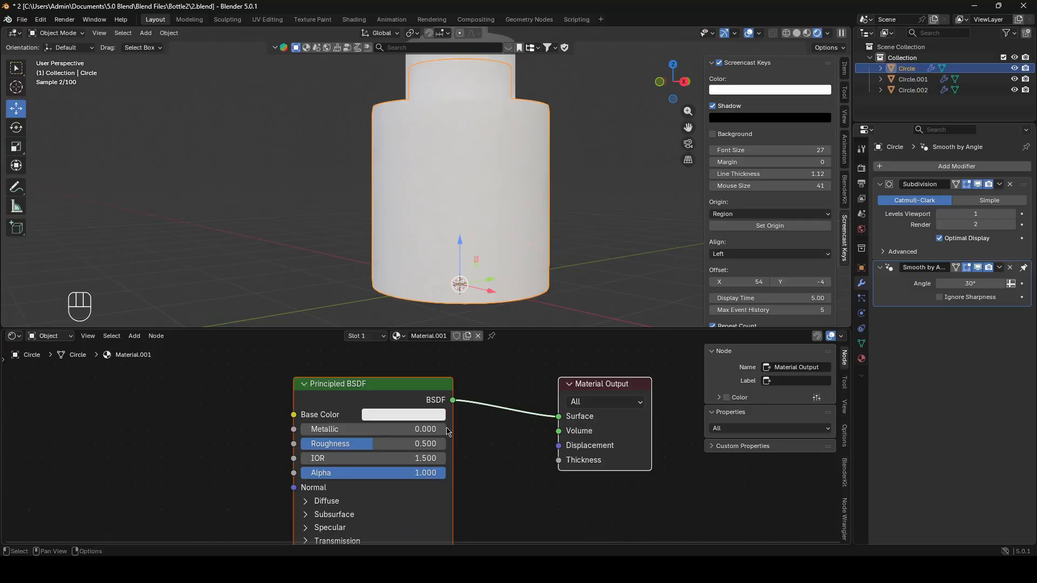
# - Replace the bottle material's Principled BSDF with a Glass BSDF connected to the material output's Surface
pyautogui.scroll(3, 447, 431)
pyautogui.moveTo(334, 445); pyautogui.dragTo(334, 445)
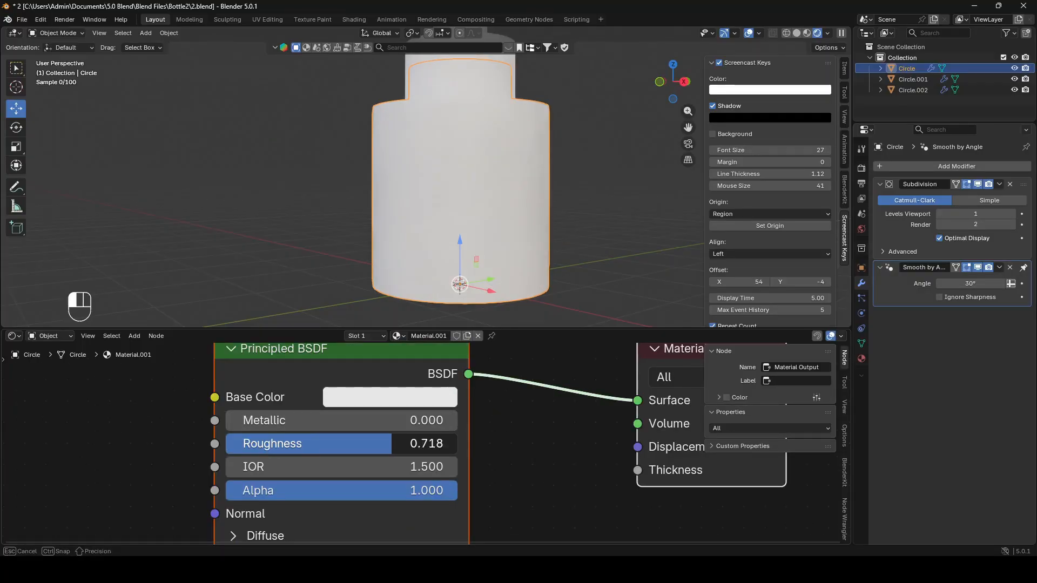
pyautogui.scroll(-3, 431, 399)
pyautogui.press('Delete')
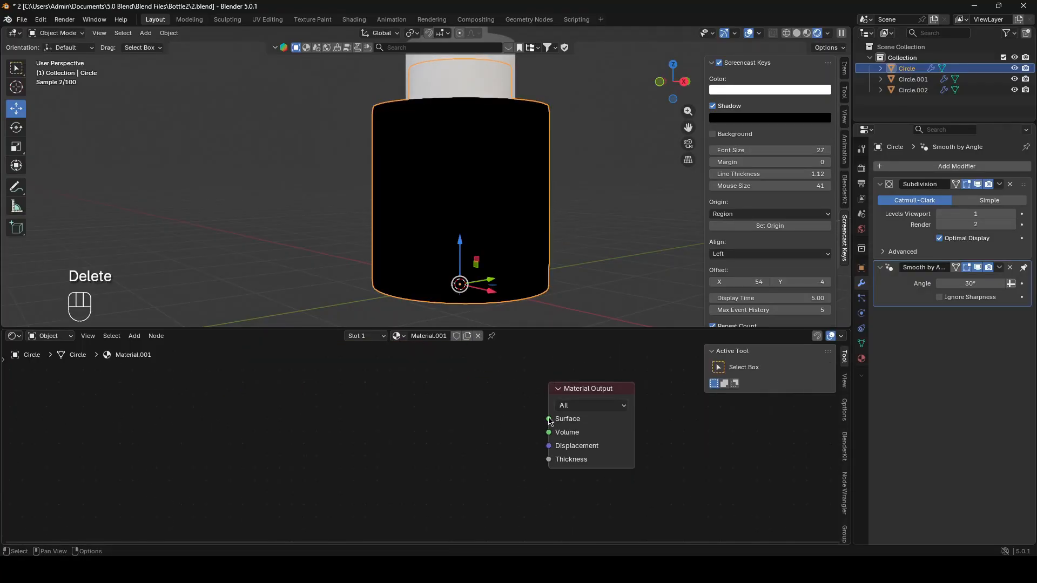
pyautogui.moveTo(549, 419); pyautogui.dragTo(406, 426)
pyautogui.write('glas')
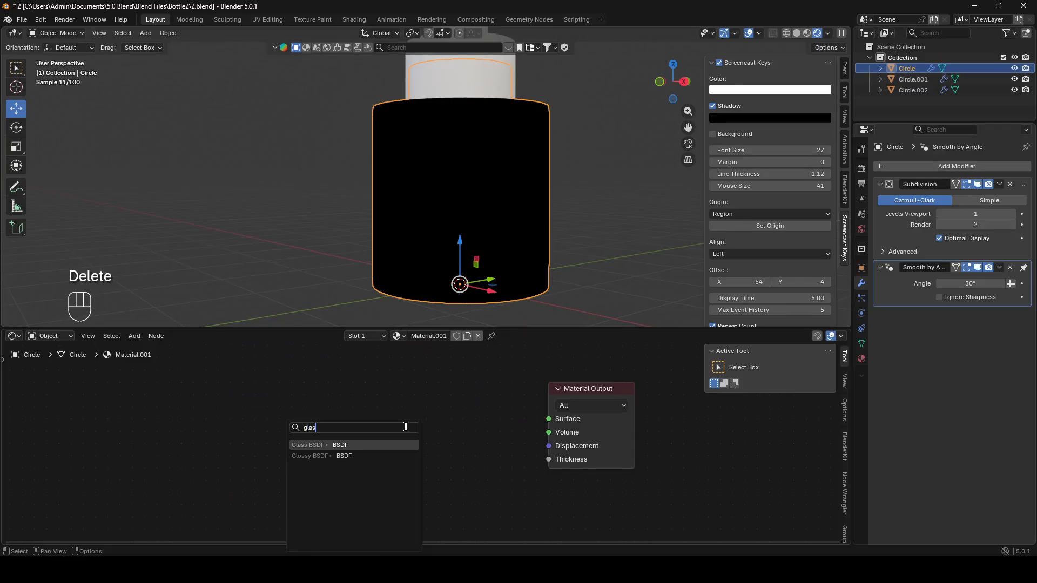
pyautogui.write('s')
pyautogui.press('Return')
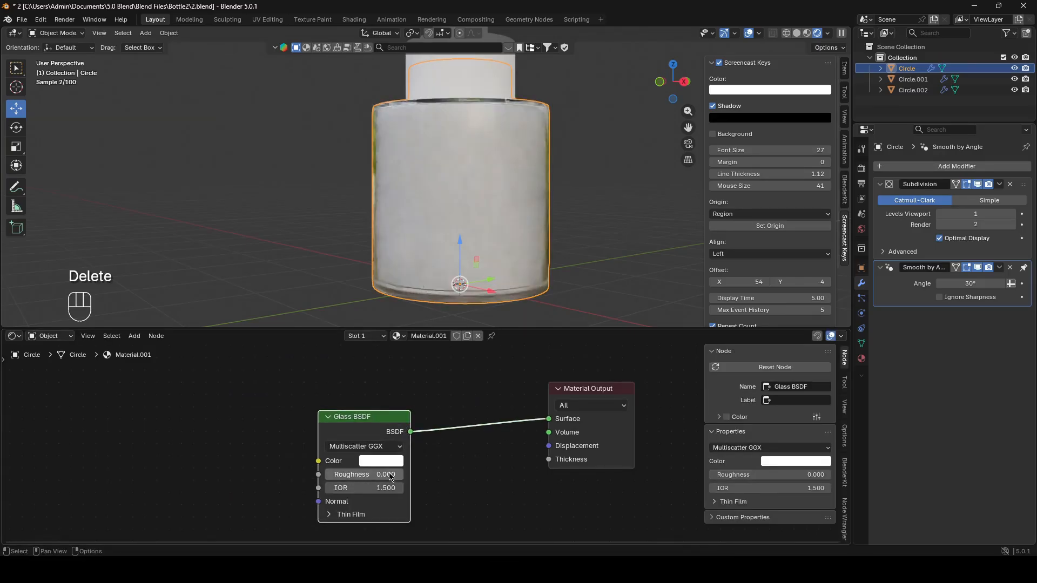
# - Set the Glass BSDF roughness to 0.200 and give its color a pale warm tint
pyautogui.moveTo(391, 476); pyautogui.dragTo(397, 476)
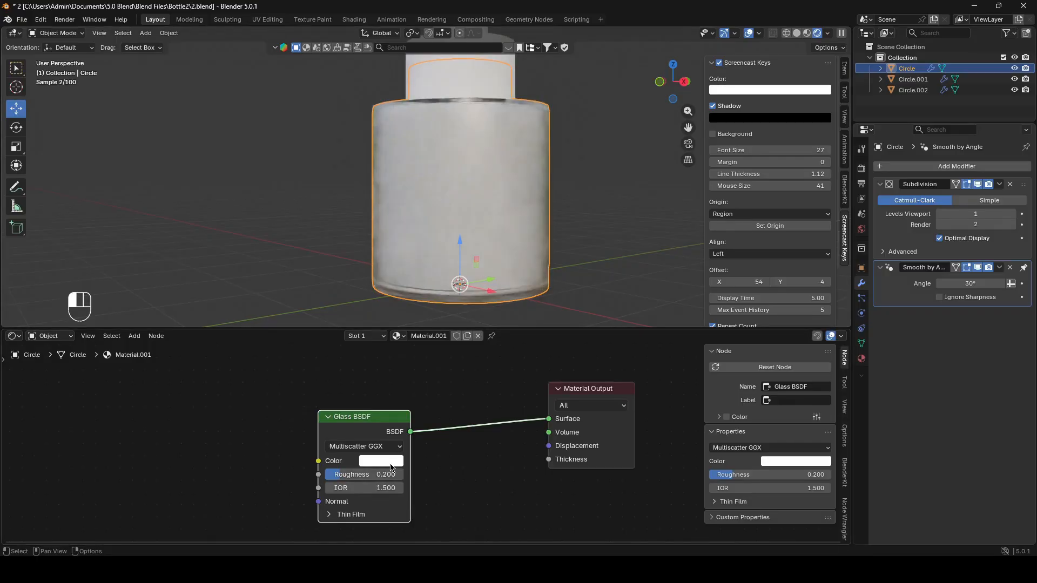
pyautogui.click(391, 463)
pyautogui.keyDown('shift'); pyautogui.moveTo(407, 301); pyautogui.dragTo(412, 297); pyautogui.keyUp('shift')
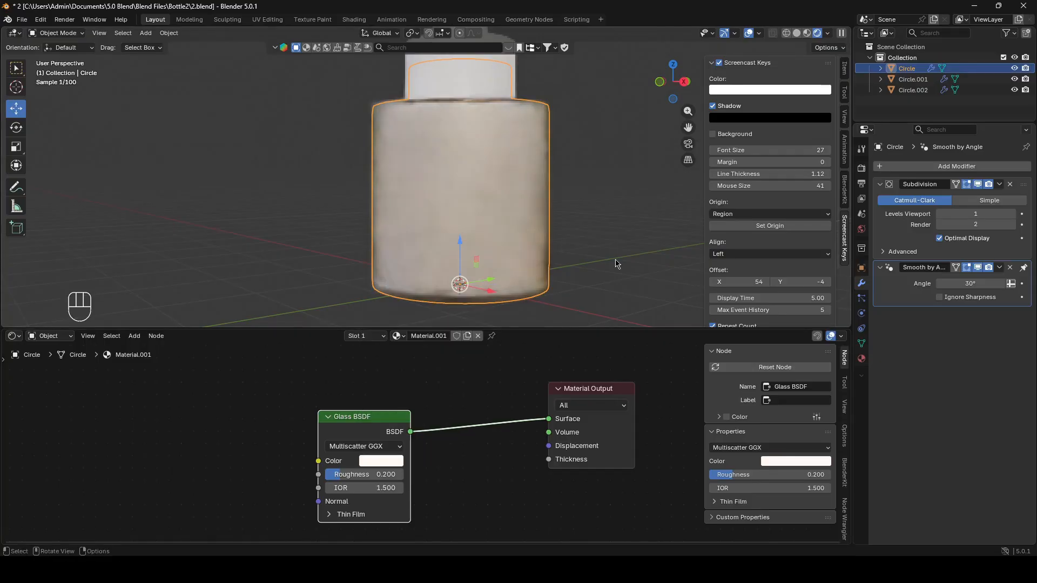
# - Assign the bottle's glass material to the inner volume and set the shared material's roughness to about 0.308
pyautogui.click(513, 231)
pyautogui.click(403, 336)
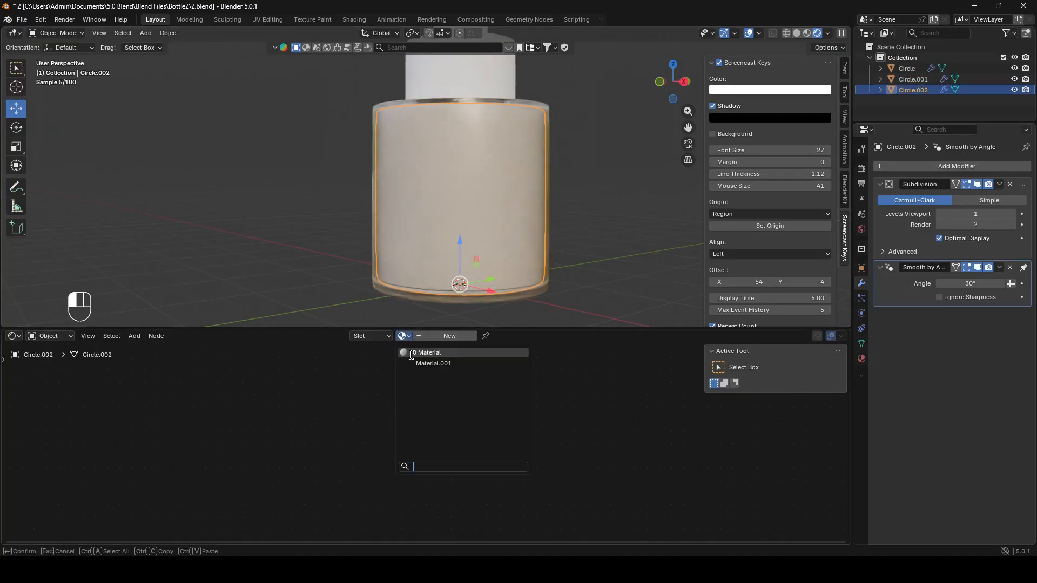
pyautogui.click(429, 363)
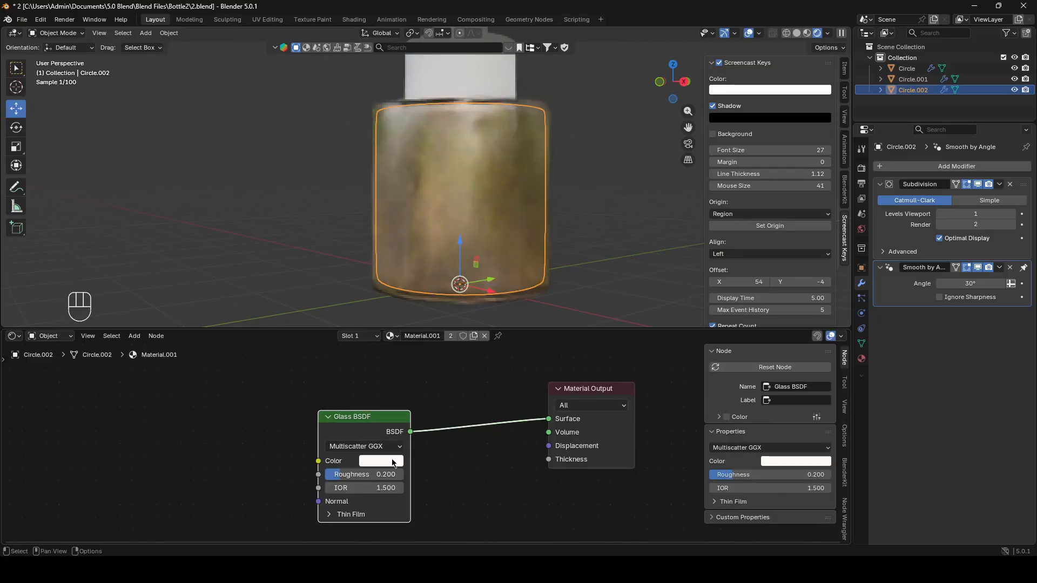
pyautogui.moveTo(384, 474); pyautogui.dragTo(393, 474)
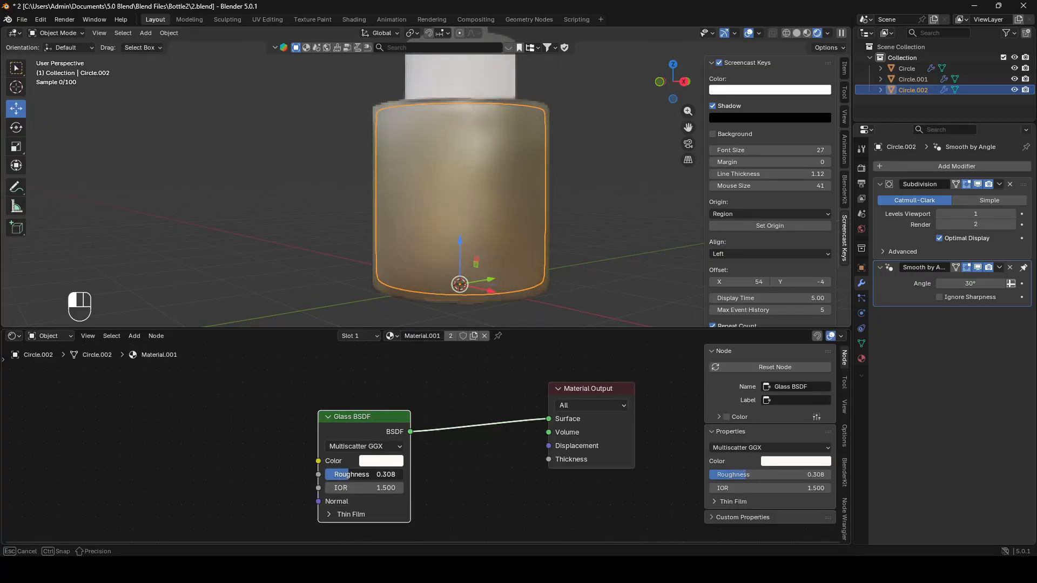
pyautogui.click(590, 174)
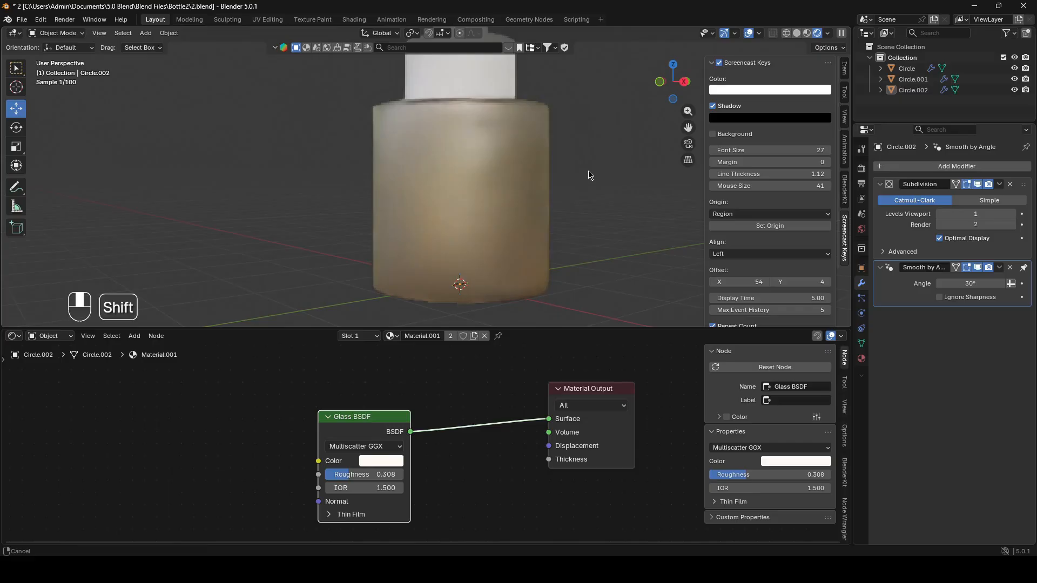
# - Create a new material for the dropper cap with Metallic at 1.000 and Roughness at about 0.314
pyautogui.keyDown('shift'); pyautogui.moveTo(588, 175); pyautogui.dragTo(559, 289, button='middle'); pyautogui.keyUp('shift')
pyautogui.click(445, 183)
pyautogui.scroll(3, 445, 182)
pyautogui.keyDown('shift'); pyautogui.moveTo(462, 239); pyautogui.dragTo(435, 340, button='middle'); pyautogui.keyUp('shift')
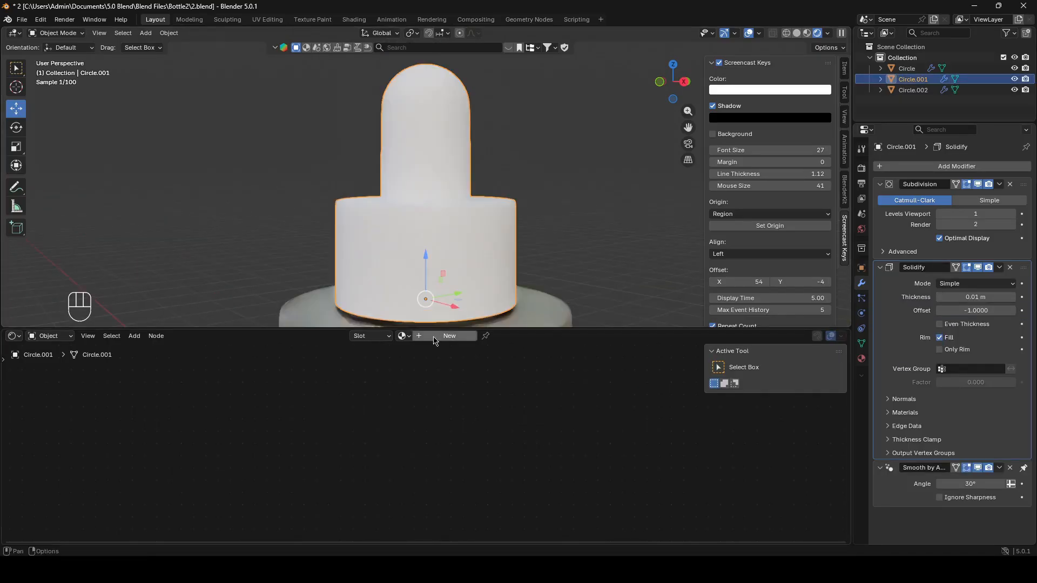
pyautogui.click(432, 336)
pyautogui.moveTo(378, 443)
pyautogui.mouseDown()
pyautogui.moveTo(353, 443)
pyautogui.moveTo(432, 430)
pyautogui.mouseUp()
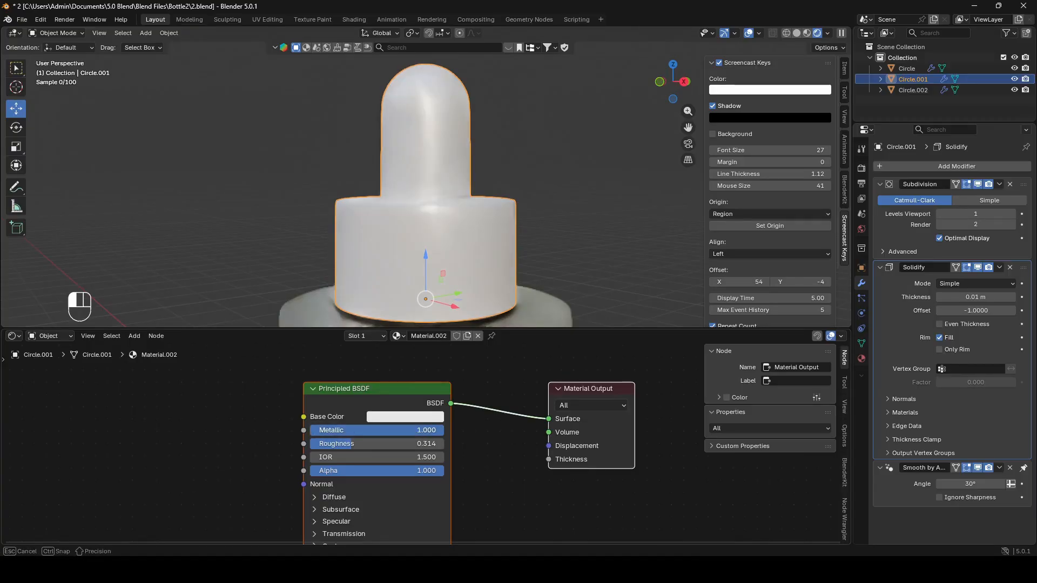
pyautogui.click(558, 234)
# - In vertex edit mode, delete the centre vertex at the top of the cap's dome to open a round hole
pyautogui.click(461, 243)
pyautogui.scroll(3, 461, 243)
pyautogui.keyDown('shift'); pyautogui.moveTo(444, 184); pyautogui.dragTo(428, 263, button='middle'); pyautogui.keyUp('shift')
pyautogui.scroll(-4, 426, 253)
pyautogui.press('Tab')
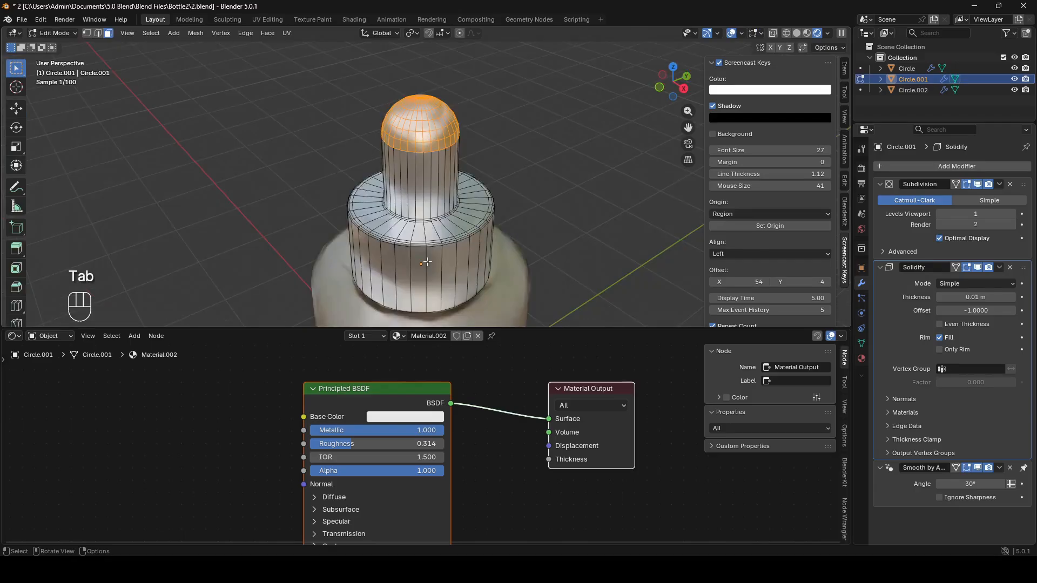
pyautogui.scroll(3, 433, 202)
pyautogui.keyDown('shift'); pyautogui.moveTo(432, 202); pyautogui.dragTo(443, 363, button='middle'); pyautogui.keyUp('shift')
pyautogui.scroll(3, 414, 181)
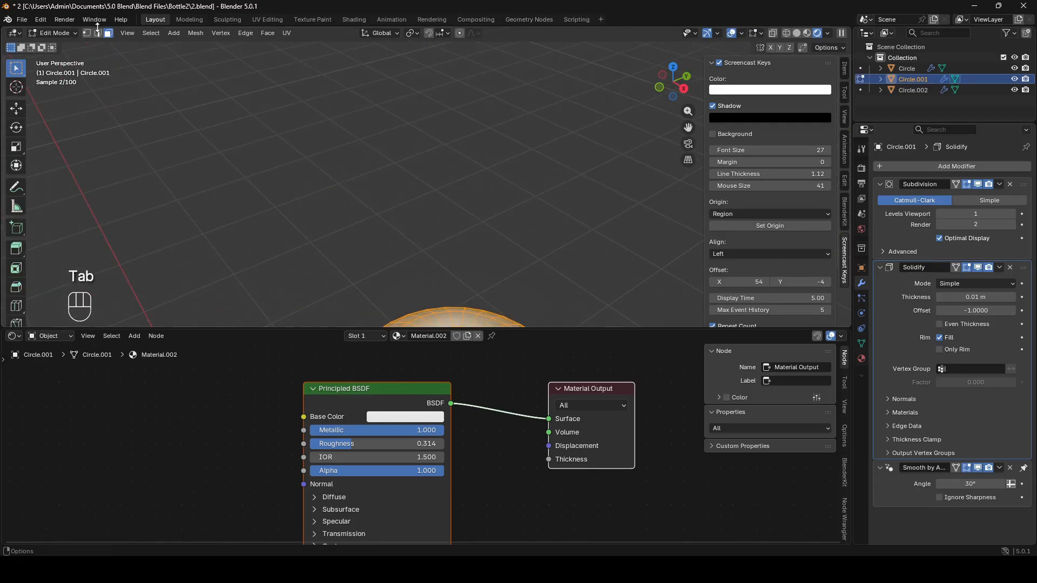
pyautogui.keyDown('shift'); pyautogui.moveTo(358, 78); pyautogui.dragTo(336, 0, button='middle'); pyautogui.keyUp('shift')
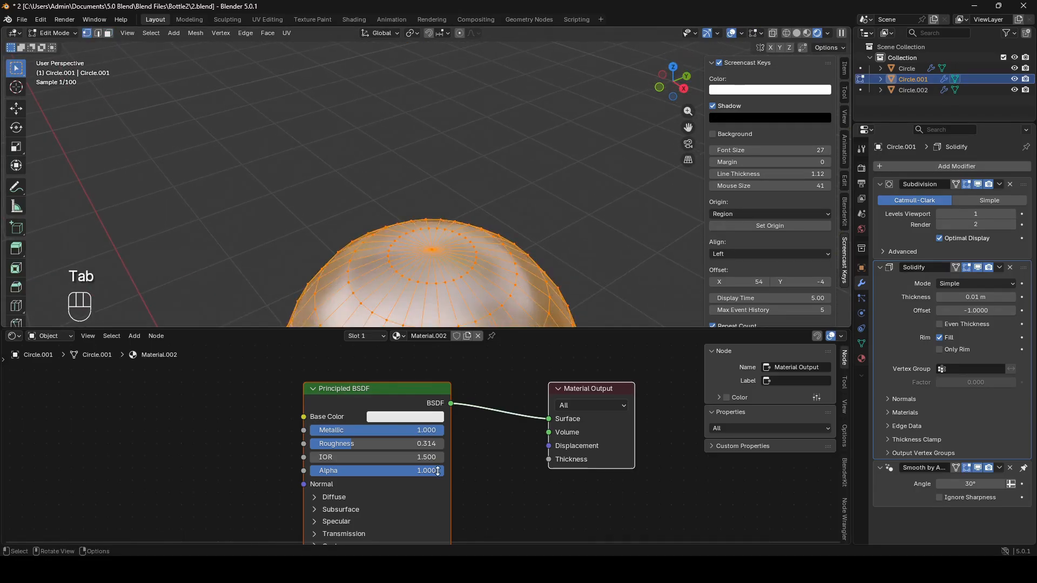
pyautogui.click(430, 265)
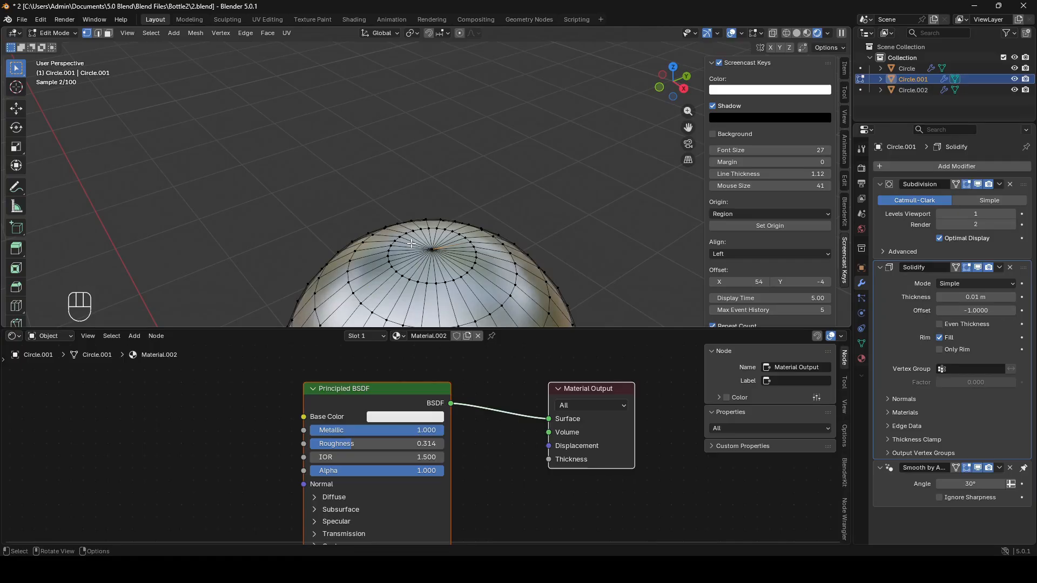
pyautogui.hotkey('alt', 'z')
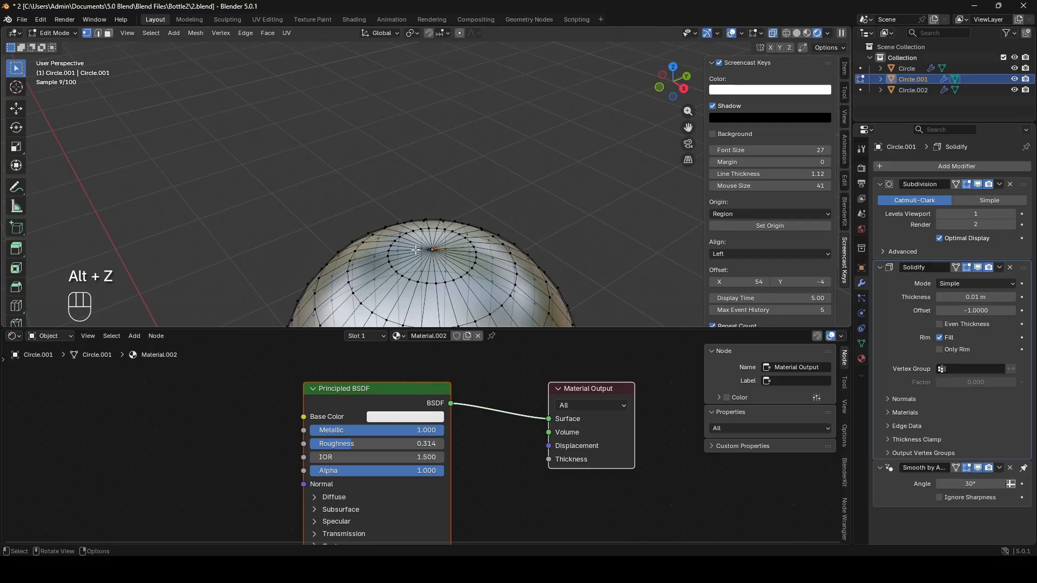
pyautogui.click(797, 37)
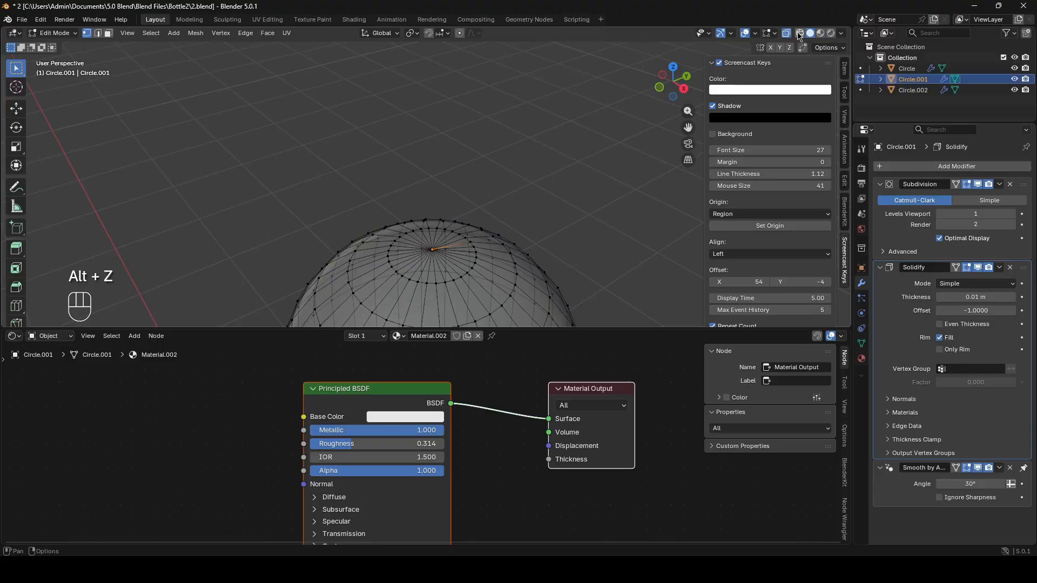
pyautogui.scroll(1, 440, 260)
pyautogui.press('Delete')
pyautogui.click(447, 222)
pyautogui.hotkey('alt', 'z')
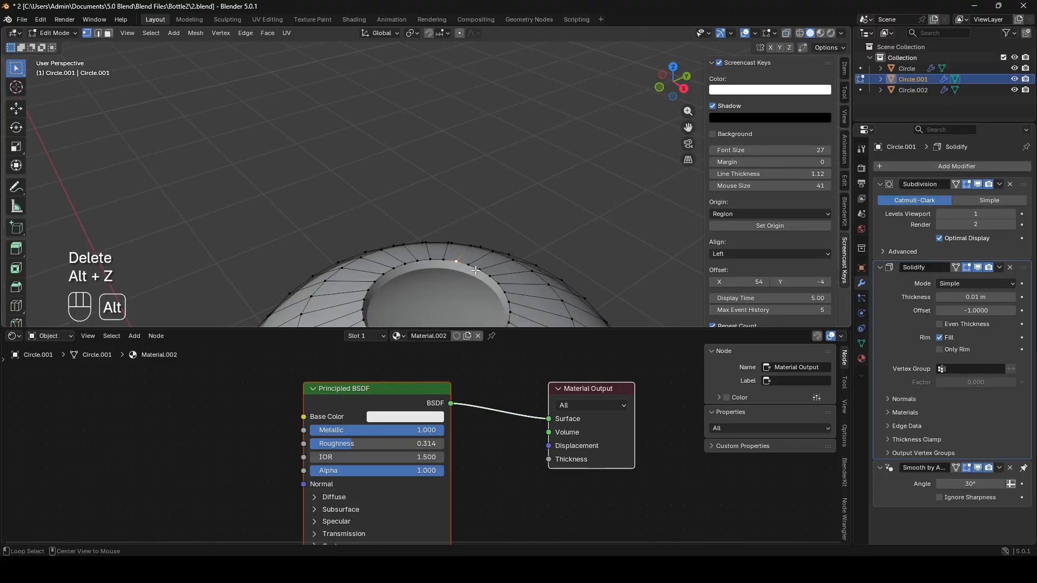
# - Extrude the hole's edge loop on the dome and scale it inward to about 0.338
pyautogui.keyDown('alt'); pyautogui.click(475, 270); pyautogui.keyUp('alt')
pyautogui.scroll(-3, 523, 283)
pyautogui.press('e')
pyautogui.press('s')
pyautogui.click(462, 262)
pyautogui.moveTo(477, 246); pyautogui.dragTo(481, 208, button='middle')
pyautogui.hotkey('alt', 'z')
pyautogui.hotkey('alt', 'z')
pyautogui.press('d')
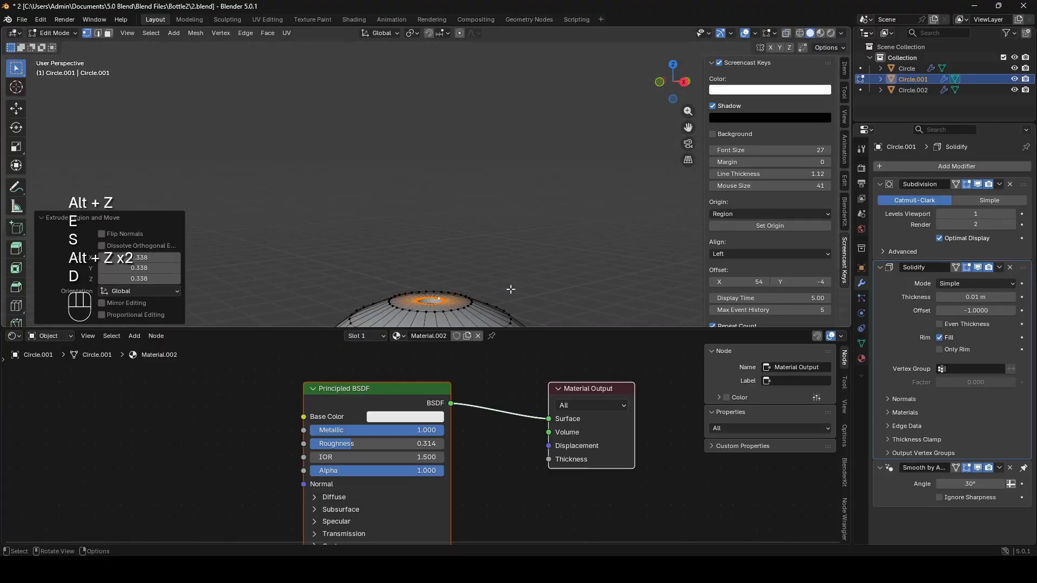
# - Try to extrude the small hole's inner edge downward along Z by about 0.007 m
pyautogui.press('e')
pyautogui.press('z')
pyautogui.click(513, 293)
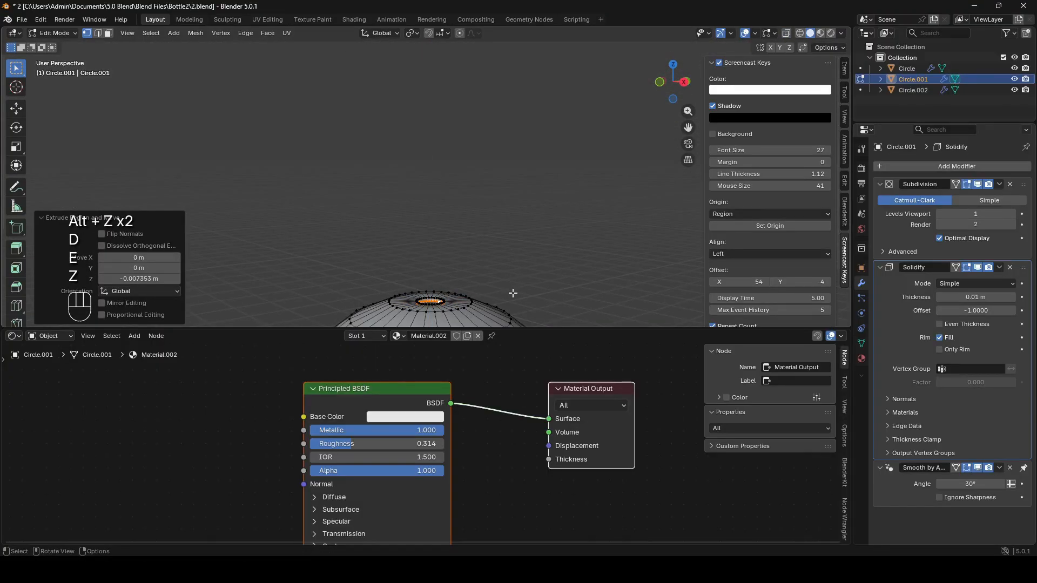
pyautogui.press('Tab')
pyautogui.hotkey('ctrl', 'z')
pyautogui.hotkey('ctrl', 'z')
pyautogui.hotkey('ctrl', 'z')
# - Scale the hole's inner edge loop to 0.450 and extrude it downward along Z twice, first by about 0.0025 m
pyautogui.keyDown('shift'); pyautogui.moveTo(505, 274); pyautogui.dragTo(476, 246, button='middle'); pyautogui.keyUp('shift')
pyautogui.press('s')
pyautogui.click(483, 259)
pyautogui.press('e')
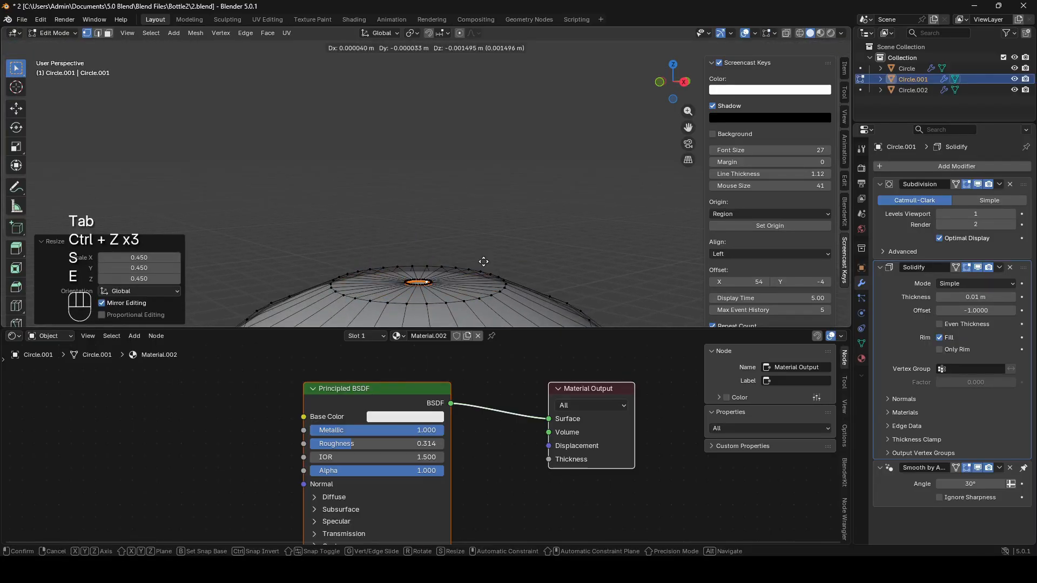
pyautogui.press('z')
pyautogui.click(483, 260)
pyautogui.press('e')
pyautogui.press('z')
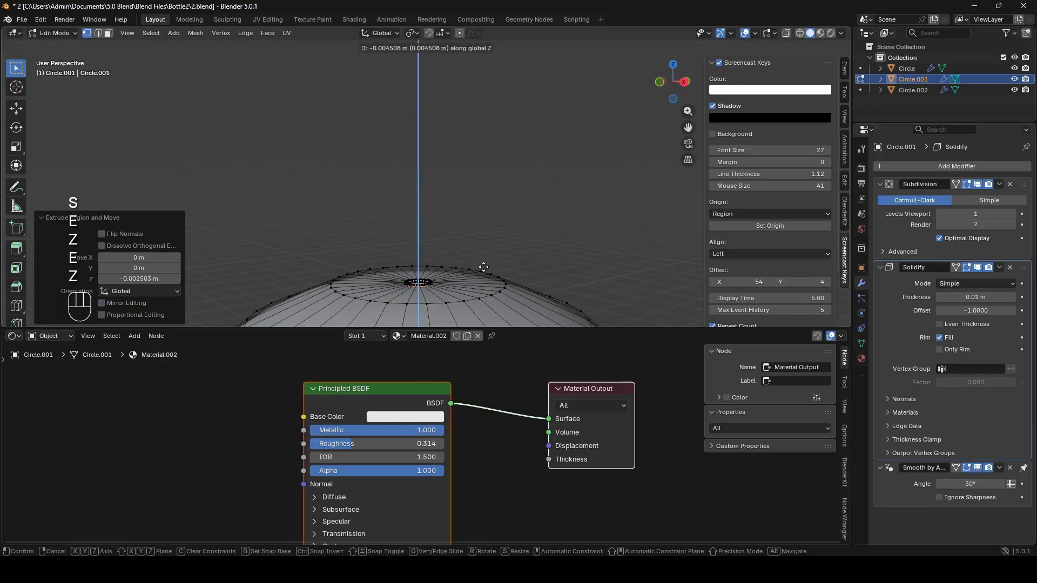
pyautogui.click(482, 261)
# - Return to Object Mode, apply Shade Auto Smooth to the cap and save the file
pyautogui.press('Tab')
pyautogui.moveTo(483, 270); pyautogui.dragTo(418, 303, button='middle')
pyautogui.scroll(-5, 409, 300)
pyautogui.rightClick(458, 252)
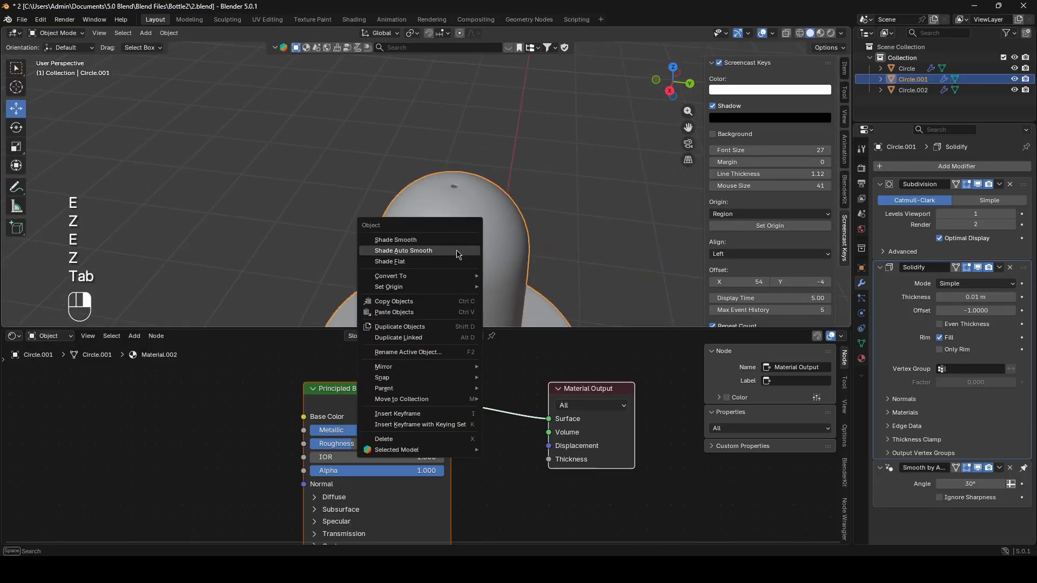
pyautogui.click(459, 254)
pyautogui.moveTo(530, 174); pyautogui.dragTo(540, 187, button='middle')
pyautogui.click(567, 245)
pyautogui.scroll(-6, 541, 222)
pyautogui.moveTo(567, 246); pyautogui.dragTo(537, 253, button='middle')
pyautogui.hotkey('ctrl', 's')
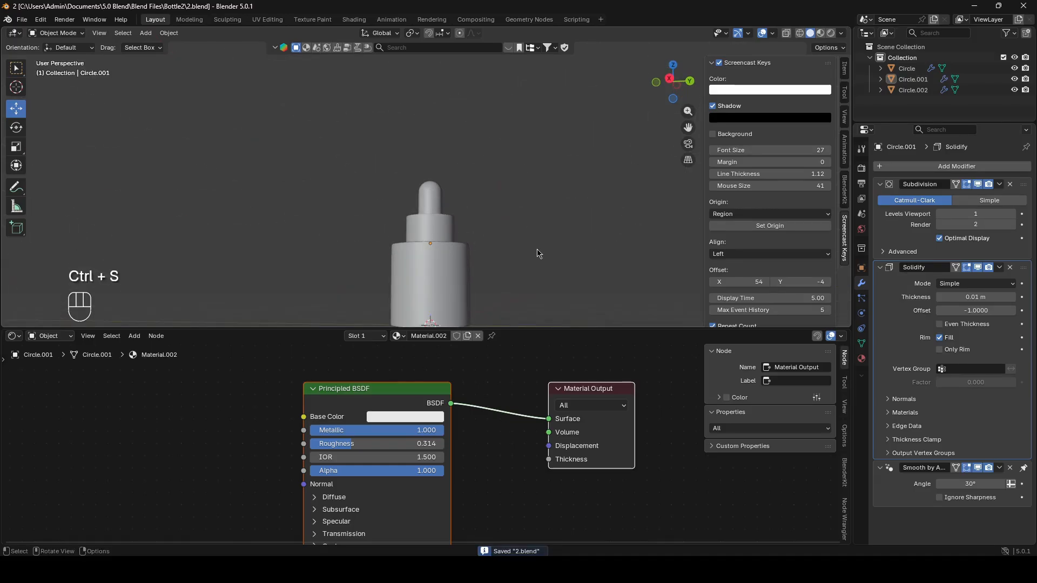
# - Preview the cap and bottle in rendered viewport shading
pyautogui.click(449, 225)
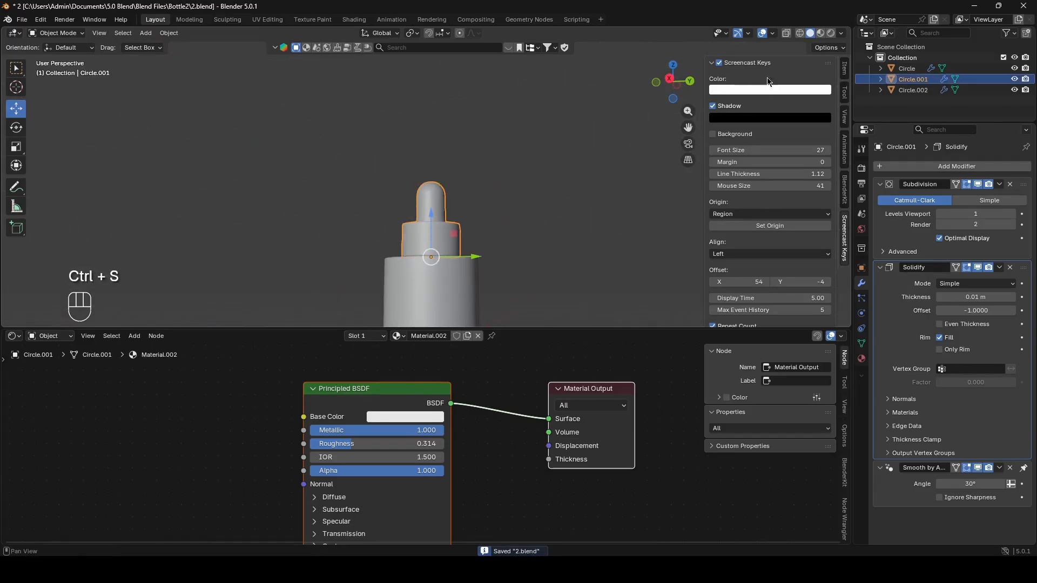
pyautogui.click(830, 33)
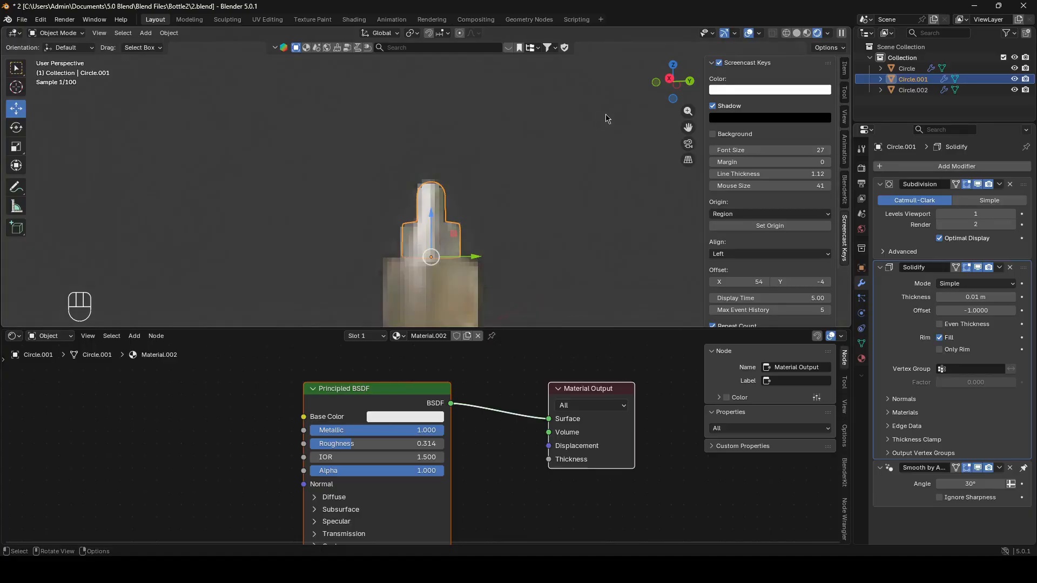
pyautogui.click(573, 179)
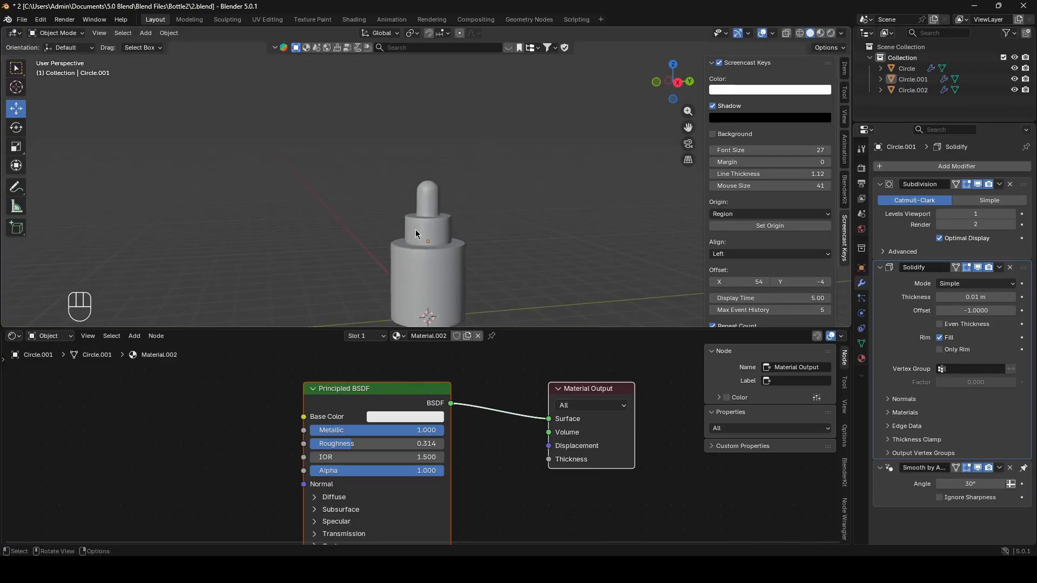
# - Add a plane at the bottle's base and scale it up into a large floor surface
pyautogui.moveTo(416, 229); pyautogui.dragTo(462, 252, button='middle')
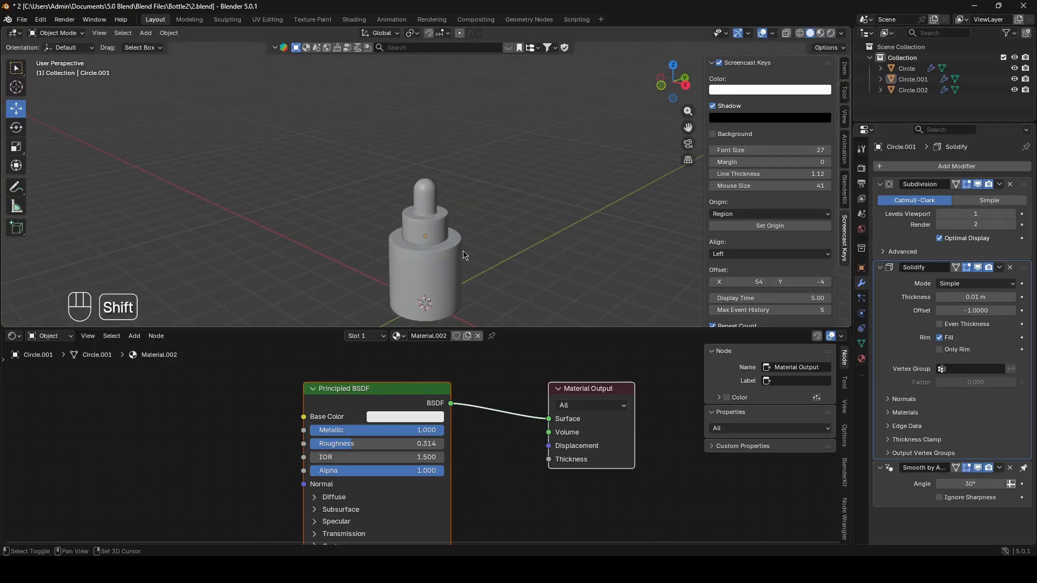
pyautogui.hotkey('shift', 'a')
pyautogui.click(463, 253)
pyautogui.write('pl')
pyautogui.press('Return')
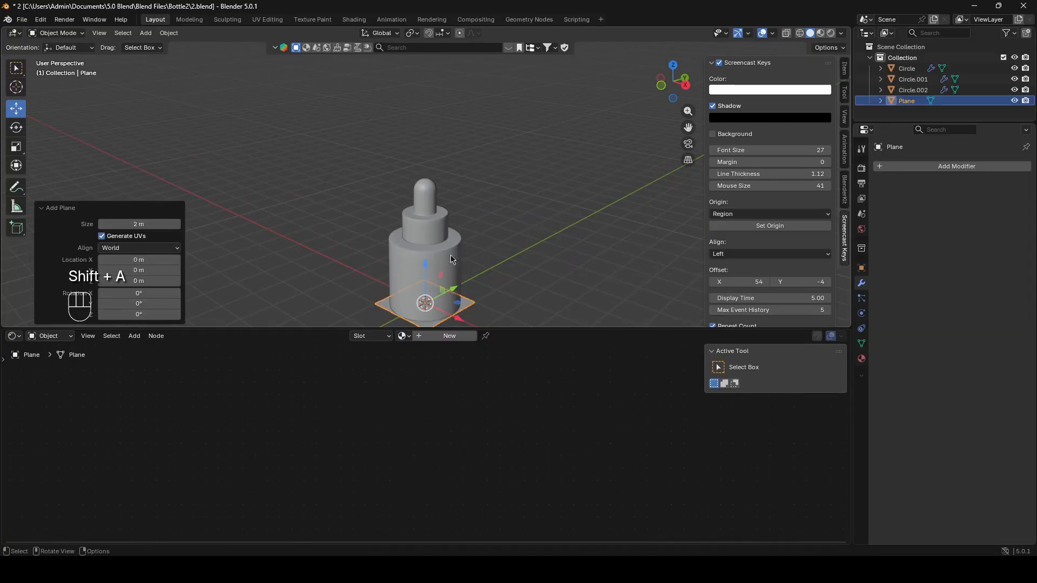
pyautogui.press('s')
pyautogui.click(65, 92)
pyautogui.press('s')
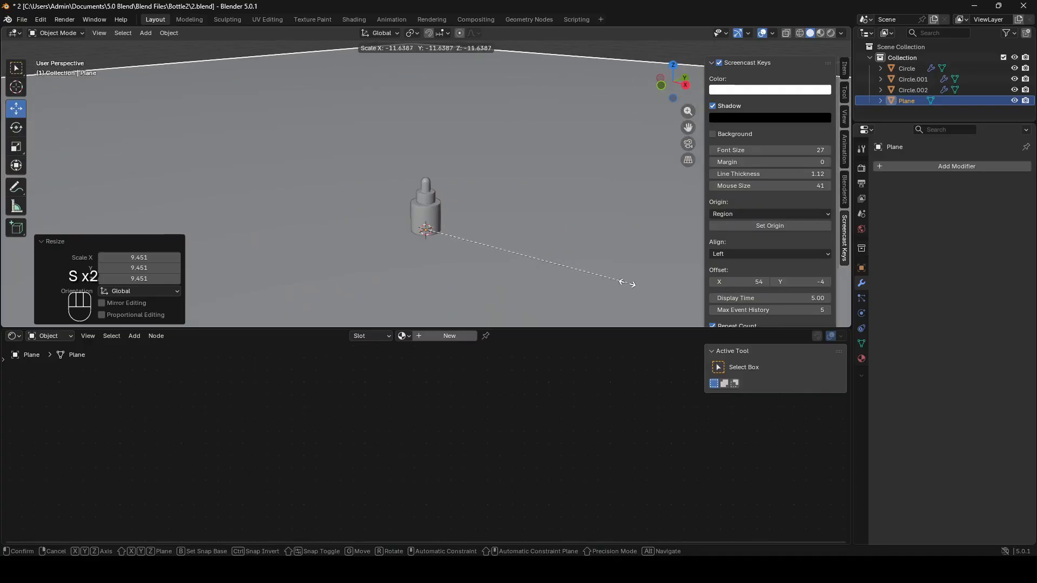
pyautogui.click(509, 157)
# - In edge edit mode, extrude the plane's edge behind the bottle upward along Z to form a tall back wall
pyautogui.press('Tab')
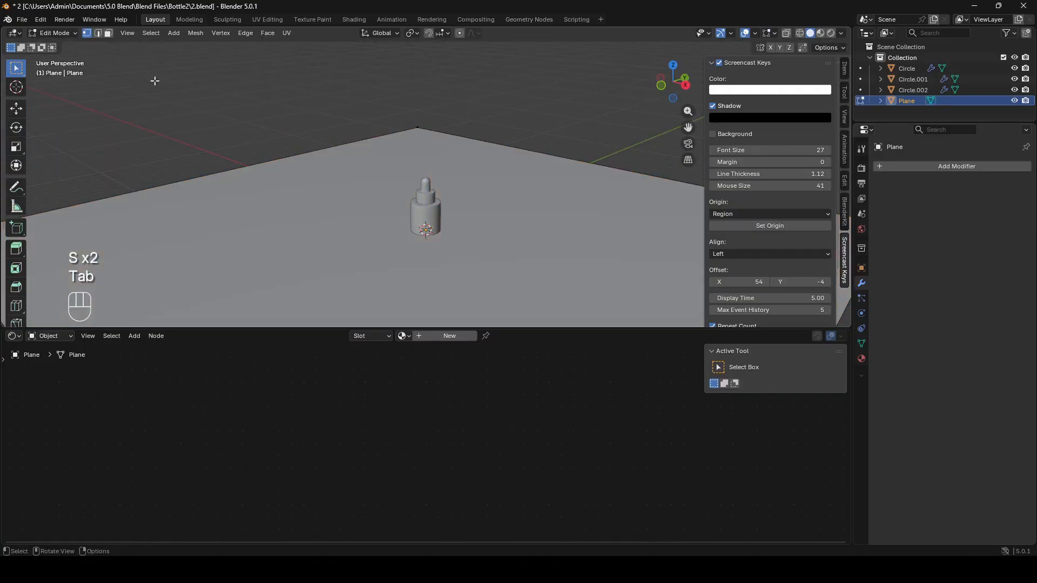
pyautogui.moveTo(560, 153); pyautogui.dragTo(526, 165, button='middle')
pyautogui.press('e')
pyautogui.press('z')
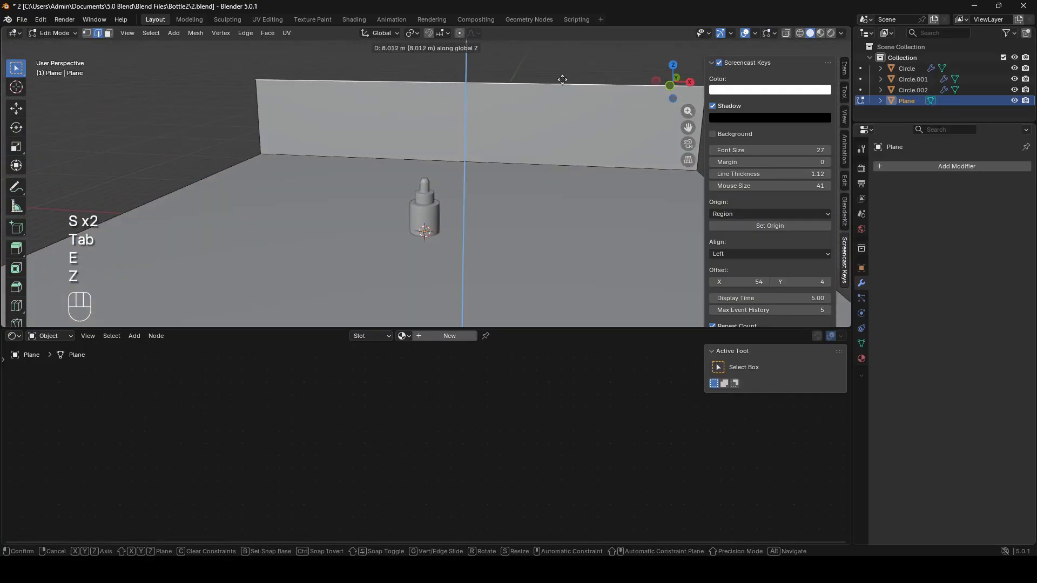
# - Bevel the edge between the floor and back wall with 13 segments and a width of about 0.328 m
pyautogui.click(476, 158)
pyautogui.hotkey('ctrl', 'b')
pyautogui.scroll(14, 518, 192)
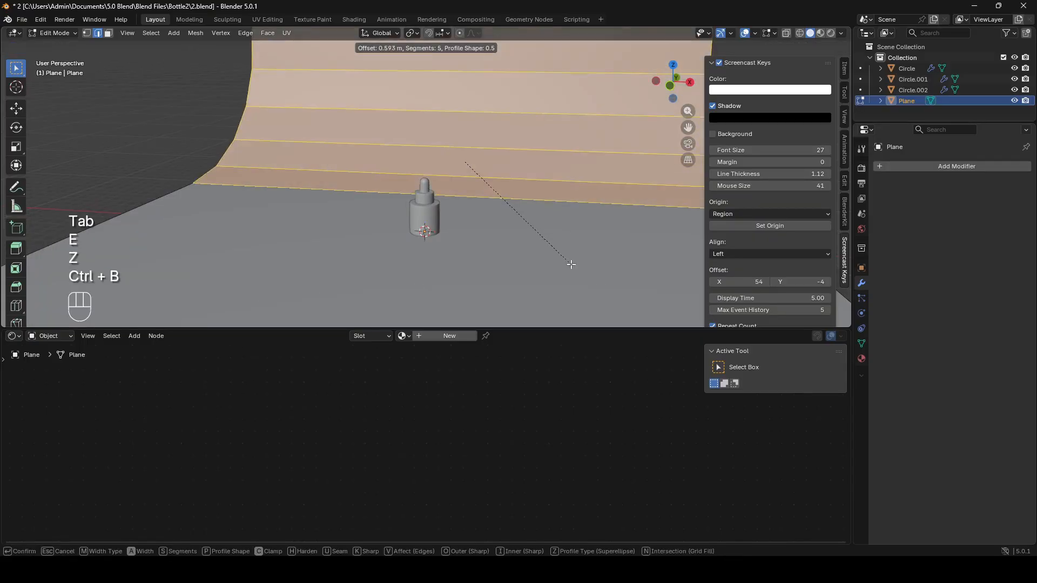
pyautogui.click(526, 196)
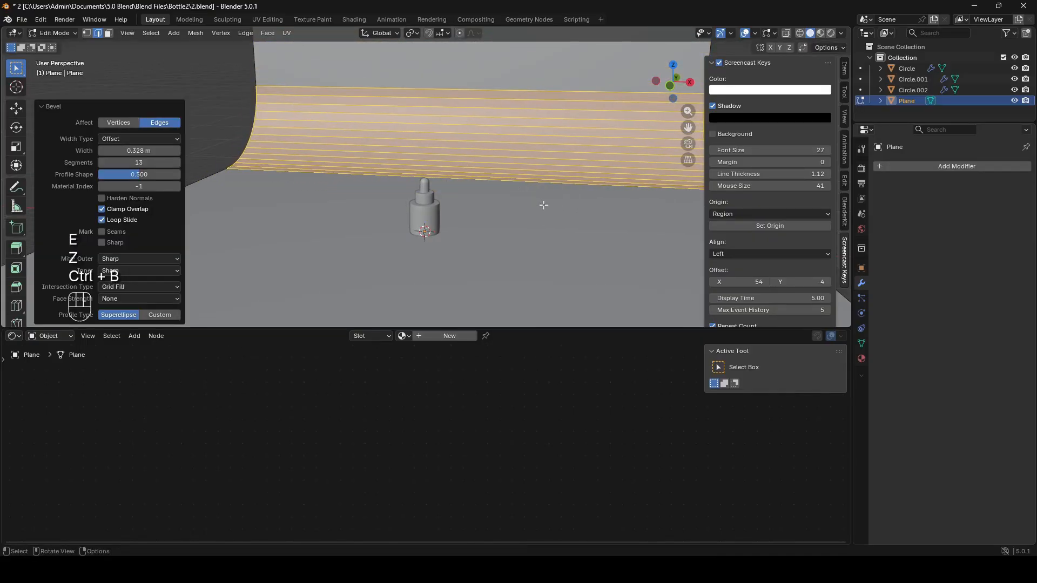
# - Apply Shade Auto Smooth to the backdrop plane in Object Mode, select the bottle body and save the file
pyautogui.press('Tab')
pyautogui.rightClick(526, 195)
pyautogui.click(525, 195)
pyautogui.scroll(3, 434, 223)
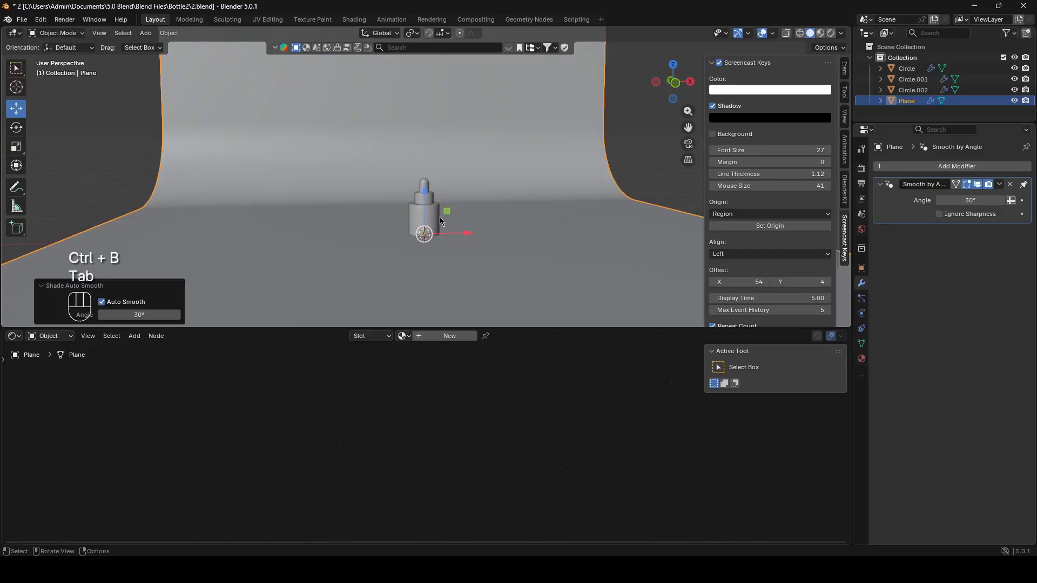
pyautogui.click(433, 232)
pyautogui.hotkey('ctrl', 's')
pyautogui.scroll(4, 427, 263)
pyautogui.keyDown('shift'); pyautogui.moveTo(428, 264); pyautogui.dragTo(403, 210, button='middle'); pyautogui.keyUp('shift')
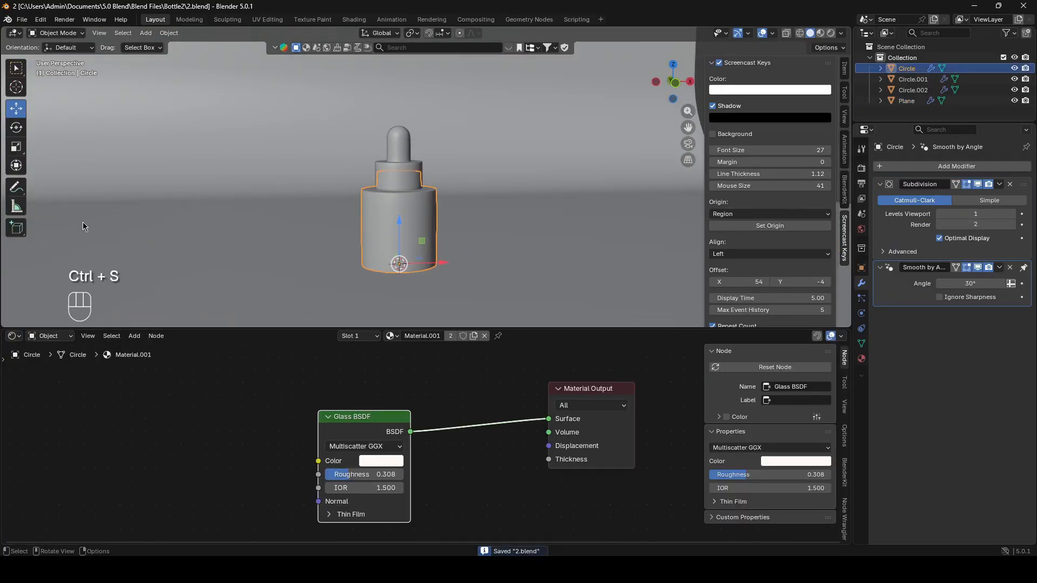
pyautogui.hotkey('shift', 'a')
pyautogui.click(60, 220)
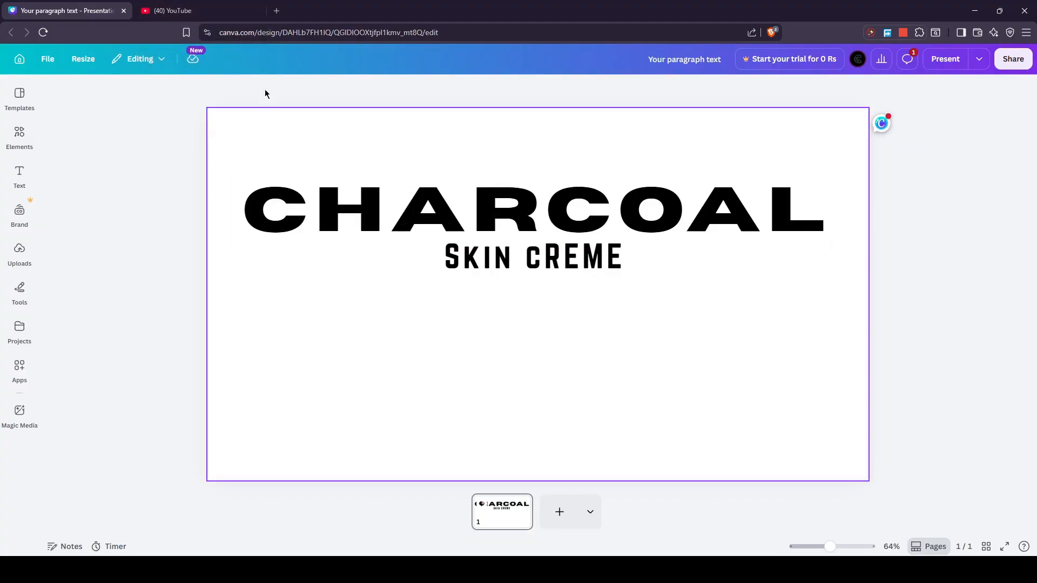
# - Close the YouTube tab in the browser that holds the Canva label design
pyautogui.click(257, 10)
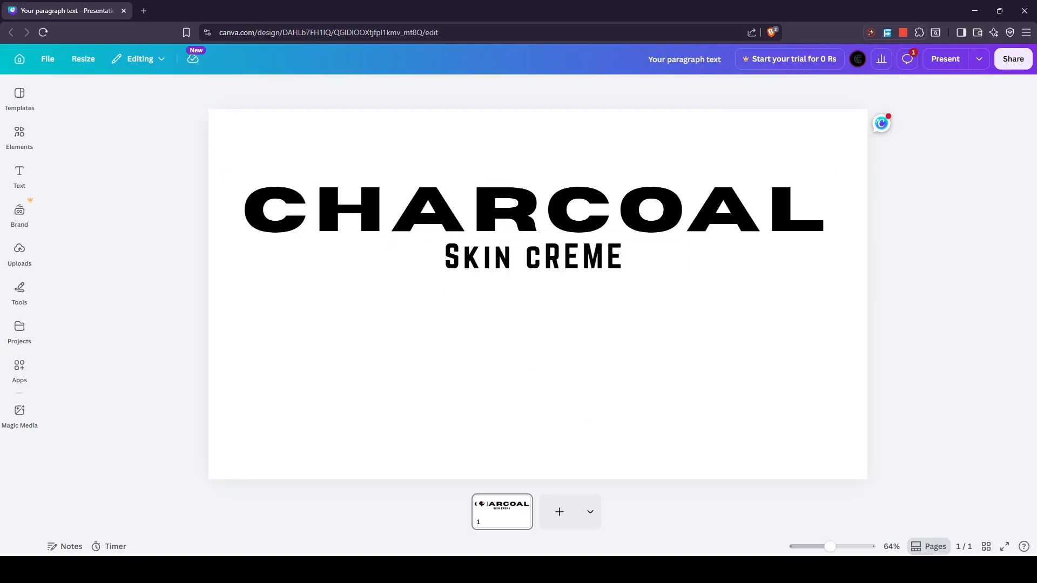
pyautogui.moveTo(698, 569)
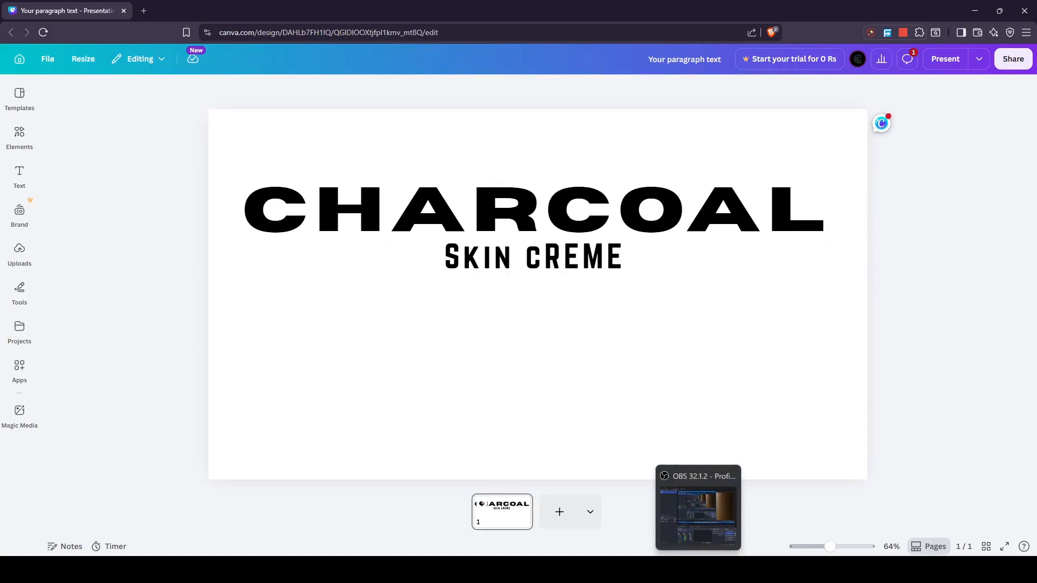
pyautogui.click(698, 510)
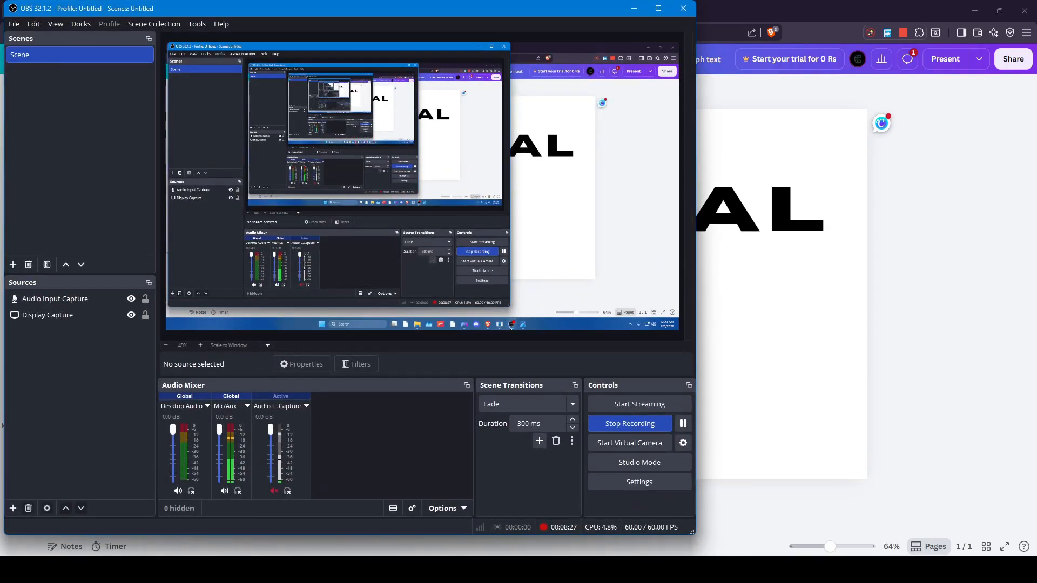
pyautogui.click(698, 569)
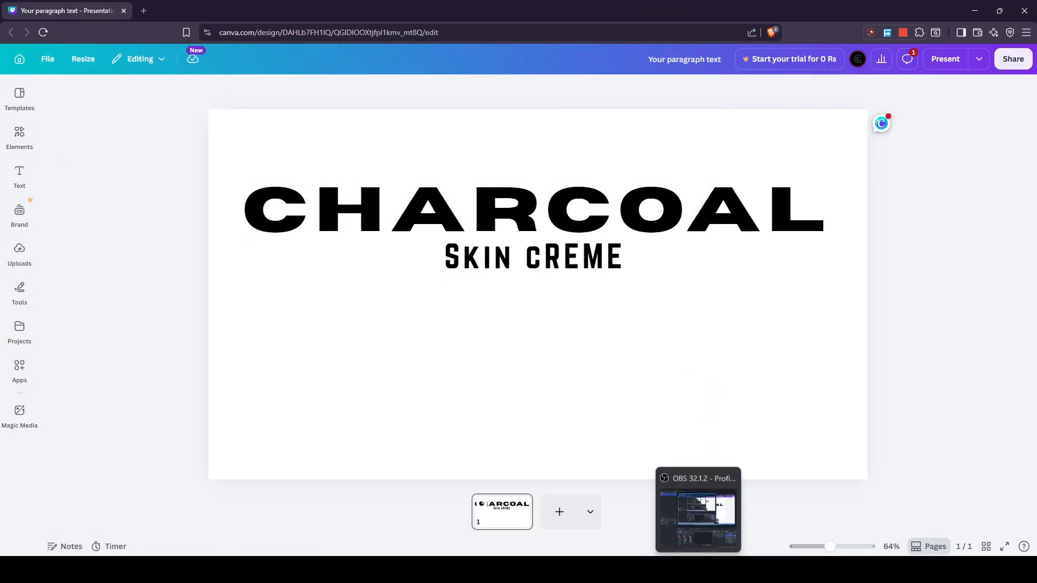
# - Switch back to Blender and minimise the File Explorer window showing the Videos folder
pyautogui.moveTo(507, 570)
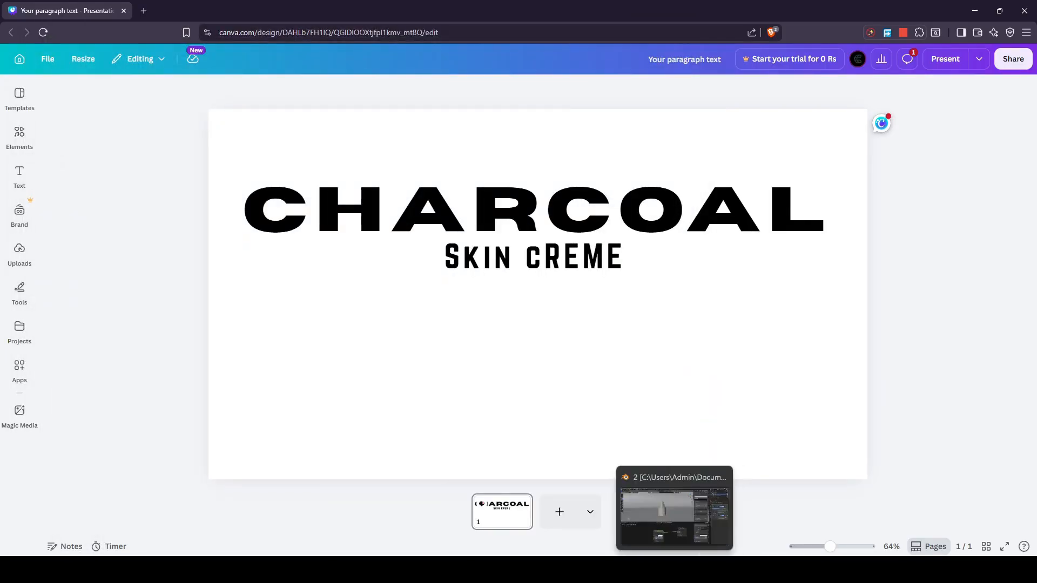
pyautogui.click(676, 570)
pyautogui.click(508, 570)
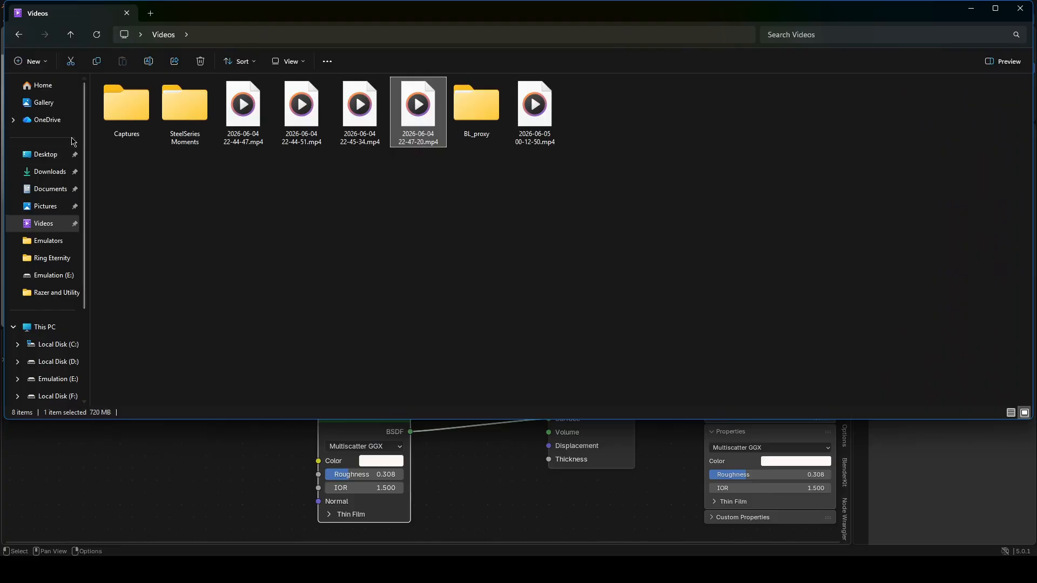
pyautogui.click(971, 8)
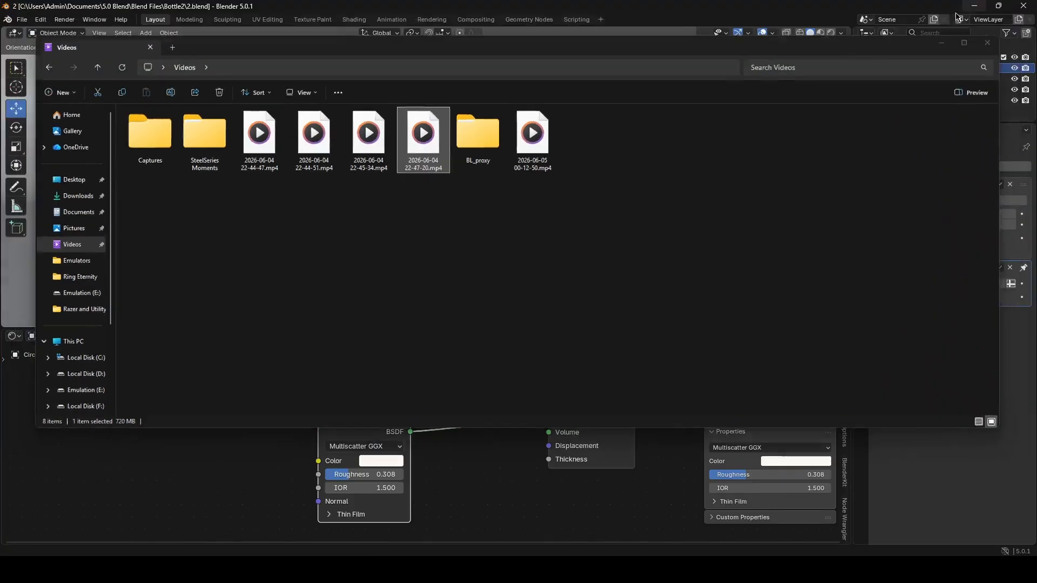
# - Import "Your paragraph text (1)-Photoroom.png" from the Downloads folder as a mesh plane
pyautogui.hotkey('shift', 'a')
pyautogui.click(431, 212)
pyautogui.write('mesq')
pyautogui.press('Down')
pyautogui.press('Return')
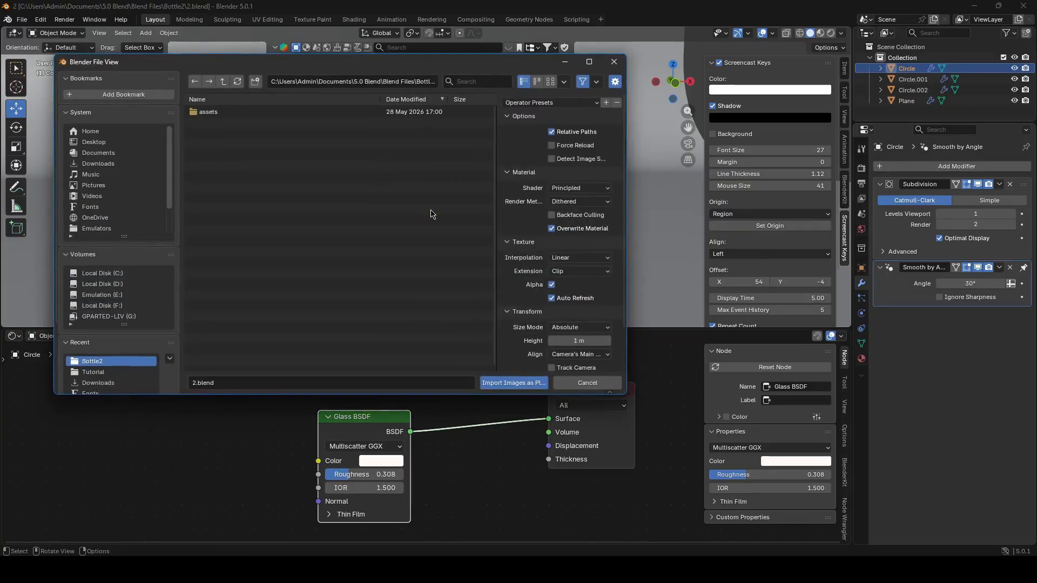
pyautogui.click(92, 165)
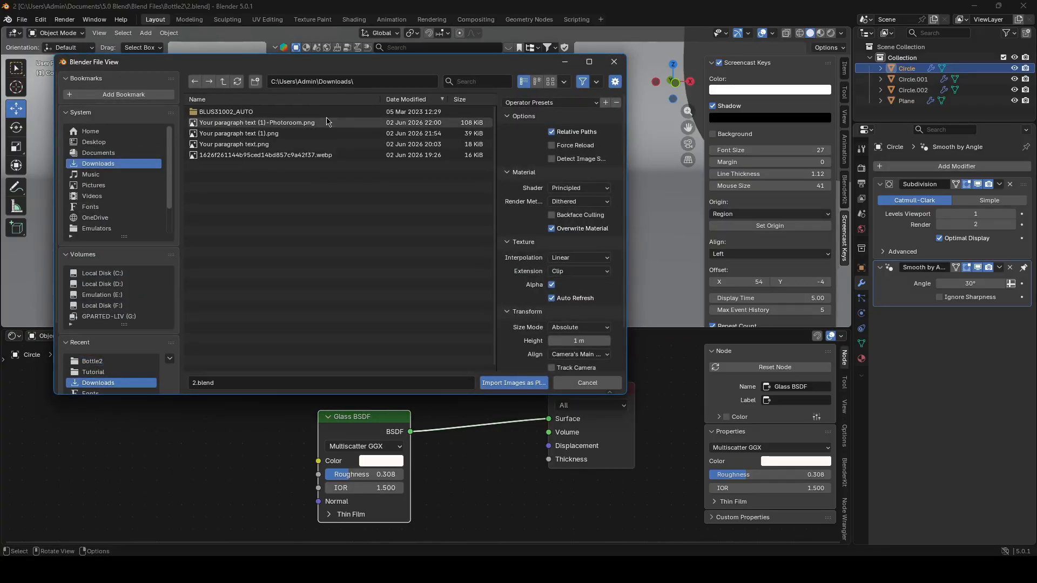
pyautogui.doubleClick(327, 122)
# - Move the imported Photoroom image plane about -1.807 m along Y, beside the bottle, and delete it
pyautogui.scroll(4, 422, 178)
pyautogui.moveTo(448, 227); pyautogui.dragTo(545, 252, button='middle')
pyautogui.scroll(-5, 542, 250)
pyautogui.press('g')
pyautogui.press('x')
pyautogui.press('y')
pyautogui.click(576, 253)
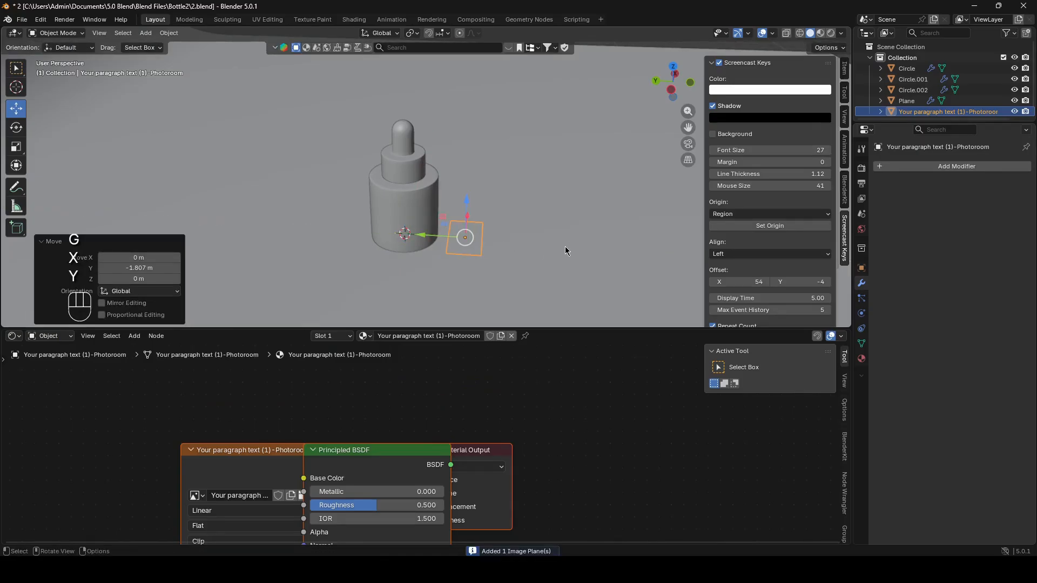
pyautogui.press('Delete')
# - Import "Your paragraph text (1).png" from the Downloads folder as a mesh plane
pyautogui.hotkey('shift', 'a')
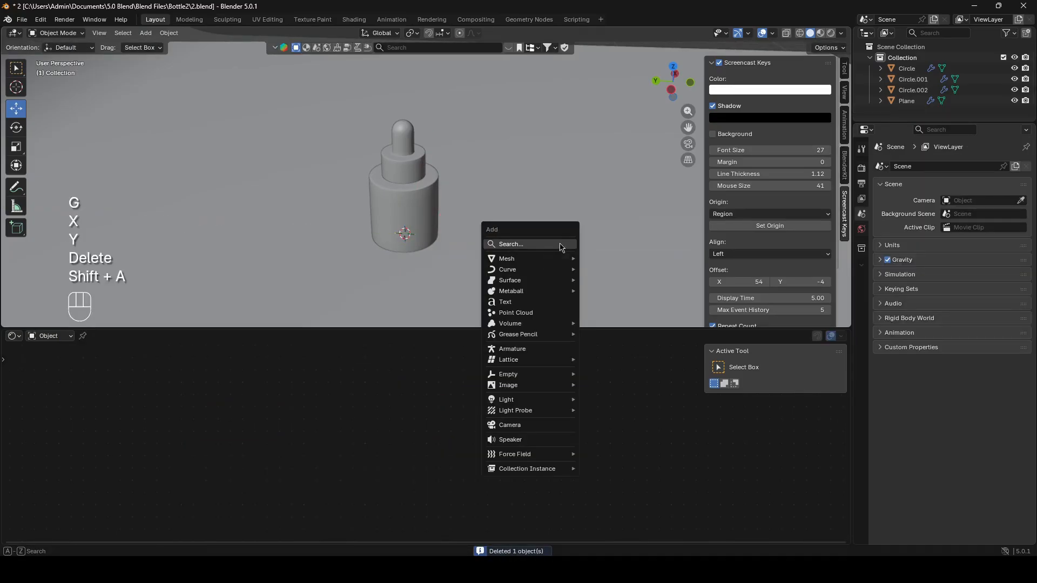
pyautogui.click(560, 244)
pyautogui.write('mesg')
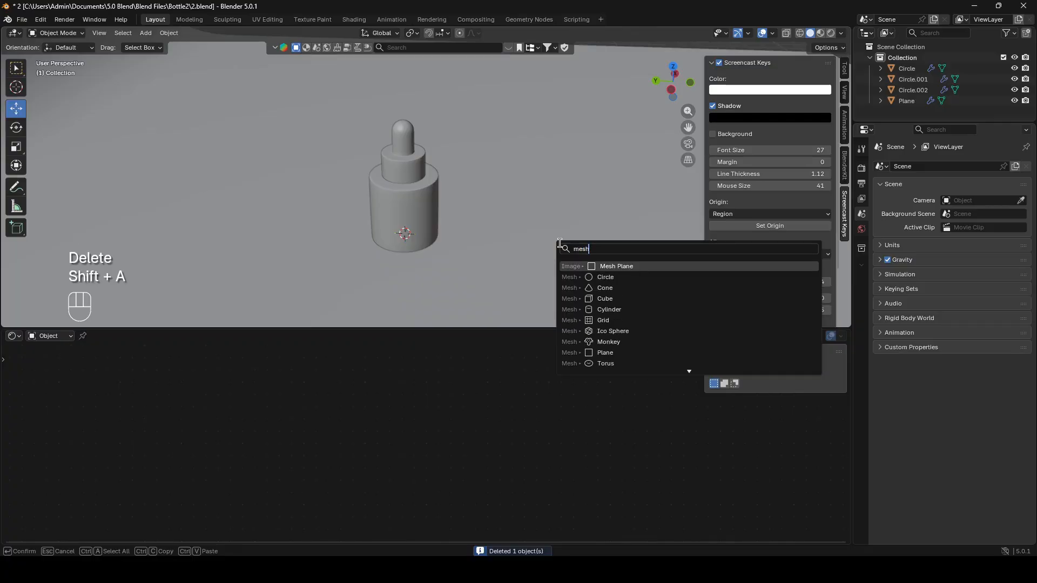
pyautogui.press('Return')
pyautogui.doubleClick(308, 135)
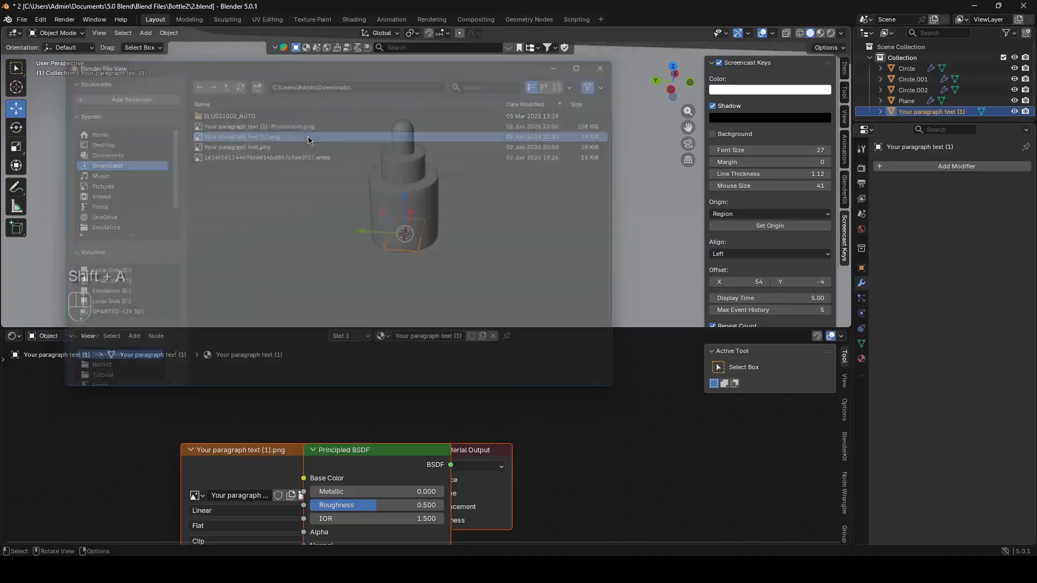
# - Move the image plane along Y beside the bottle and raise it along Z, using Material Preview shading
pyautogui.press('g')
pyautogui.press('x')
pyautogui.press('y')
pyautogui.click(789, 38)
pyautogui.click(819, 33)
pyautogui.press('g')
pyautogui.press('z')
pyautogui.click(532, 235)
# - Rotate the image plane -90° about the global X axis to stand it upright with readable text
pyautogui.scroll(3, 532, 234)
pyautogui.press('r')
pyautogui.press('x')
pyautogui.click(649, 285)
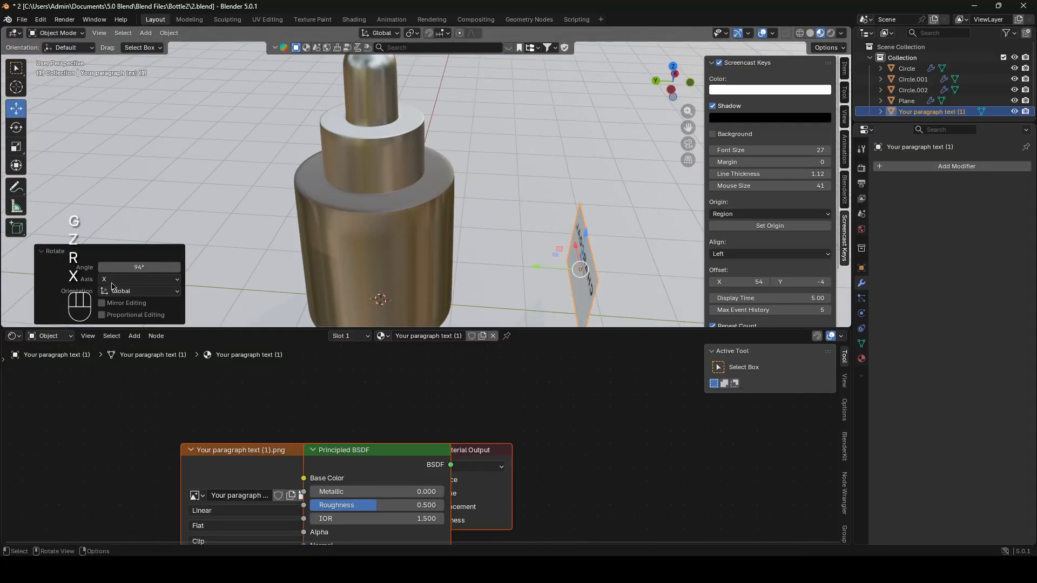
pyautogui.click(117, 267)
pyautogui.write('90')
pyautogui.press('Return')
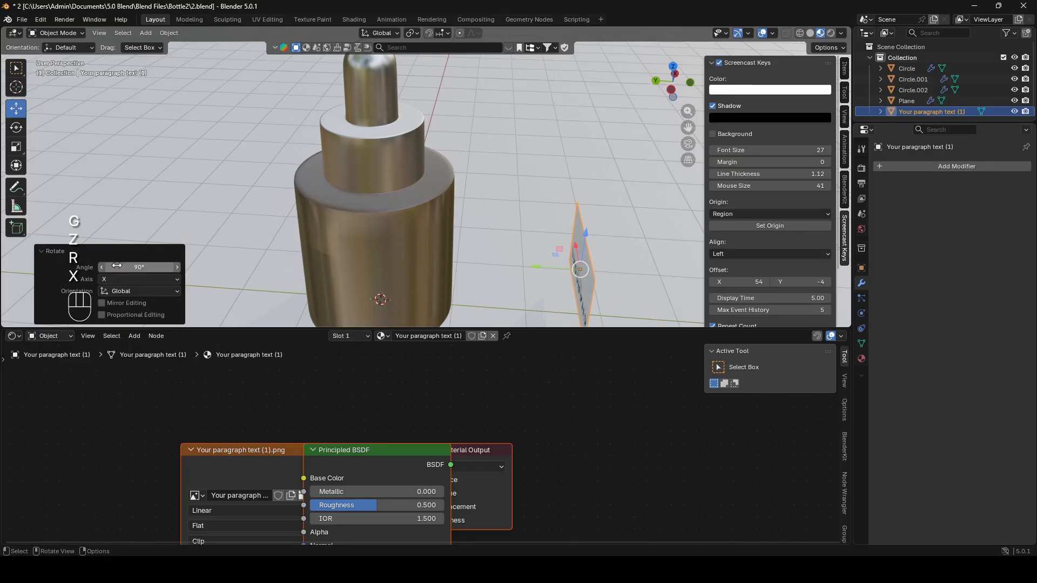
pyautogui.moveTo(409, 273); pyautogui.dragTo(394, 241, button='middle')
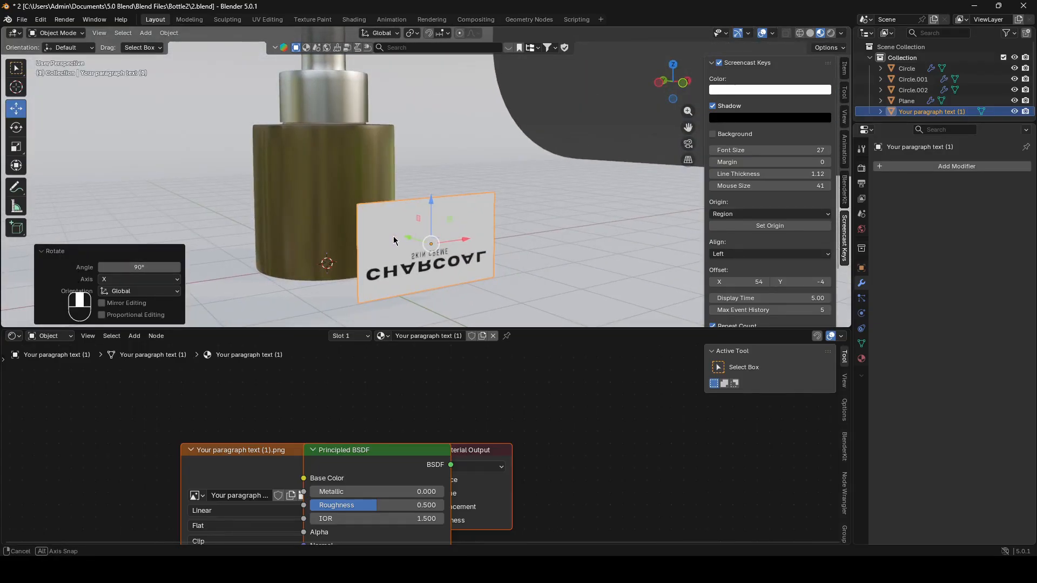
pyautogui.click(152, 268)
pyautogui.write('-90')
pyautogui.press('Return')
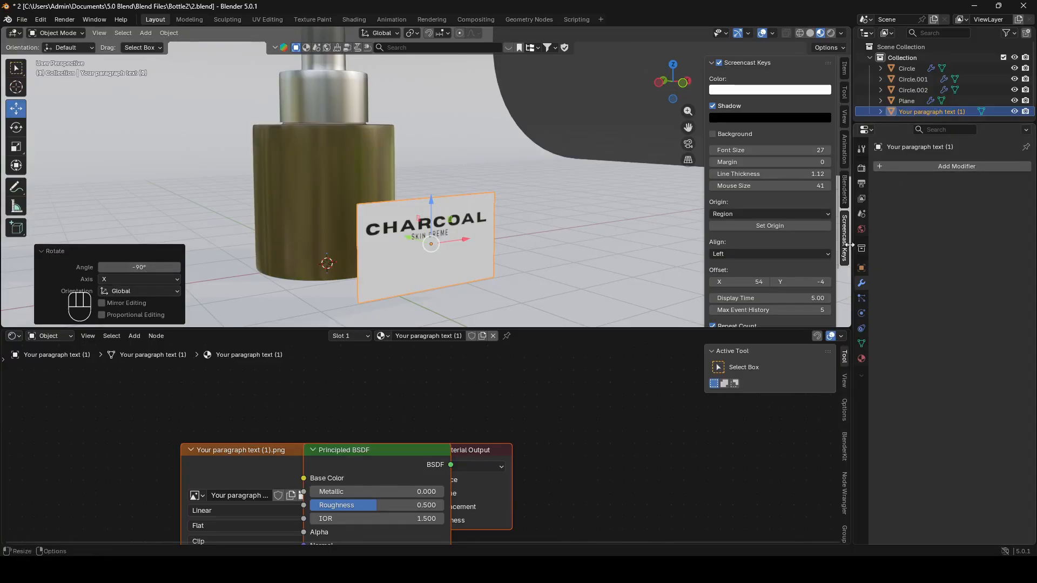
# - Add a Shrinkwrap modifier to the image plane with the bottle body, Circle, as its target
pyautogui.click(905, 167)
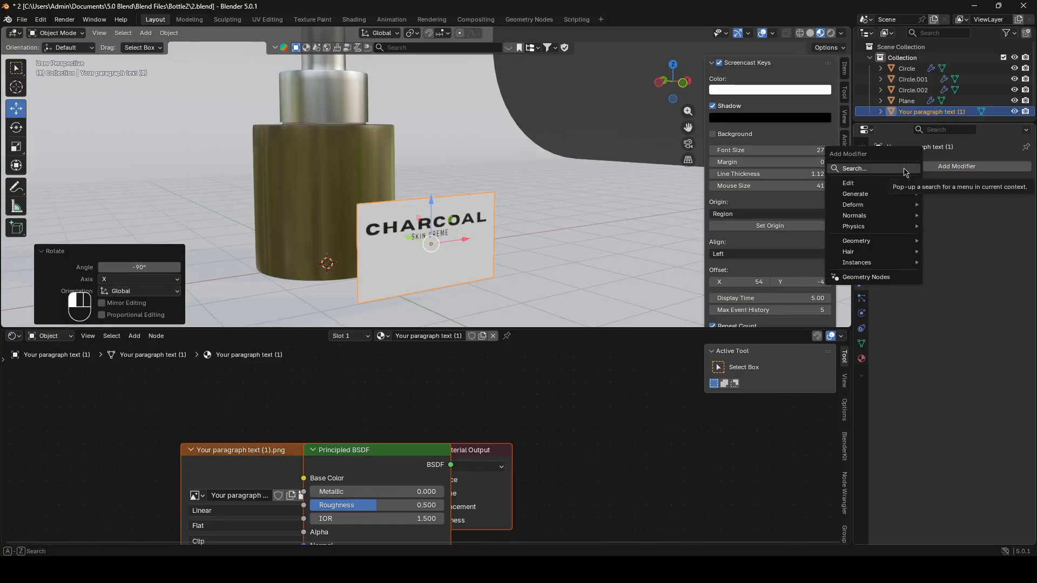
pyautogui.write('shrink')
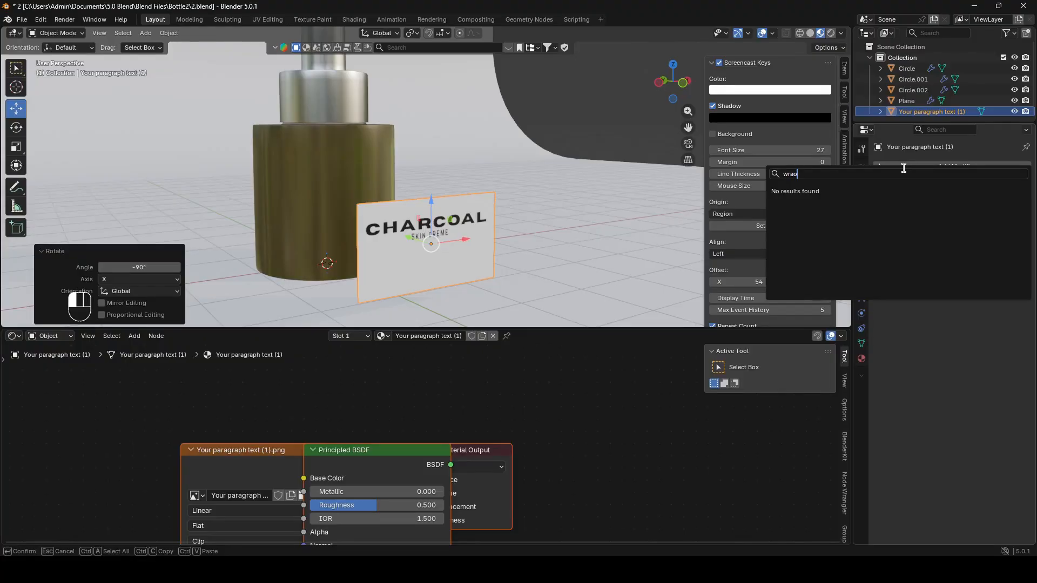
pyautogui.press('Return')
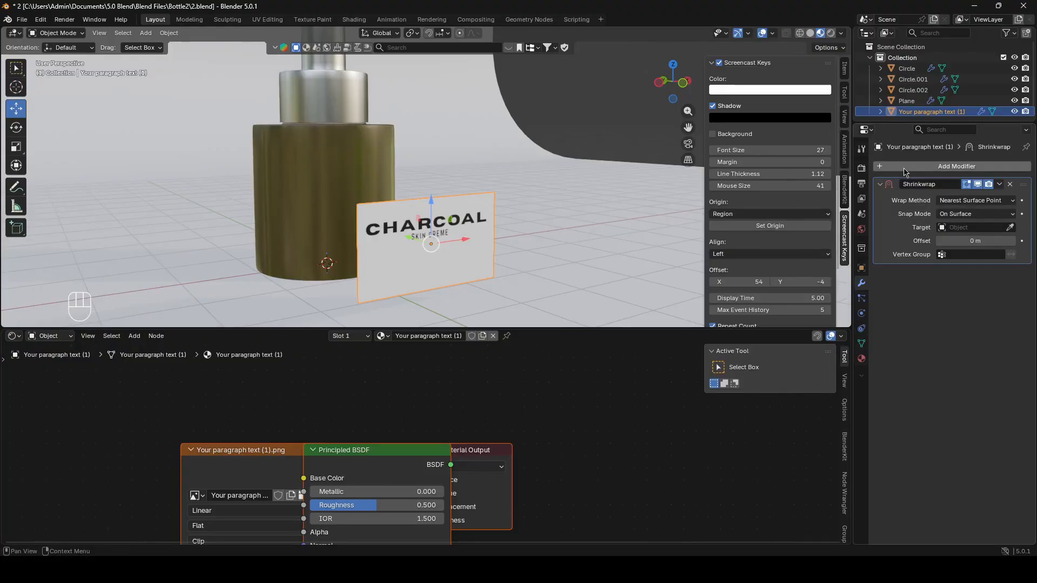
pyautogui.click(999, 227)
pyautogui.click(923, 245)
# - Raise the wrapped label about 0.618 m along Z on the bottle body
pyautogui.press('g')
pyautogui.press('z')
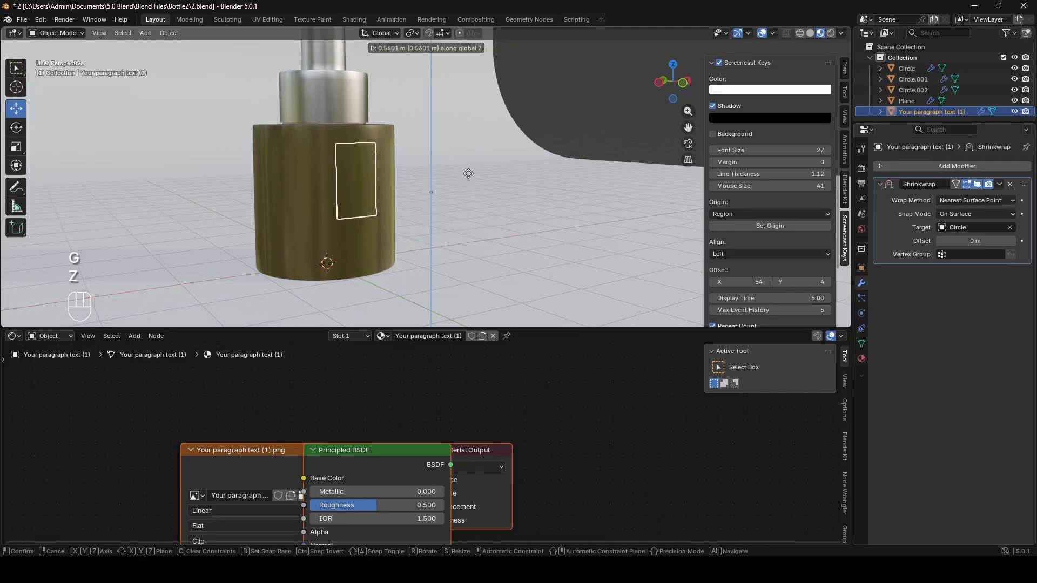
pyautogui.click(508, 167)
# - Add a Solidify modifier to the label and set its thickness to -0.06 m
pyautogui.click(967, 167)
pyautogui.write('sol')
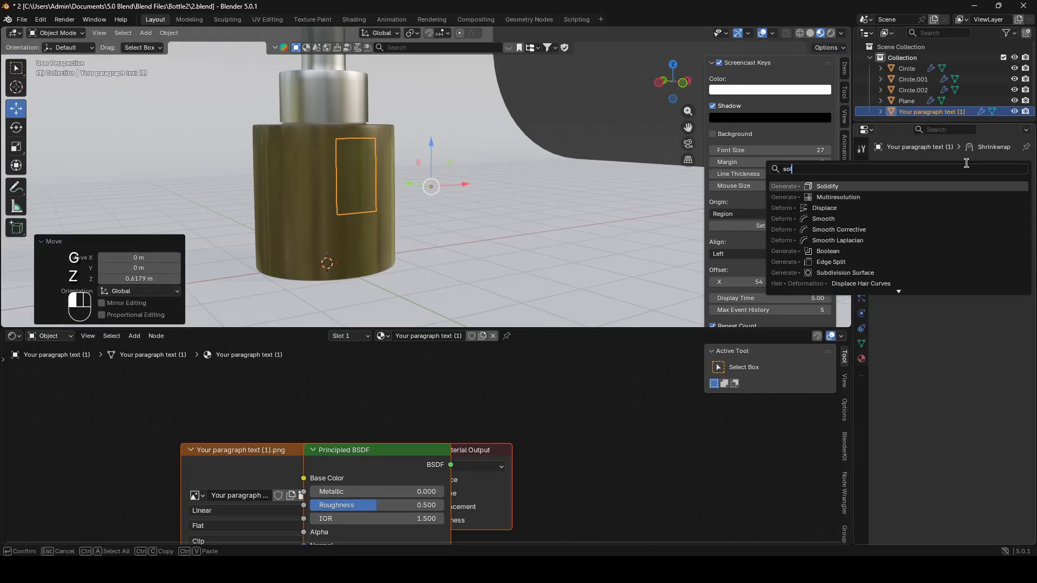
pyautogui.press('Return')
pyautogui.moveTo(970, 302); pyautogui.dragTo(961, 301)
# - Edge-slide the label plane's lower edge upward in Edit Mode to shorten the label below the text
pyautogui.press('Tab')
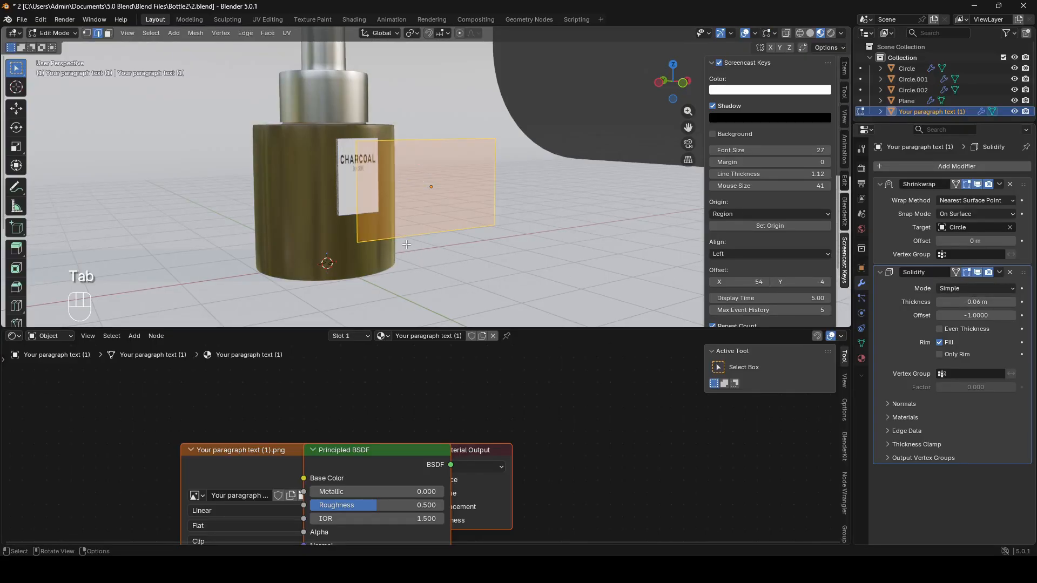
pyautogui.moveTo(406, 244); pyautogui.dragTo(375, 230, button='middle')
pyautogui.click(373, 226)
pyautogui.press('g')
pyautogui.press('g')
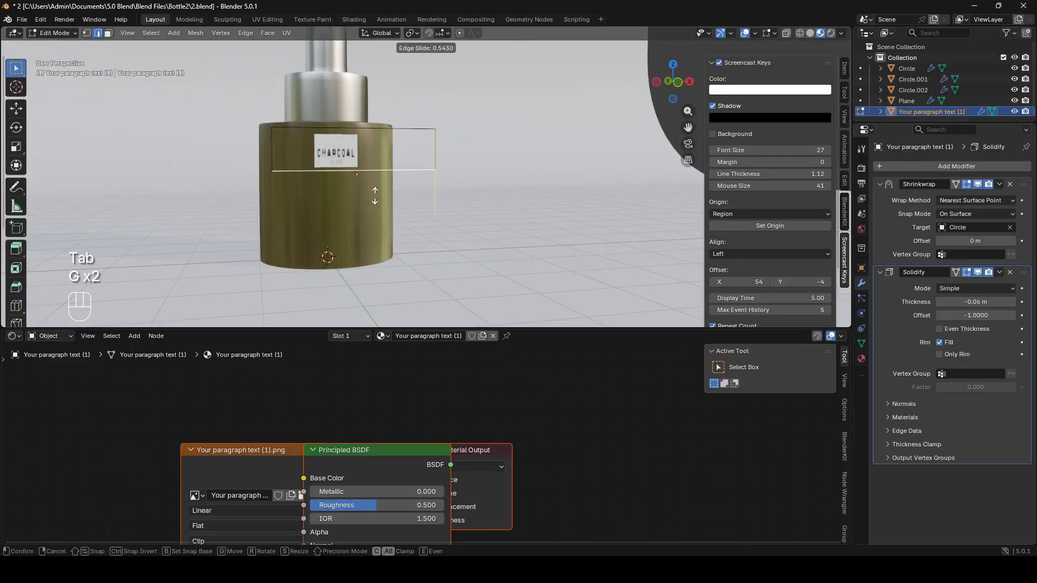
pyautogui.click(377, 198)
pyautogui.press('Tab')
# - Subdivide the entire label mesh repeatedly into a fine grid in Edit Mode
pyautogui.press('Tab')
pyautogui.press('a')
pyautogui.rightClick(362, 216)
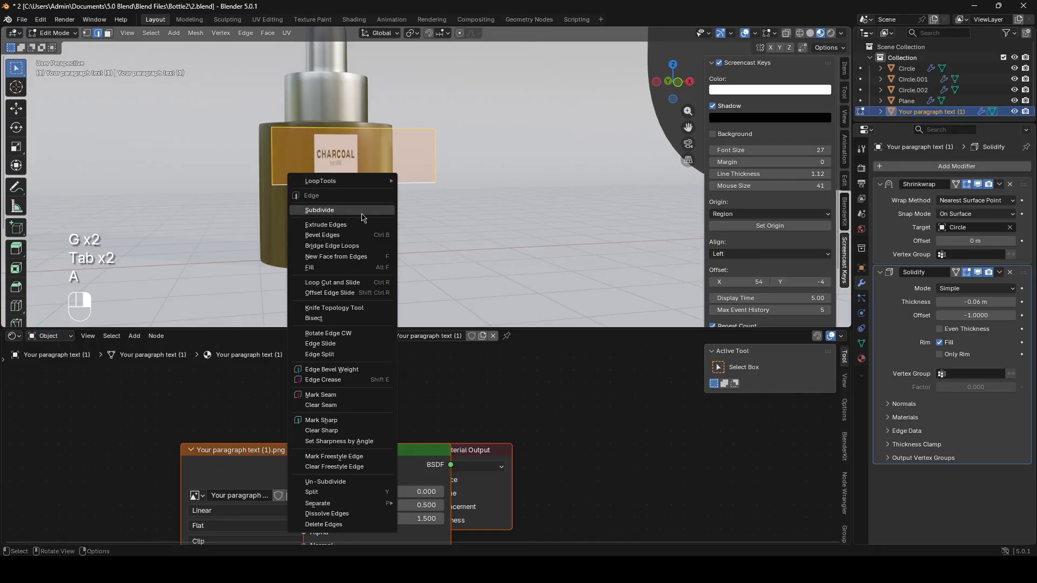
pyautogui.click(362, 210)
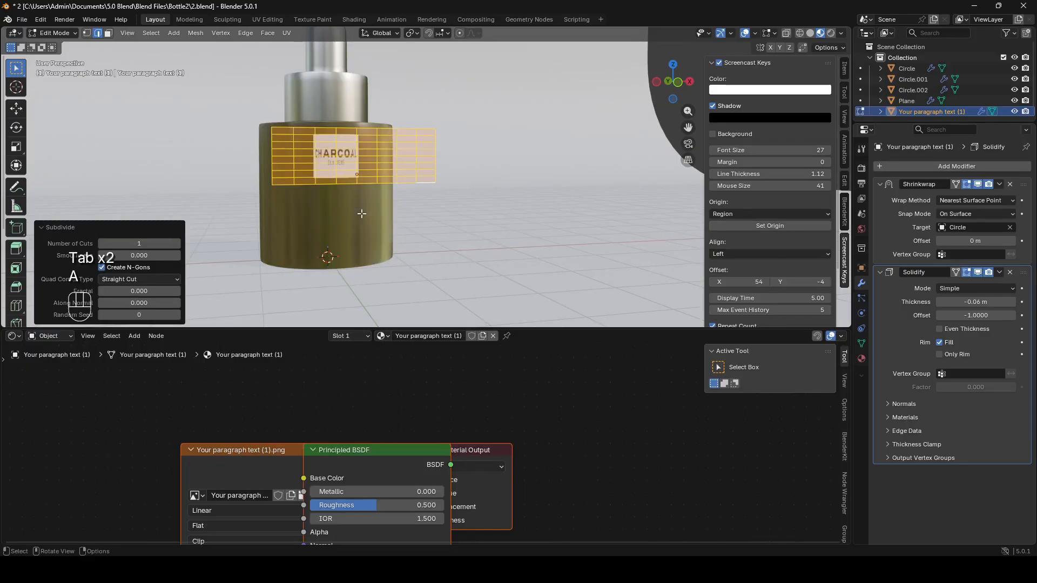
# - Scale the label by about 1.339 along X in Object Mode and add a Subdivision modifier with viewport level 2
pyautogui.press('Tab')
pyautogui.press('s')
pyautogui.press('x')
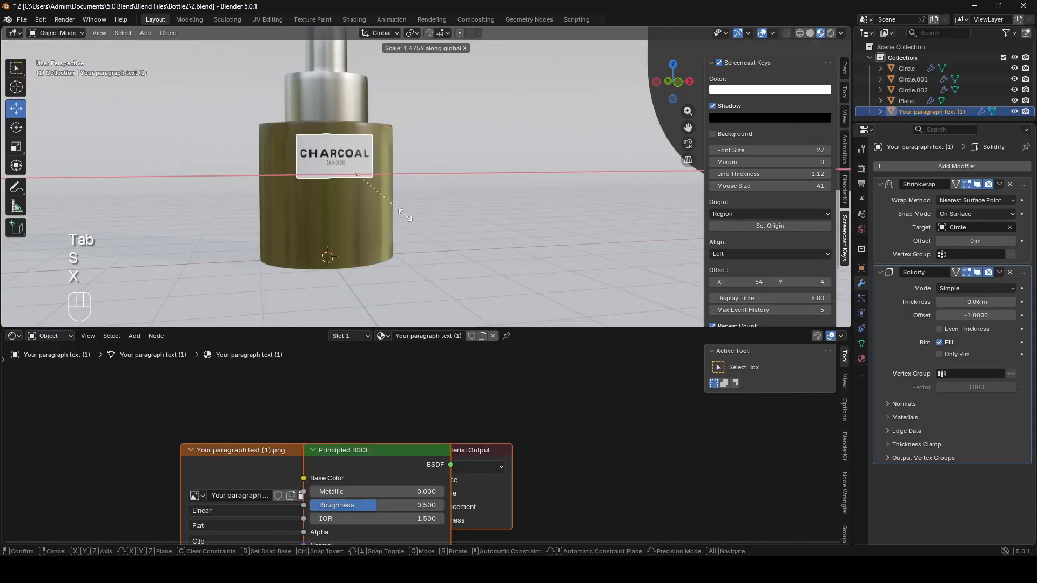
pyautogui.click(398, 214)
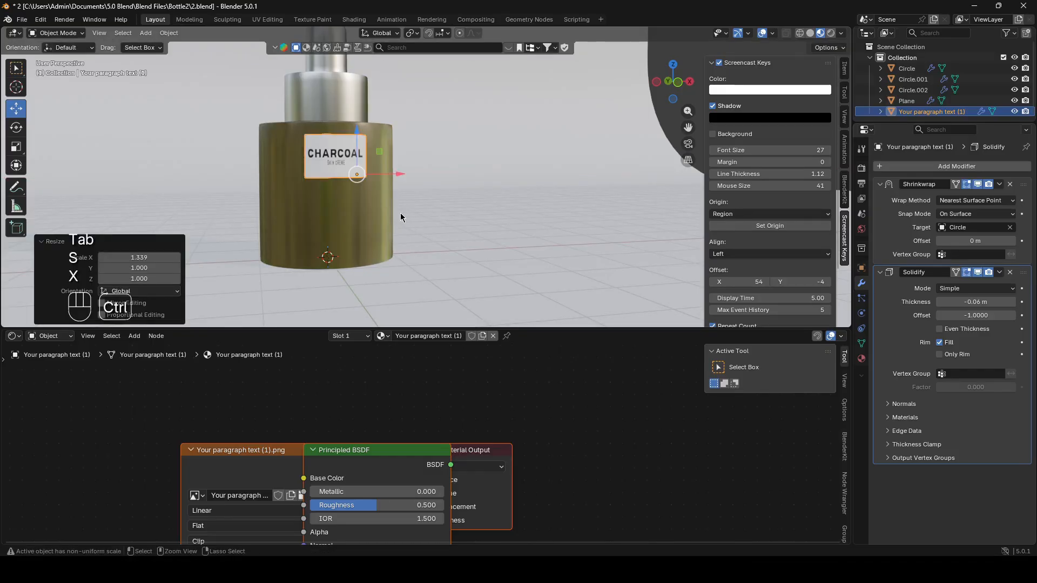
pyautogui.hotkey('ctrl', '1')
pyautogui.scroll(4, 404, 286)
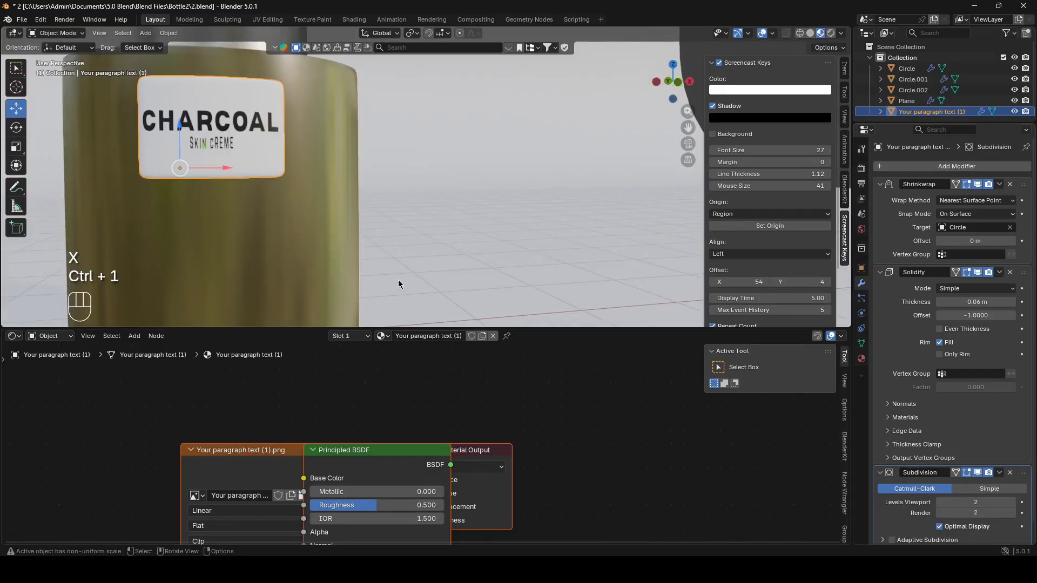
# - Reposition the label along Z and scale it by about 1.1 along X and 0.783 along Z
pyautogui.press('g')
pyautogui.press('z')
pyautogui.click(376, 193)
pyautogui.press('s')
pyautogui.press('x')
pyautogui.click(398, 194)
pyautogui.moveTo(398, 195); pyautogui.dragTo(452, 206, button='middle')
pyautogui.press('s')
pyautogui.press('z')
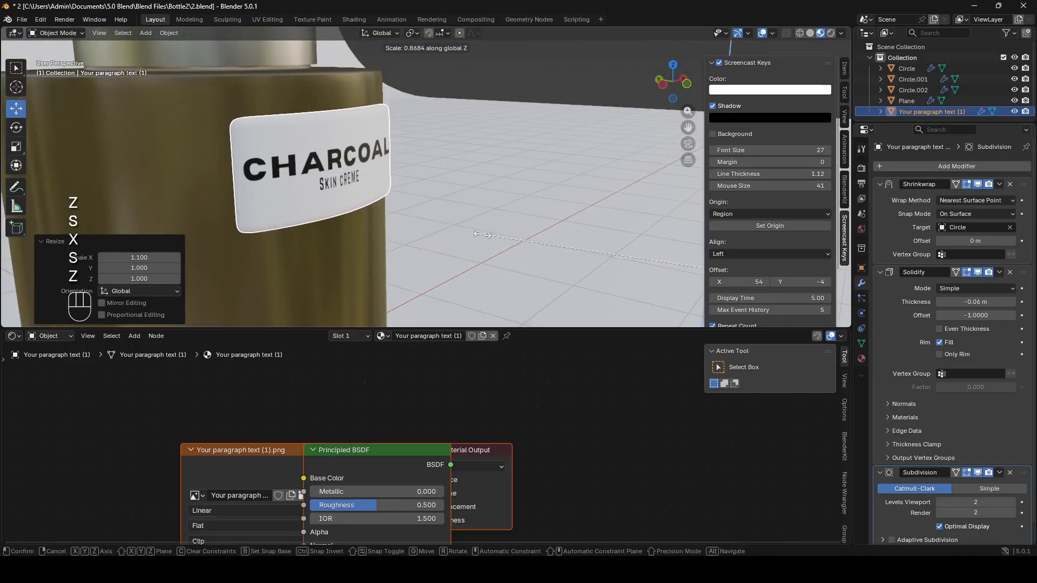
pyautogui.click(502, 247)
pyautogui.moveTo(502, 247); pyautogui.dragTo(422, 215, button='middle')
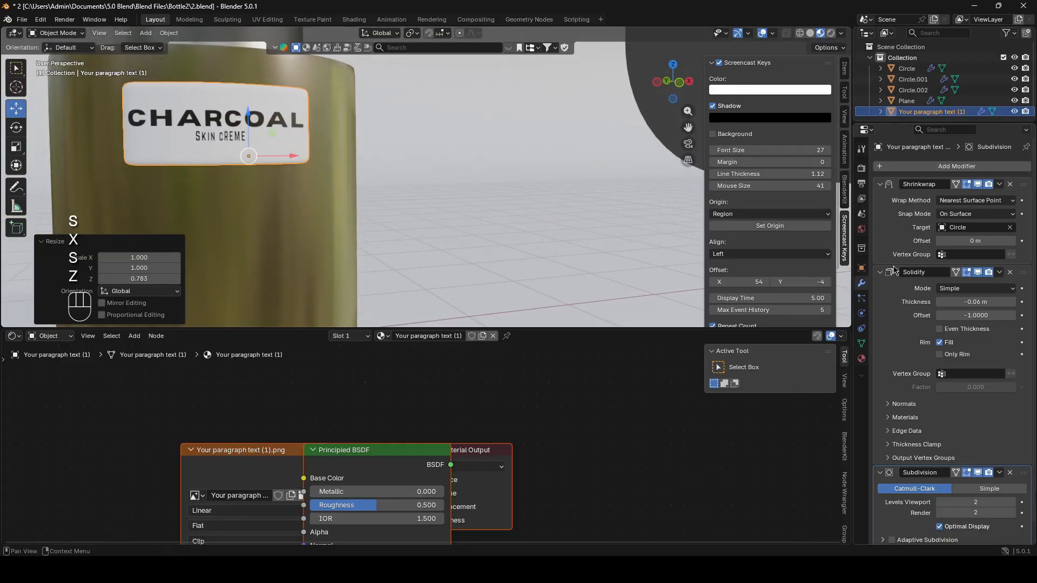
# - Thin the label by setting its Solidify thickness to -0.014 m
pyautogui.moveTo(671, 236); pyautogui.dragTo(718, 244, button='middle')
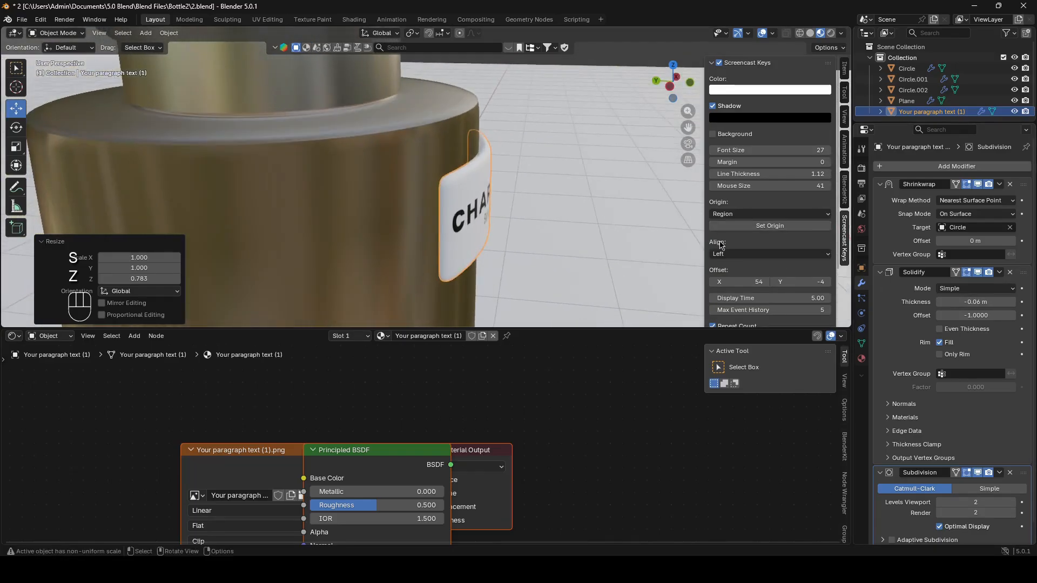
pyautogui.scroll(4, 697, 203)
pyautogui.keyDown('shift'); pyautogui.moveTo(974, 302); pyautogui.dragTo(993, 302); pyautogui.keyUp('shift')
pyautogui.scroll(-6, 645, 239)
pyautogui.moveTo(645, 239); pyautogui.dragTo(598, 232, button='middle')
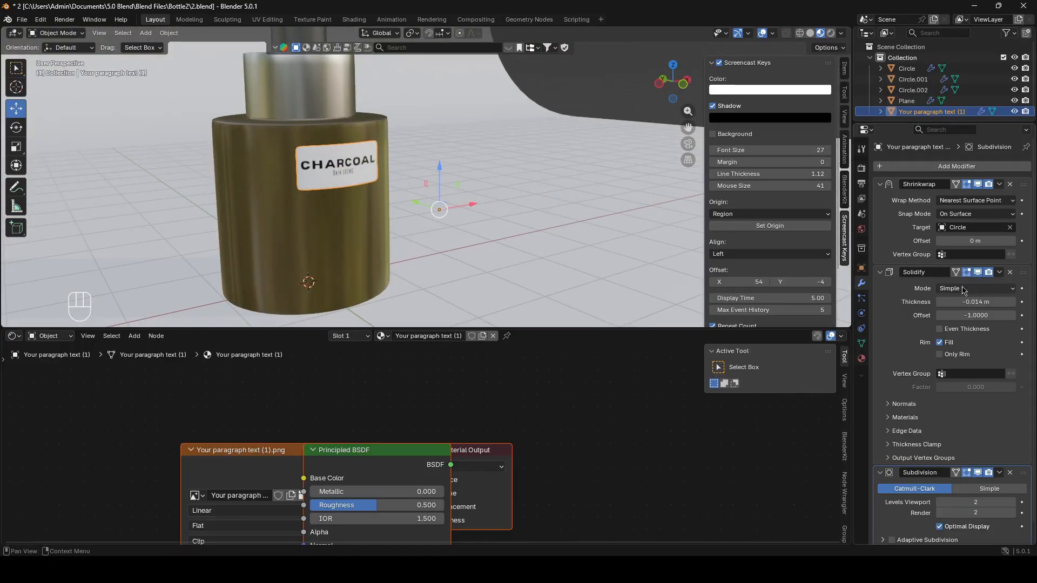
# - Apply Shade Auto Smooth to the label, select the backdrop plane and save the file
pyautogui.rightClick(419, 180)
pyautogui.click(419, 179)
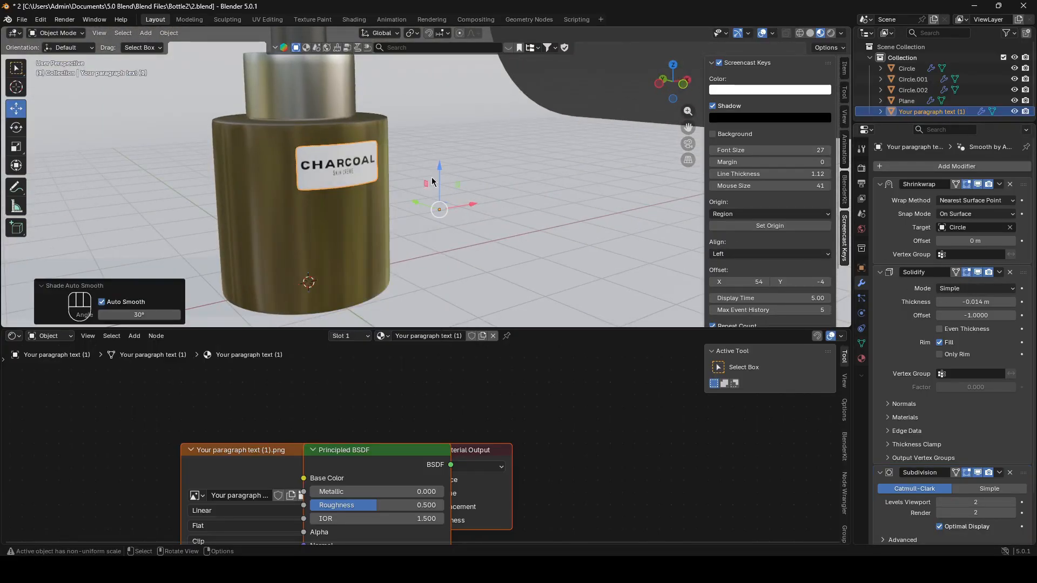
pyautogui.scroll(-7, 475, 178)
pyautogui.click(523, 169)
pyautogui.moveTo(522, 169); pyautogui.dragTo(491, 190, button='middle')
pyautogui.hotkey('ctrl', 's')
# - Set the roughness of the label's Principled BSDF to about 0.241 and save the file
pyautogui.scroll(5, 491, 190)
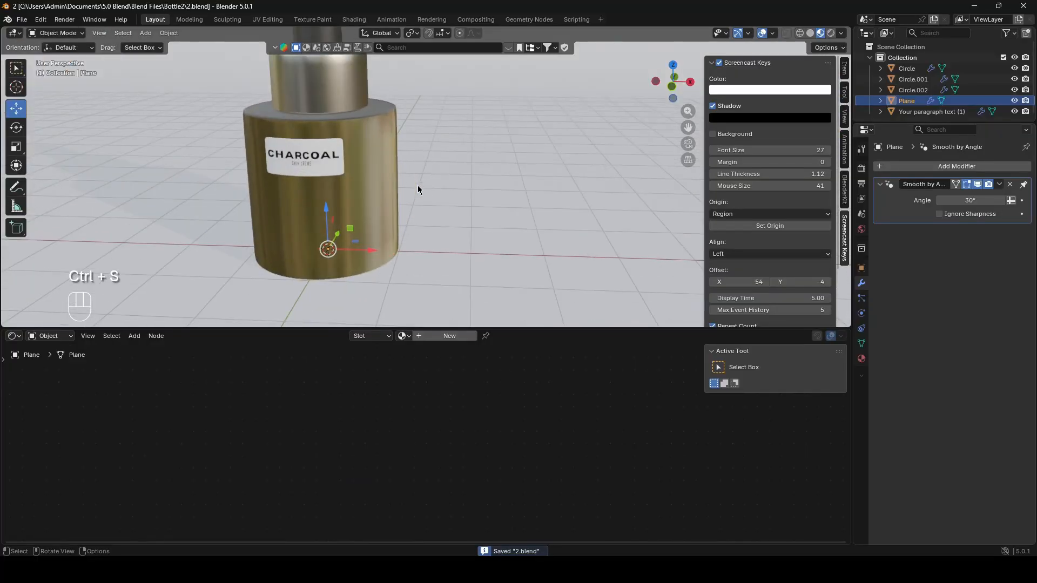
pyautogui.click(313, 185)
pyautogui.scroll(-1, 458, 421)
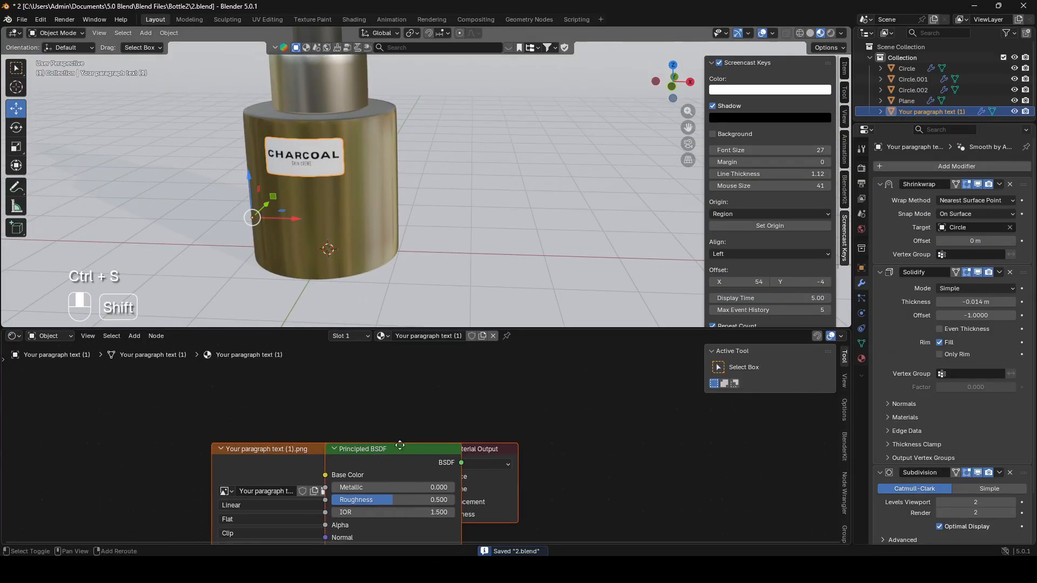
pyautogui.keyDown('shift'); pyautogui.moveTo(400, 437); pyautogui.dragTo(517, 356, button='middle'); pyautogui.keyUp('shift')
pyautogui.moveTo(424, 370); pyautogui.dragTo(392, 365)
pyautogui.moveTo(542, 383); pyautogui.dragTo(622, 380)
pyautogui.moveTo(495, 418); pyautogui.dragTo(492, 414)
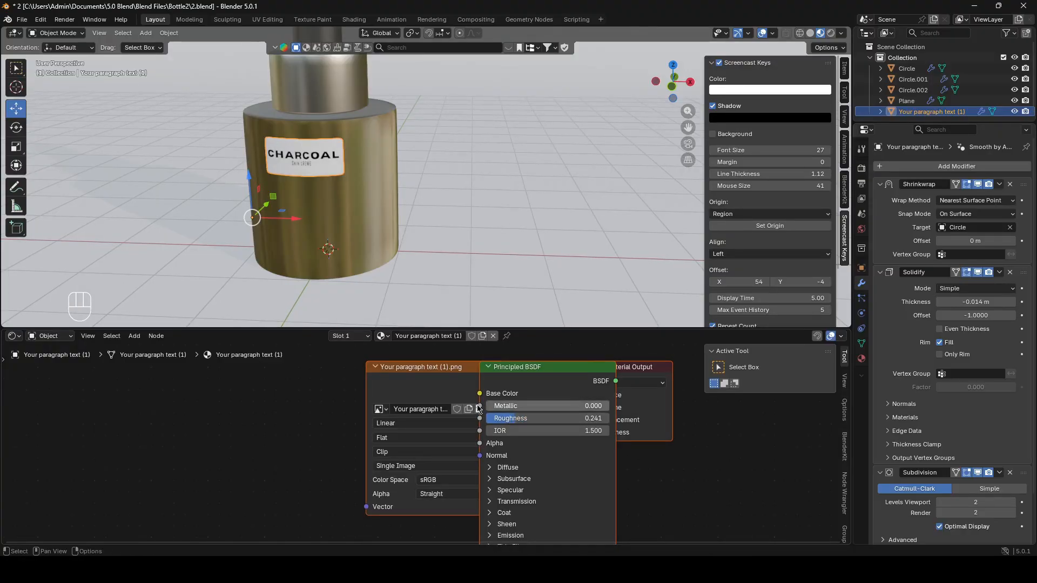
pyautogui.hotkey('ctrl', 's')
# - Create a new material on the backdrop plane and give it a light orange-tan base color
pyautogui.scroll(-5, 455, 250)
pyautogui.moveTo(455, 251); pyautogui.dragTo(473, 218, button='middle')
pyautogui.click(473, 219)
pyautogui.click(451, 335)
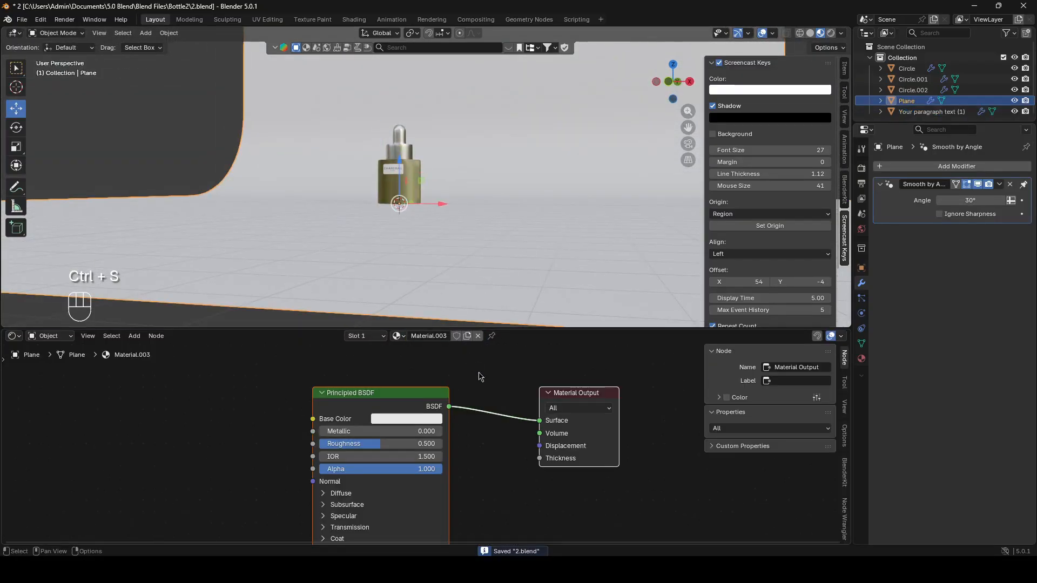
pyautogui.click(408, 419)
pyautogui.moveTo(420, 279); pyautogui.dragTo(413, 277)
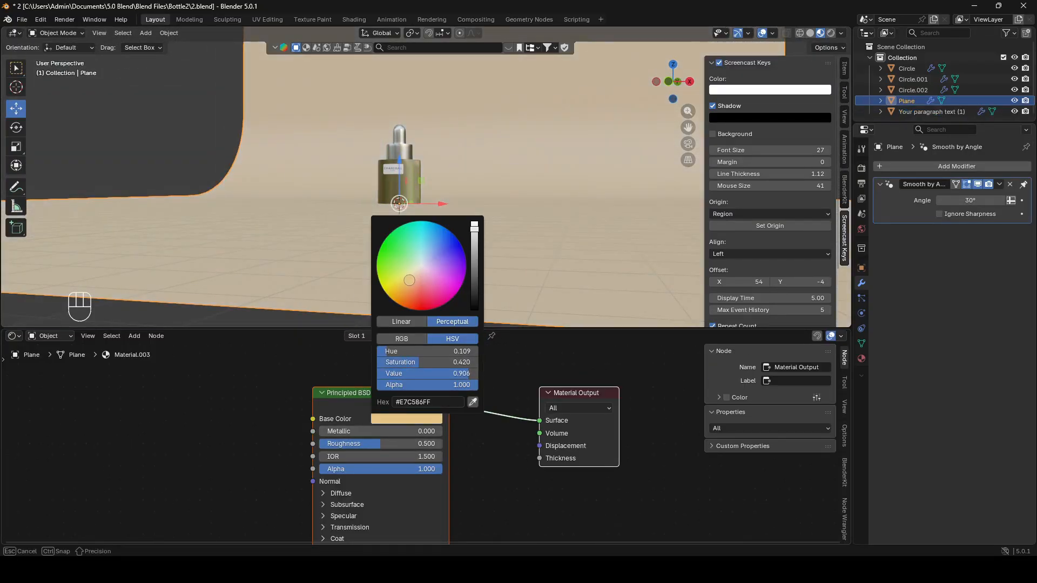
# - Set the backdrop material's metallic value to 1.000 and its roughness to about 0.209
pyautogui.moveTo(373, 431); pyautogui.dragTo(427, 431)
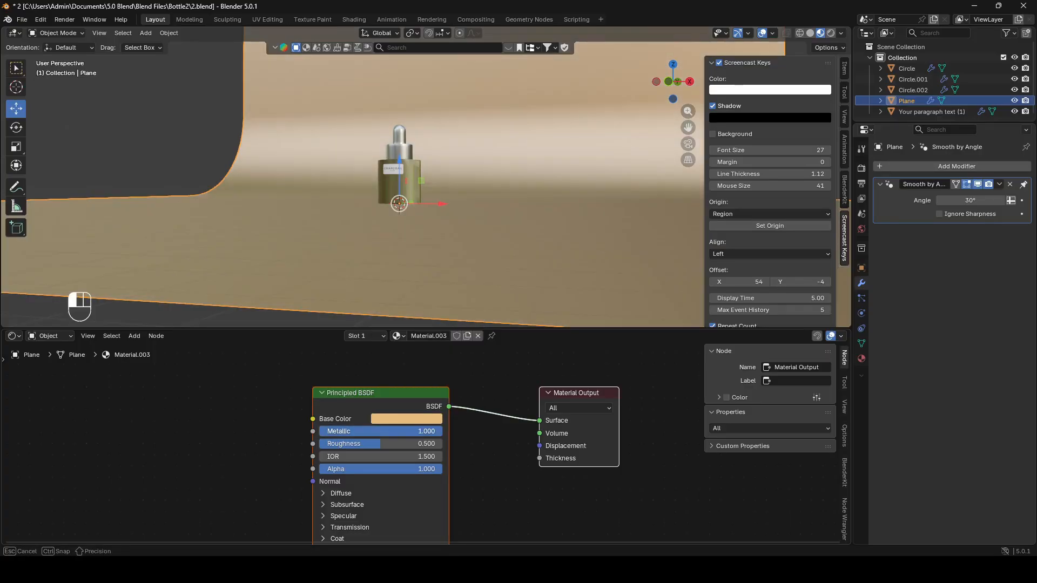
pyautogui.scroll(-4, 478, 246)
pyautogui.moveTo(382, 449); pyautogui.dragTo(345, 444)
# - Add a camera to the scene
pyautogui.moveTo(426, 208); pyautogui.dragTo(432, 246, button='middle')
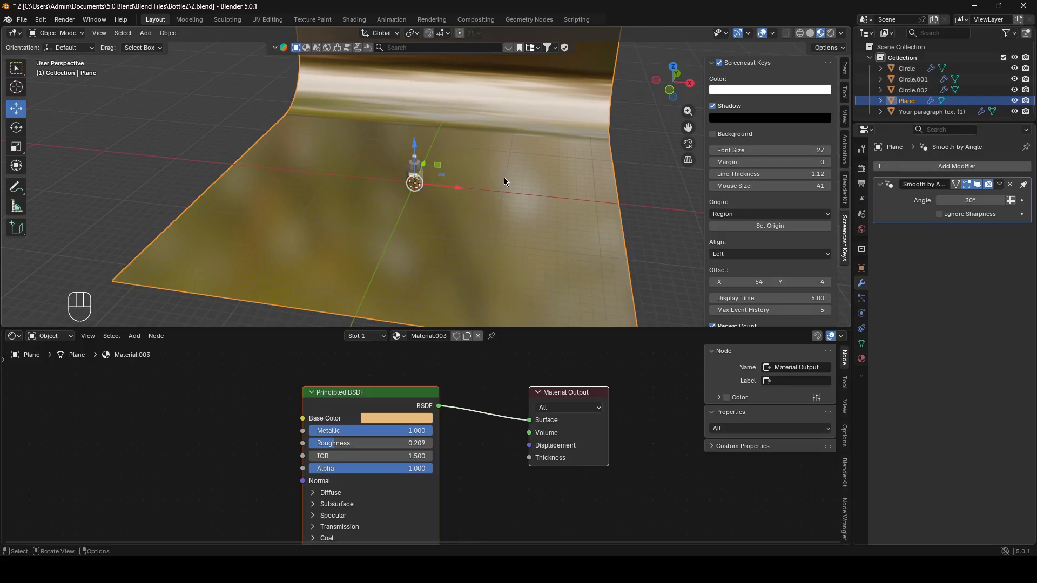
pyautogui.press('KP_0')
pyautogui.hotkey('shift', 'a')
pyautogui.write('cam')
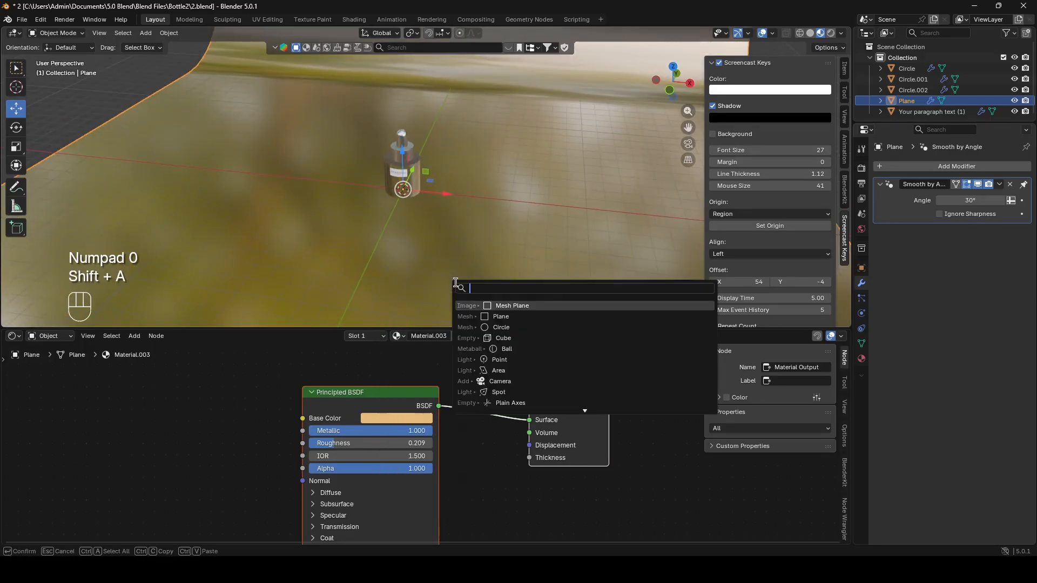
pyautogui.press('Return')
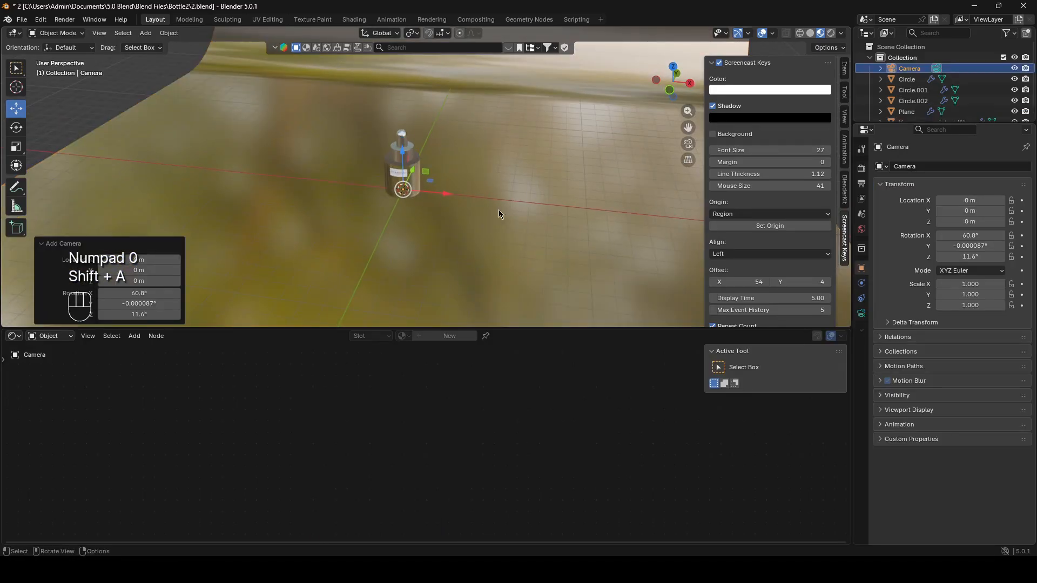
# - Lock the camera to the view and frame the dropper bottle through it in front of the backdrop
pyautogui.press('KP_0')
pyautogui.click(844, 116)
pyautogui.click(781, 211)
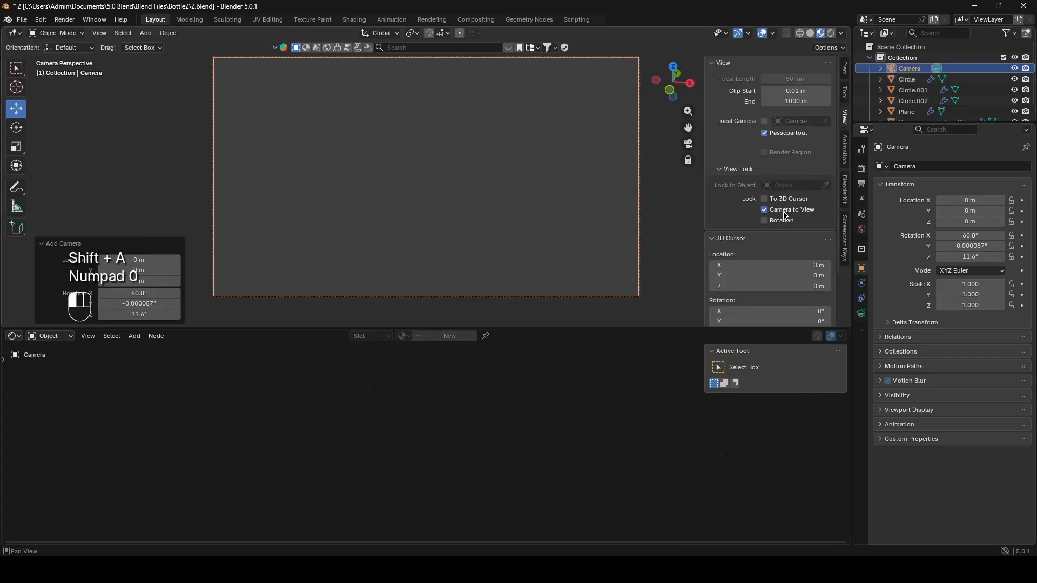
pyautogui.scroll(-8, 423, 186)
pyautogui.moveTo(424, 186); pyautogui.dragTo(466, 207, button='middle')
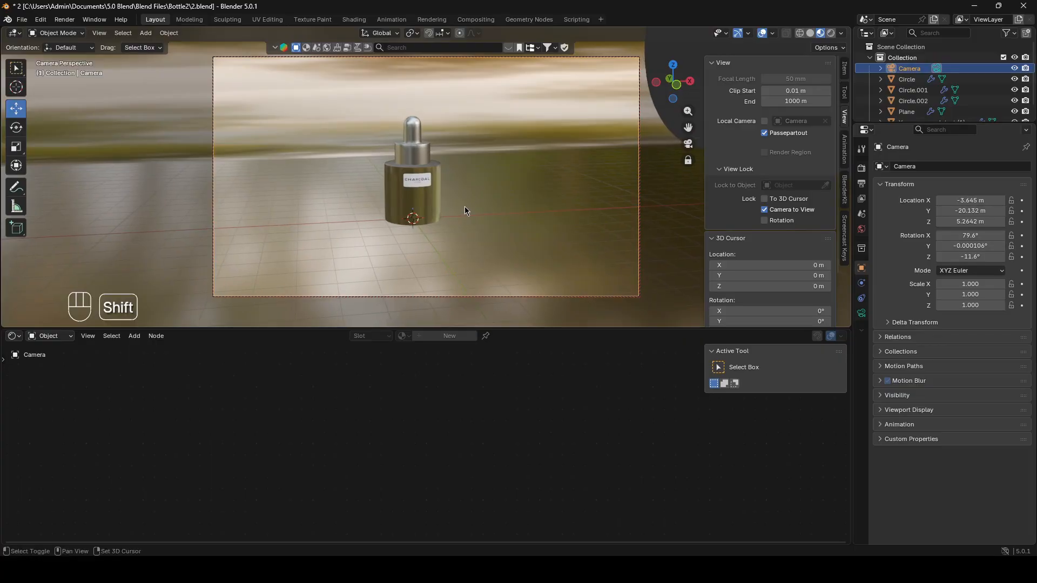
# - Set the camera's focal length to 120 mm and pull the camera back to reframe the bottle
pyautogui.click(861, 313)
pyautogui.click(964, 217)
pyautogui.write('120')
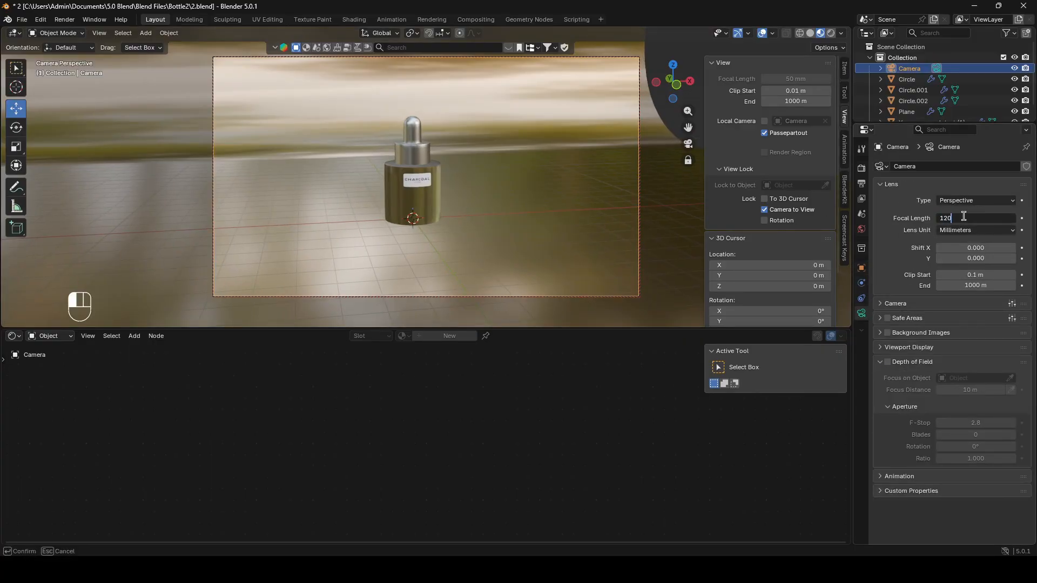
pyautogui.press('Return')
pyautogui.scroll(-5, 542, 233)
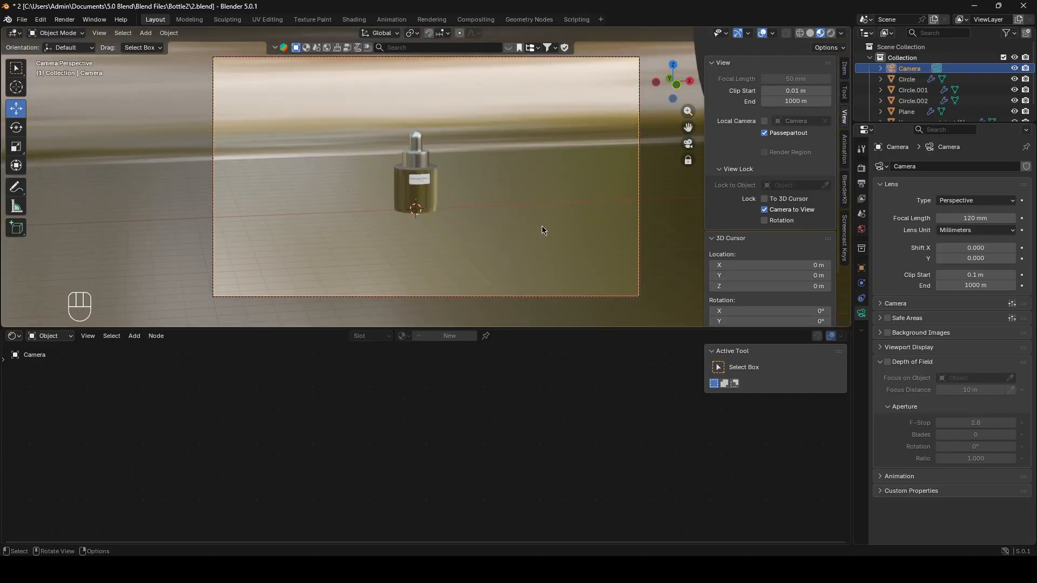
# - Split the 3D viewport into two views, with one in solid shading and the other in rendered shading
pyautogui.press('KP_0')
pyautogui.scroll(-2, 520, 223)
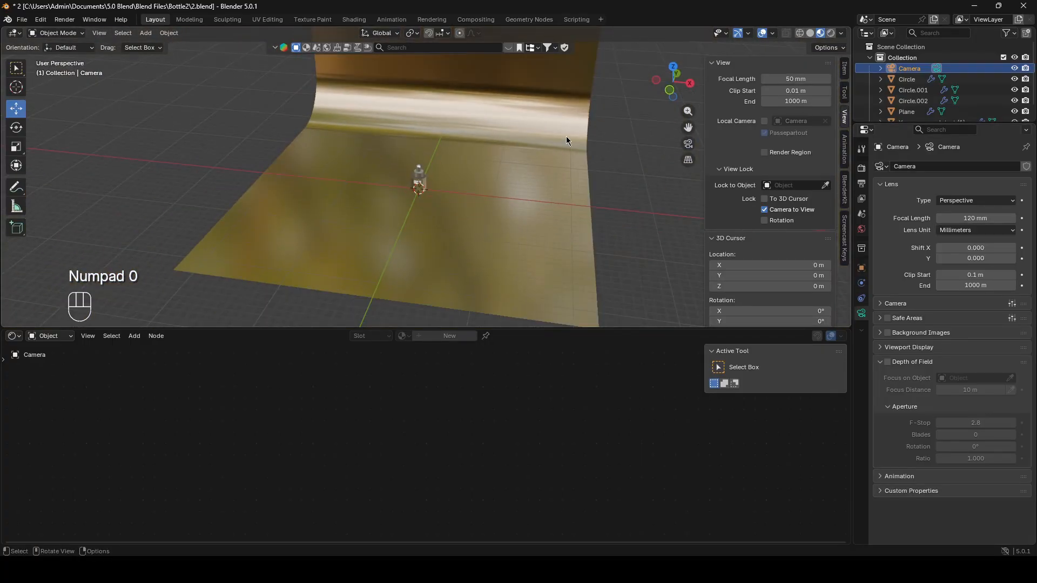
pyautogui.click(830, 33)
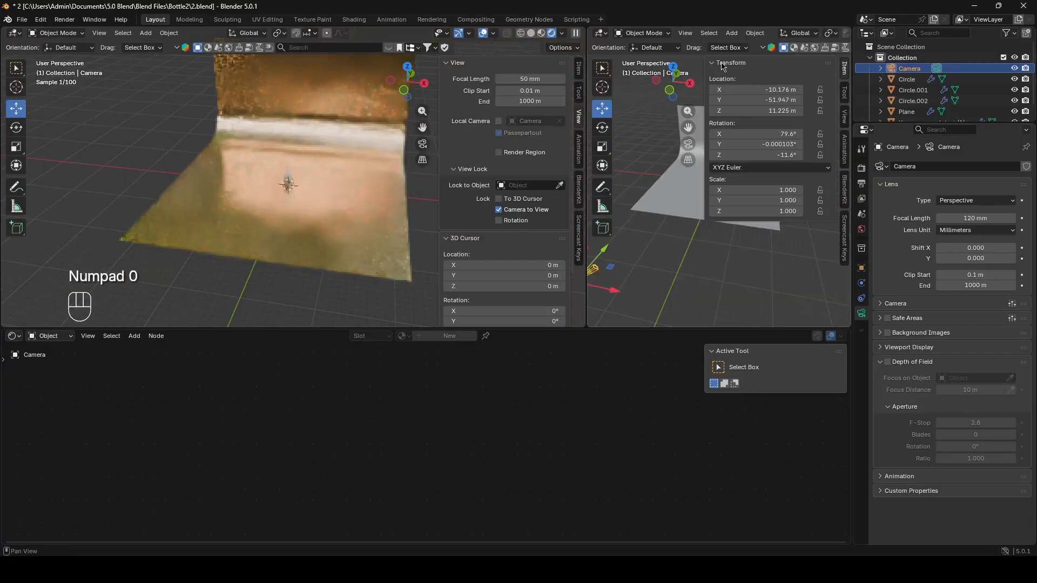
pyautogui.scroll(-5, 756, 47)
pyautogui.scroll(-7, 771, 33)
pyautogui.click(832, 33)
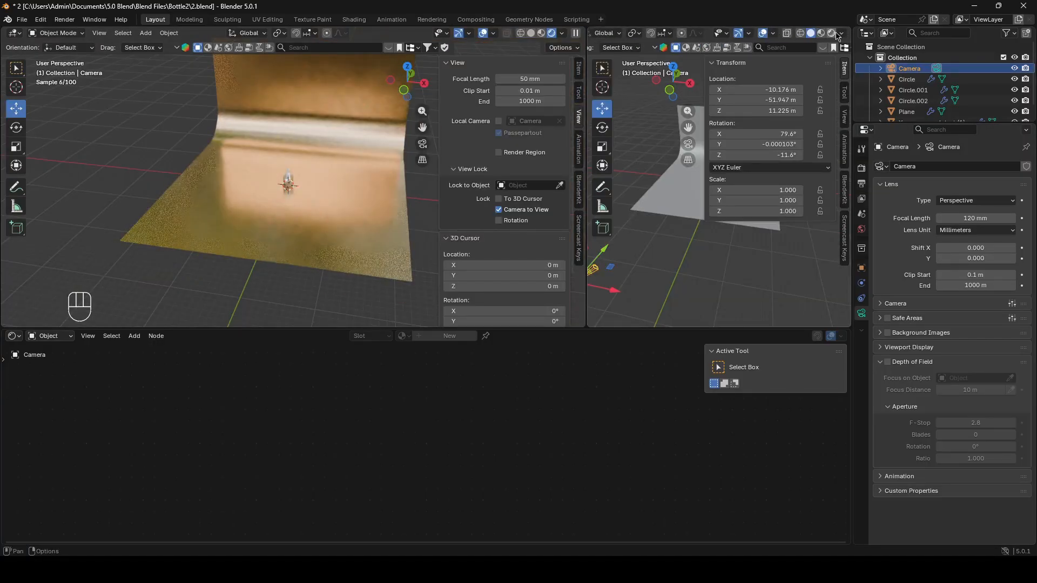
pyautogui.click(532, 34)
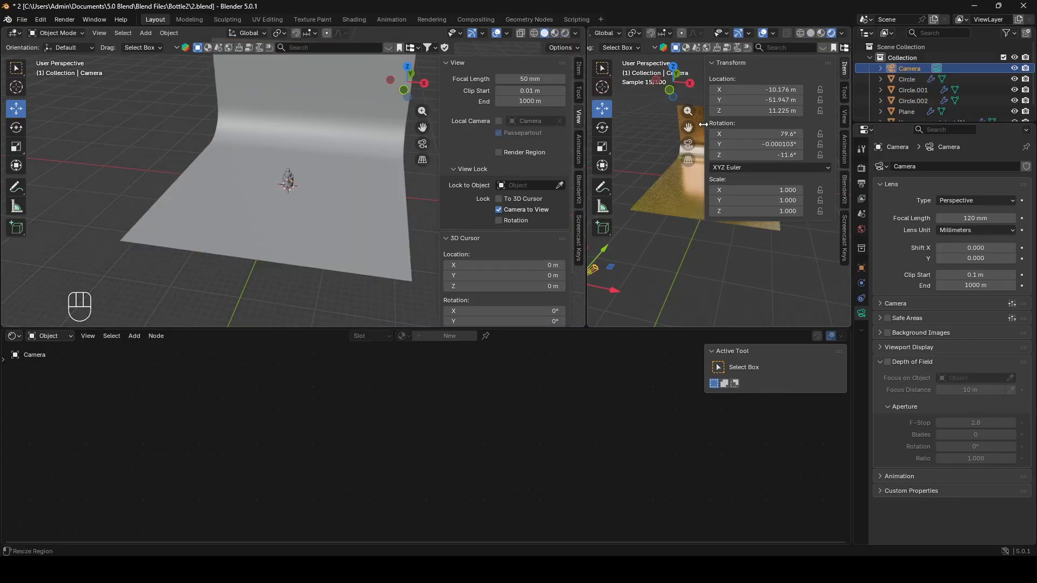
# - Show the camera view in the rendered viewport without its sidebar and bring the camera closer to the bottle
pyautogui.moveTo(704, 129); pyautogui.dragTo(912, 103)
pyautogui.scroll(-6, 742, 43)
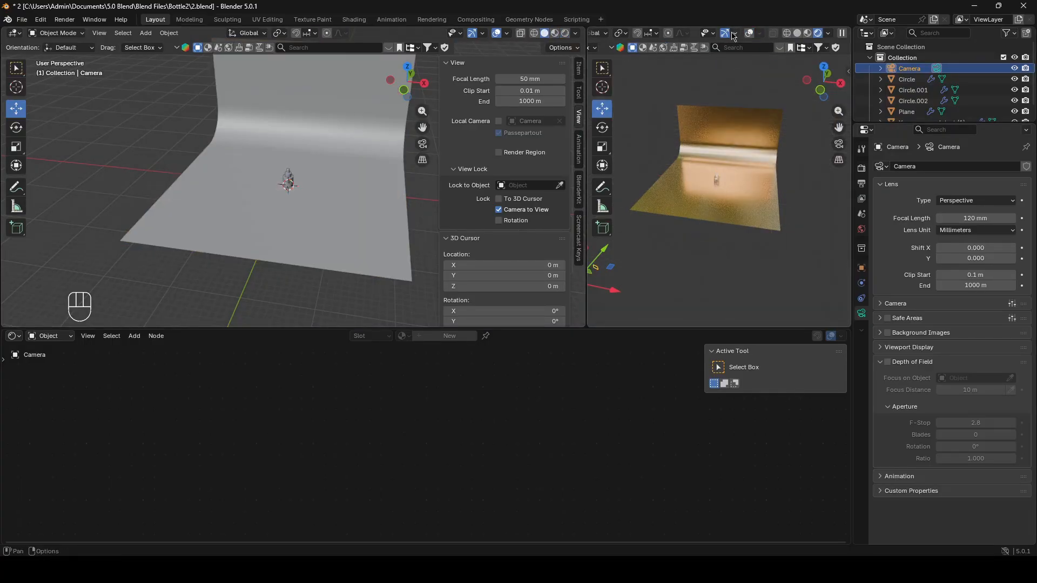
pyautogui.press('KP_0')
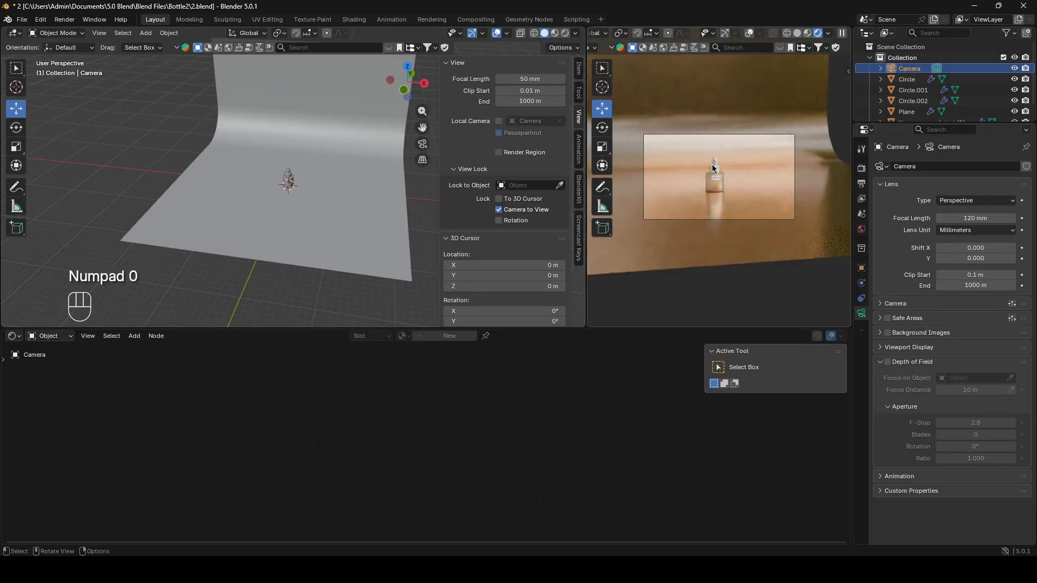
pyautogui.scroll(4, 712, 164)
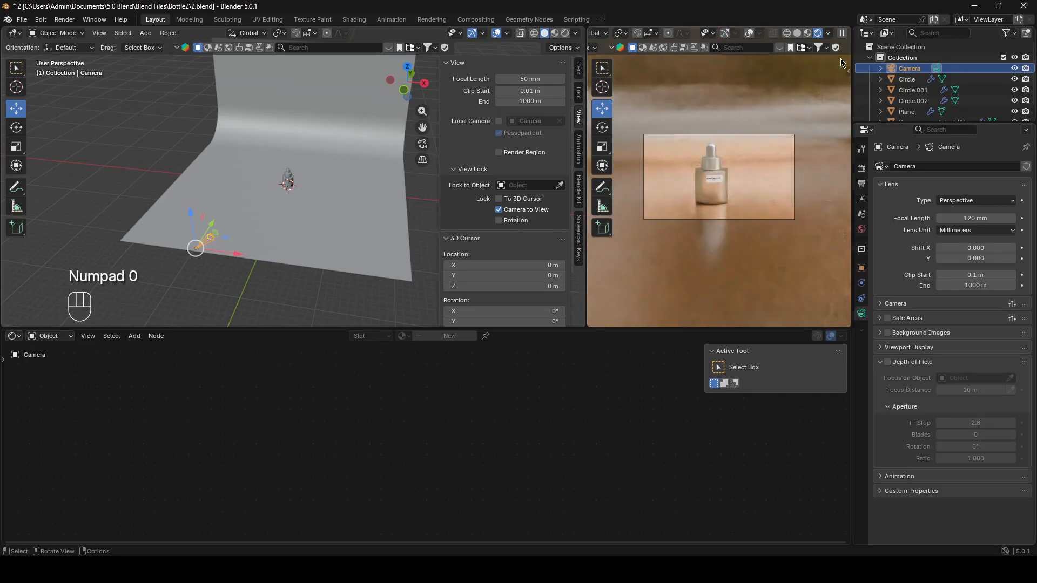
# - Turn off the Camera to View lock in the rendered viewport and enlarge the camera frame around the bottle
pyautogui.click(845, 68)
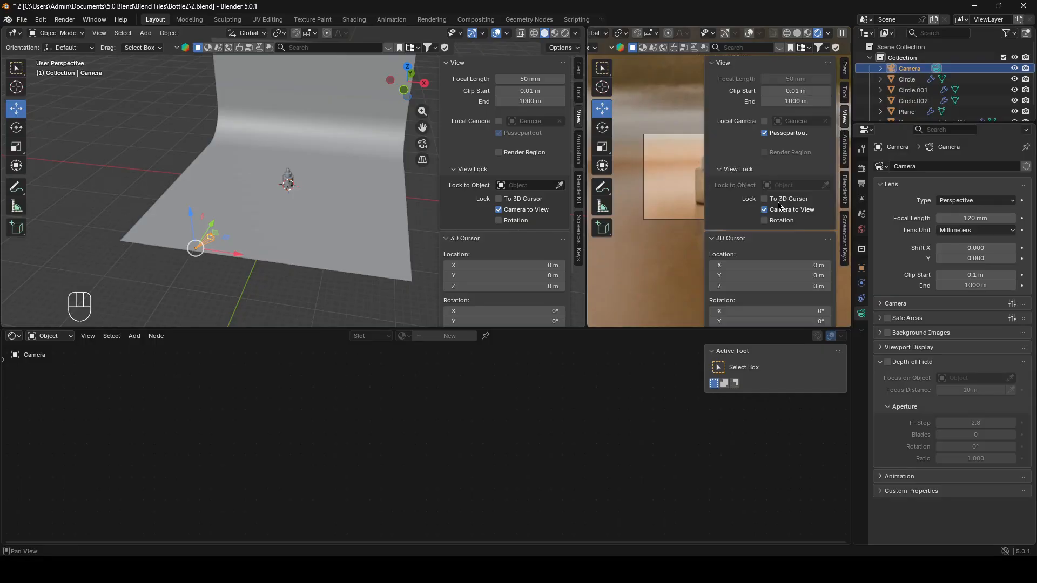
pyautogui.press('KP_0')
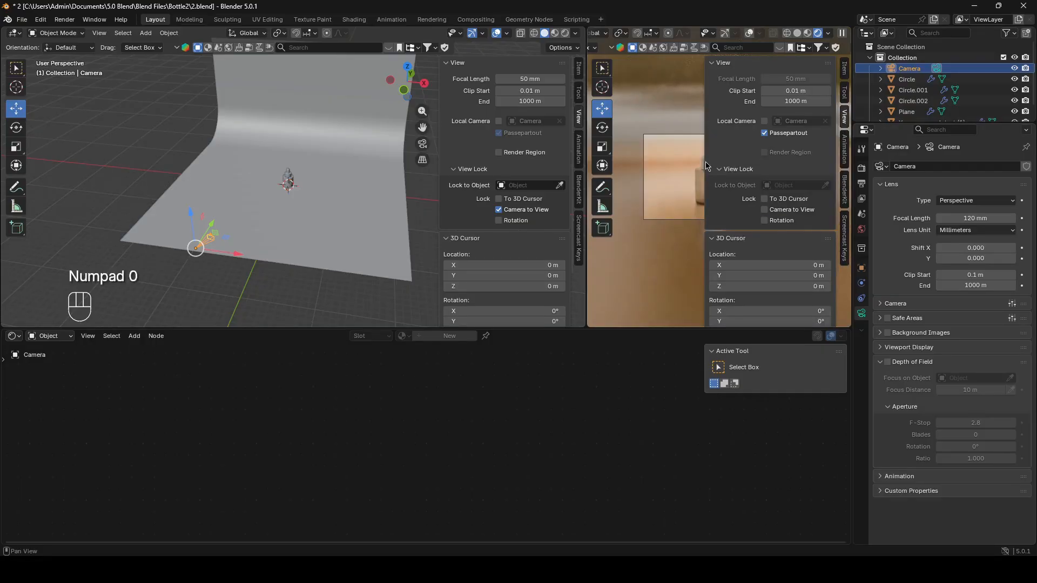
pyautogui.moveTo(705, 165); pyautogui.dragTo(918, 164)
pyautogui.scroll(3, 731, 197)
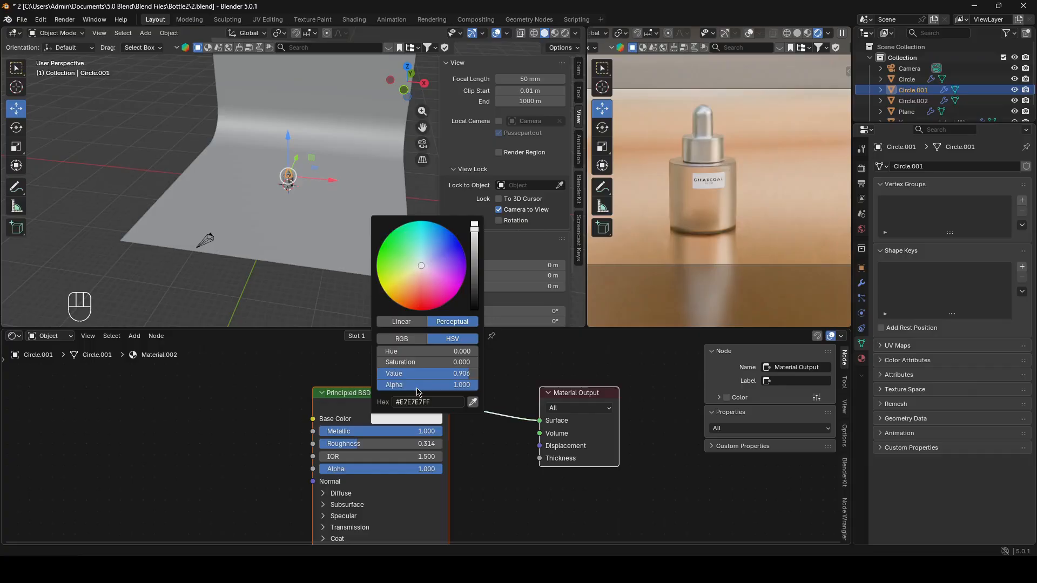
# - Darken the metallic cap's base color to grey and tint the bottle's Glass BSDF color light orange
pyautogui.moveTo(474, 230); pyautogui.dragTo(474, 261)
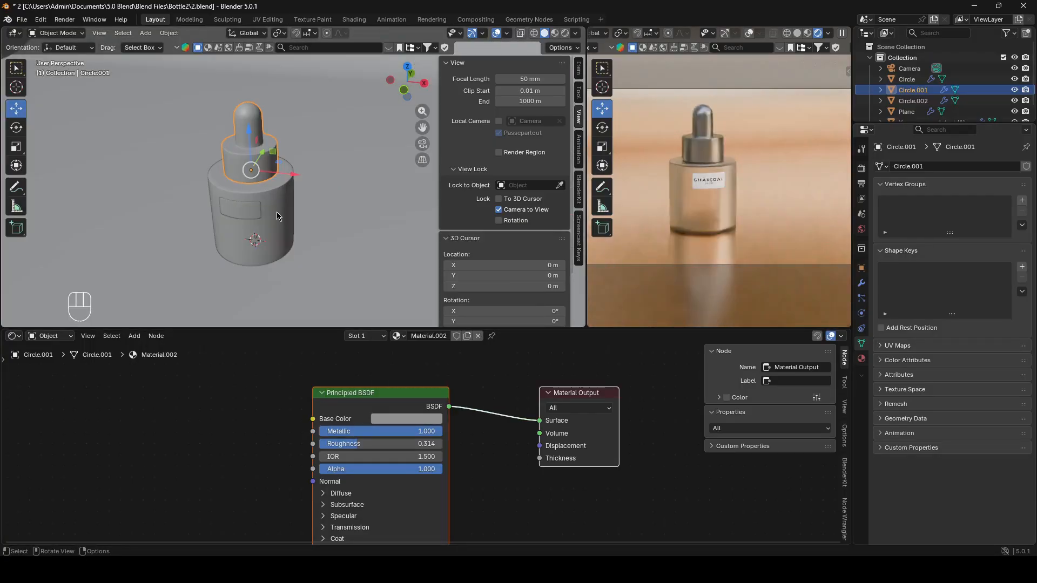
pyautogui.click(277, 216)
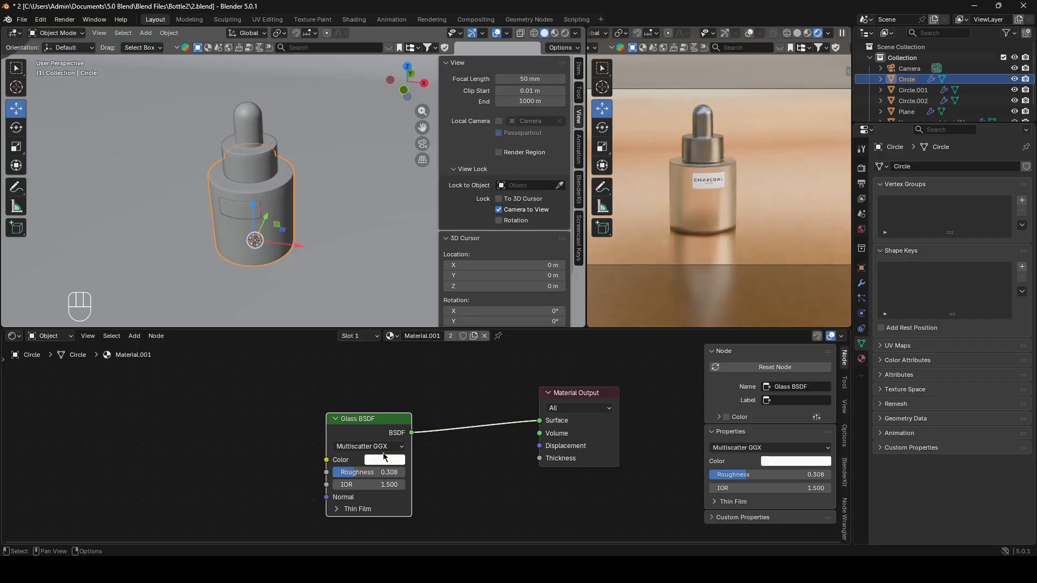
pyautogui.click(383, 455)
pyautogui.click(409, 315)
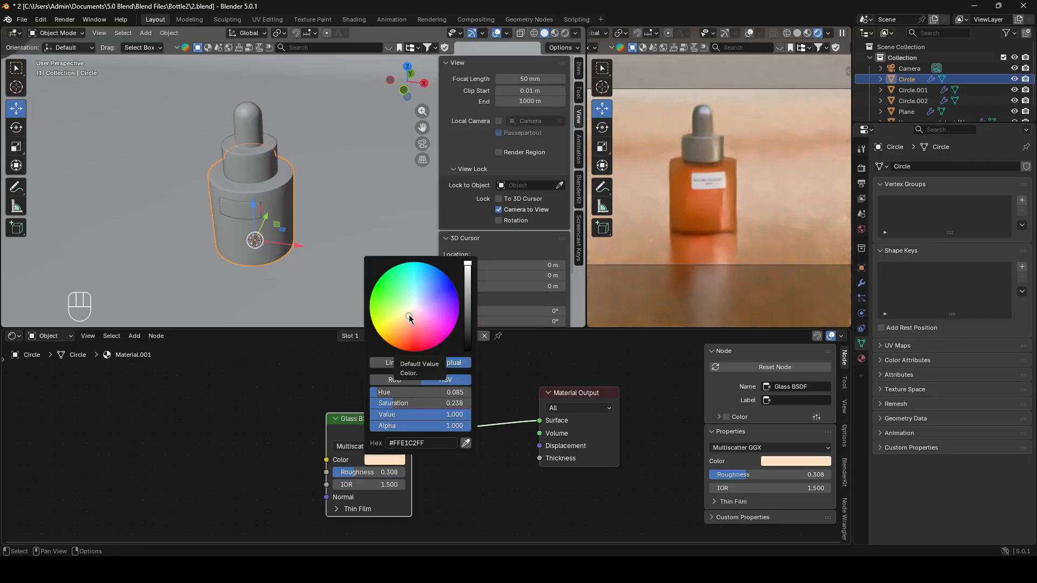
pyautogui.click(411, 313)
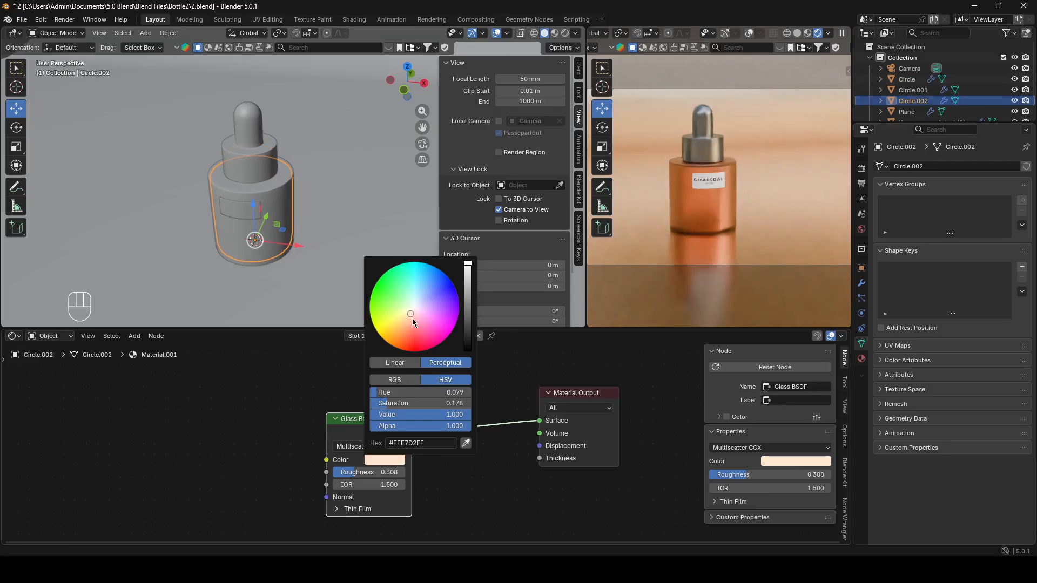
pyautogui.moveTo(413, 319); pyautogui.dragTo(405, 325)
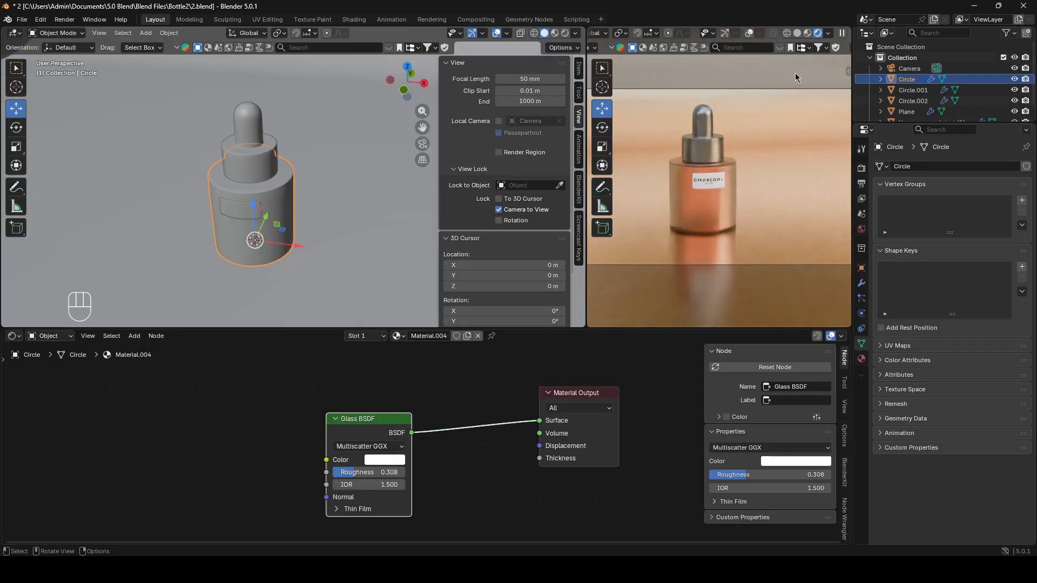
# - Set the world background strength to 0 and add an area light offset about -1.51 m along X from the bottle
pyautogui.click(828, 34)
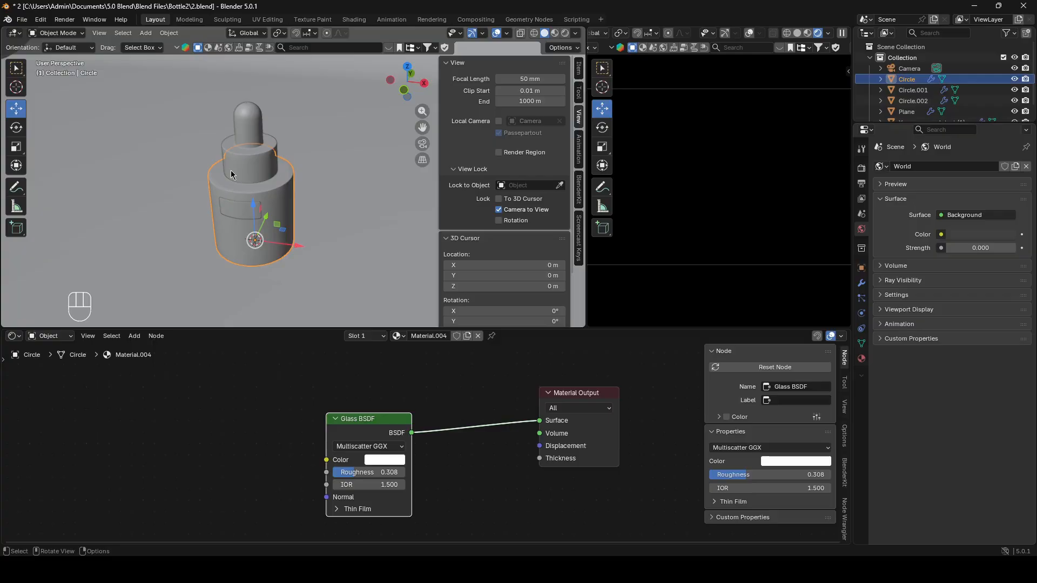
pyautogui.hotkey('shift', 'a')
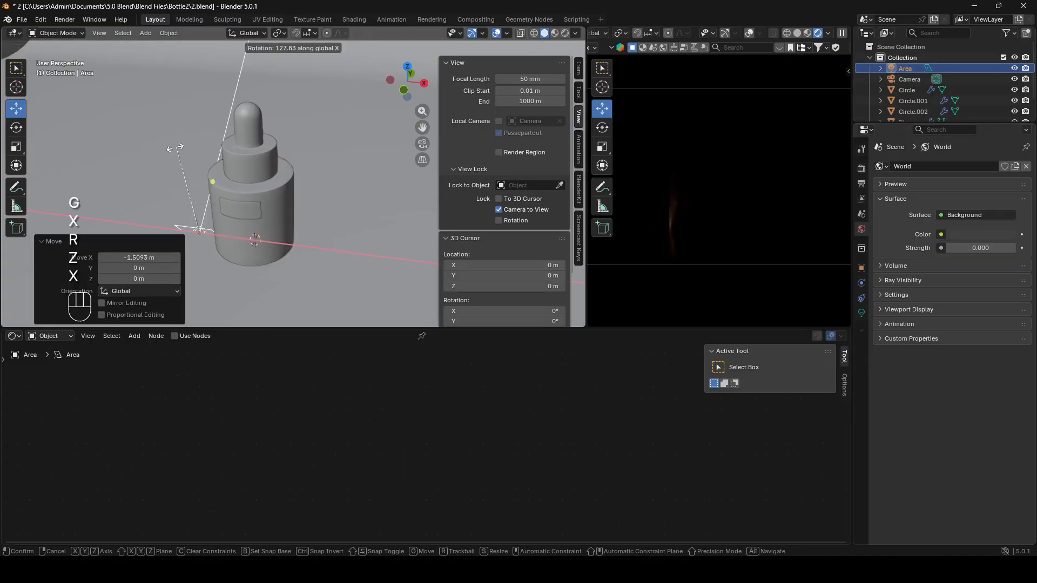
# - Rotate the area light -90° about the global Y axis so that it faces the bottle
pyautogui.press('y')
pyautogui.click(175, 147)
pyautogui.click(162, 267)
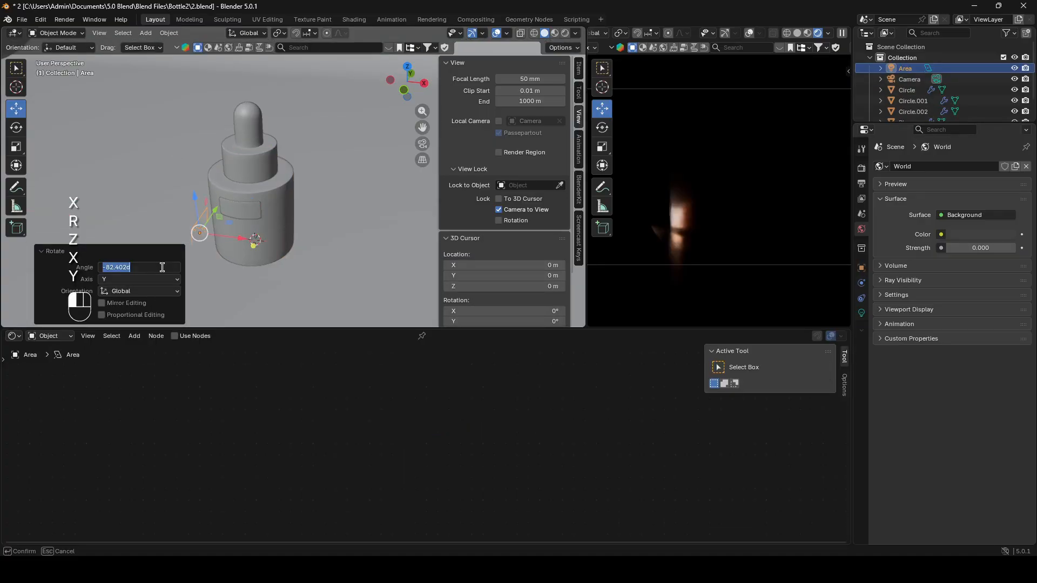
pyautogui.write('-90')
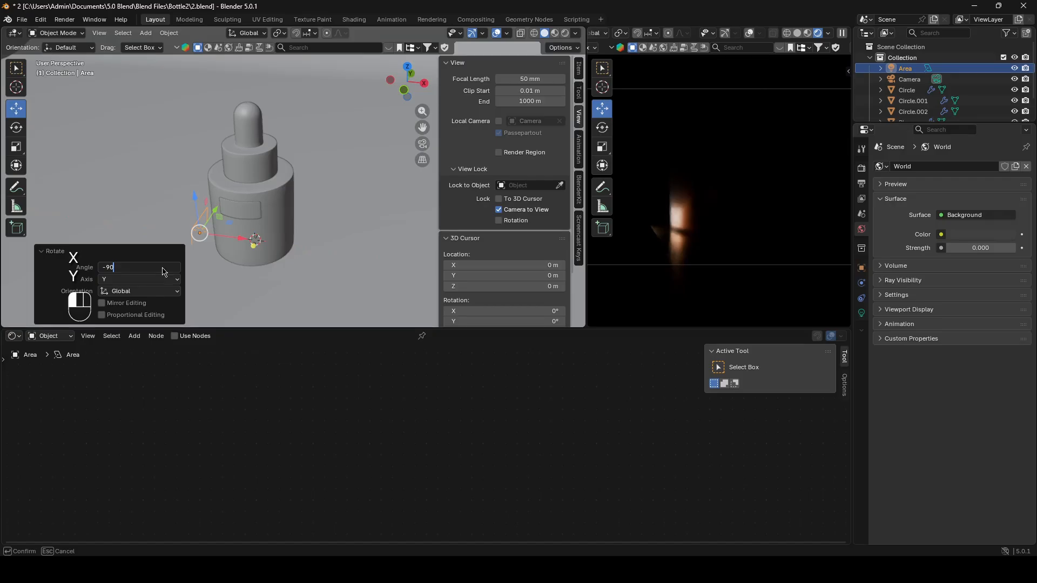
pyautogui.press('Return')
pyautogui.click(158, 266)
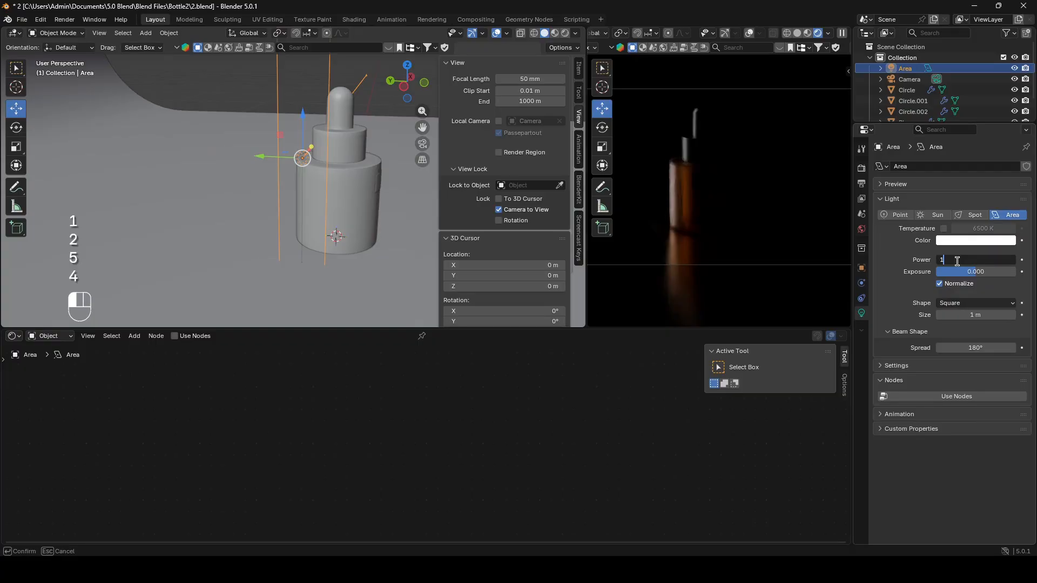
# - Set the area light's power to 125 and move the light about -1.514 m along the global Y axis
pyautogui.press('g')
pyautogui.press('x')
pyautogui.press('y')
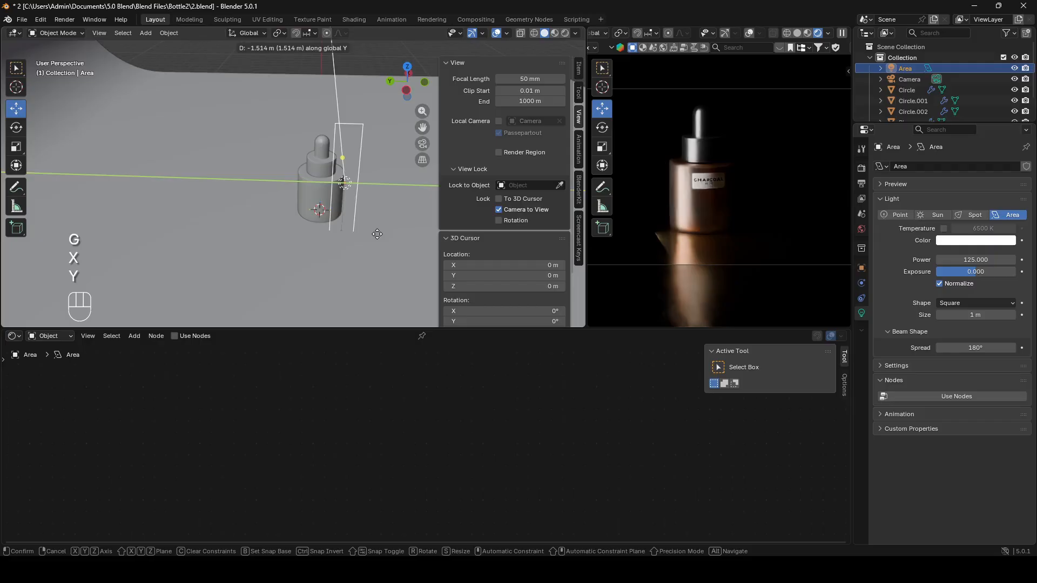
pyautogui.click(377, 233)
# - Try to rotate the area light about the Z axis
pyautogui.press('e')
pyautogui.press('r')
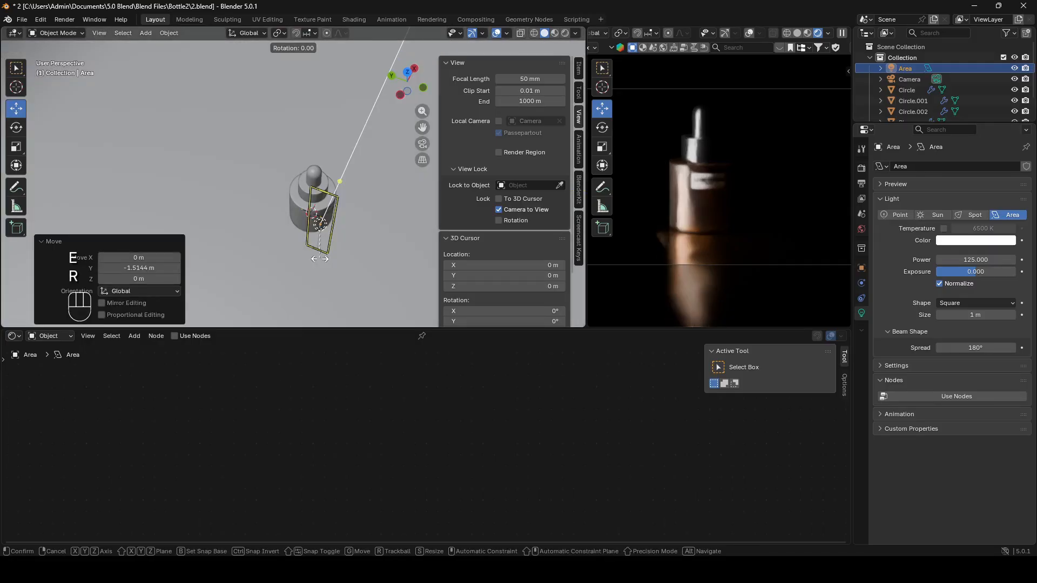
pyautogui.press('r')
pyautogui.press('z')
pyautogui.press('z')
pyautogui.hotkey('ctrl', 'z')
# - Duplicate the area light to the rear of the bottle and rotate the copy about the global Z axis
pyautogui.press('r')
pyautogui.press('z')
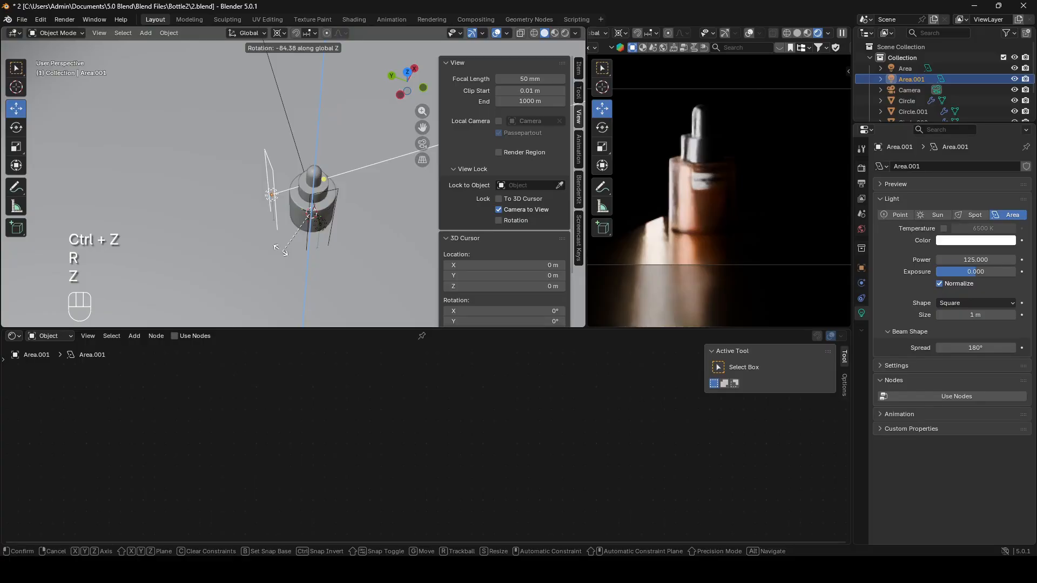
pyautogui.click(266, 215)
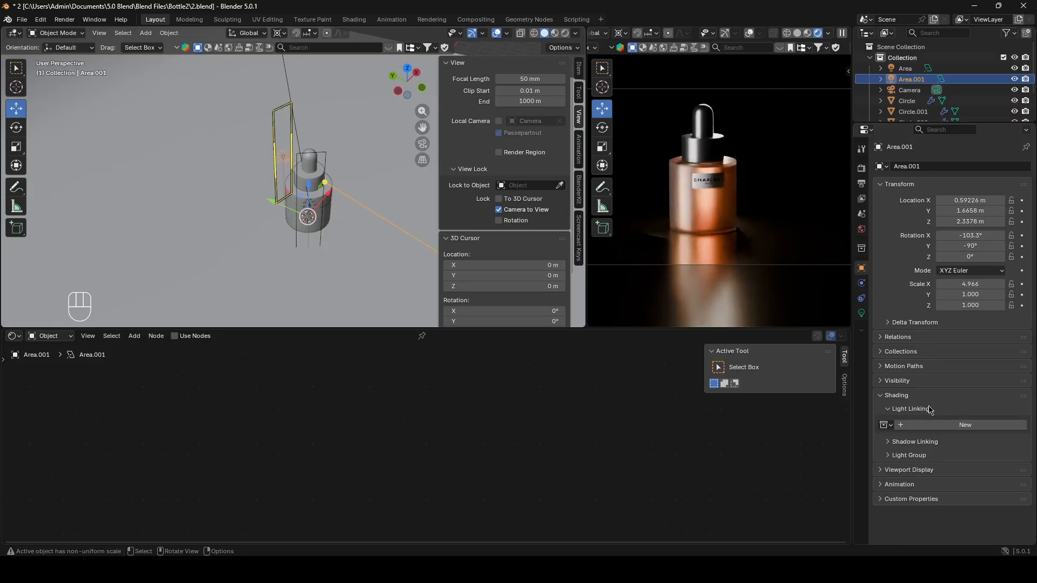
# - Assign the Light Linking for Area collection to the second area light
pyautogui.click(917, 425)
pyautogui.click(883, 425)
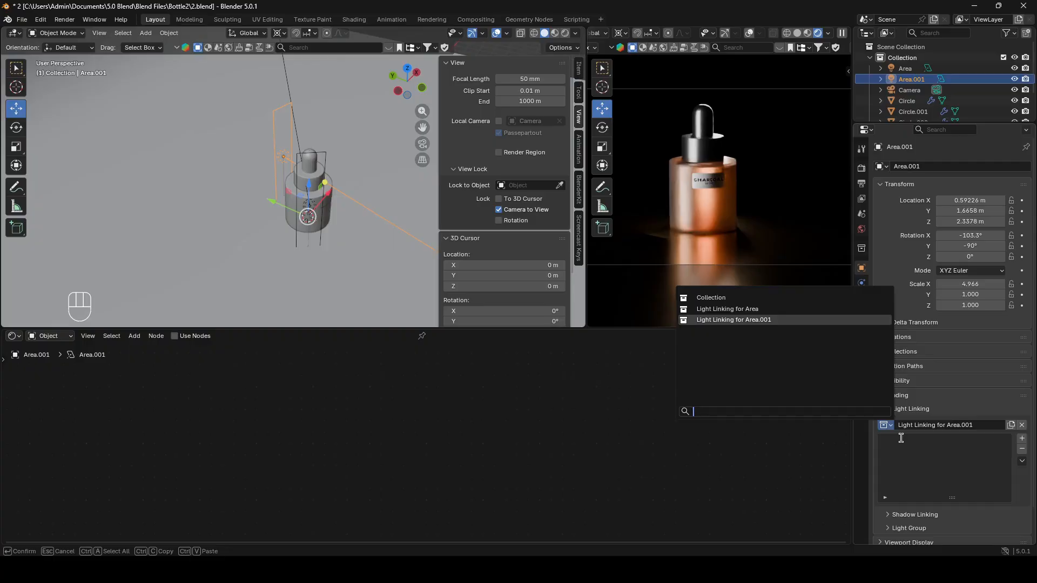
pyautogui.click(727, 309)
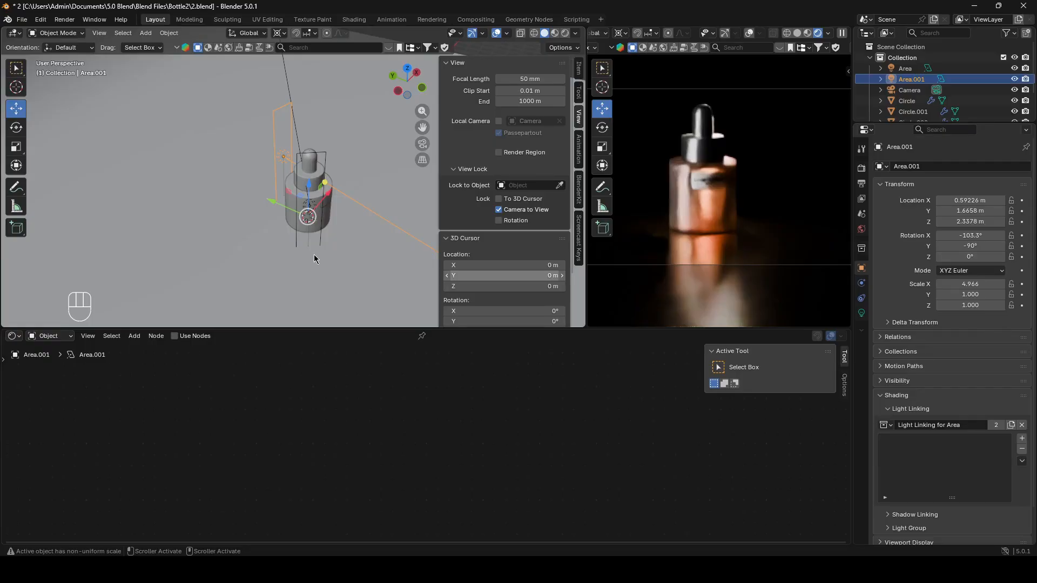
# - Add a third area light behind the bottle to light the backdrop
pyautogui.hotkey('shift', 'a')
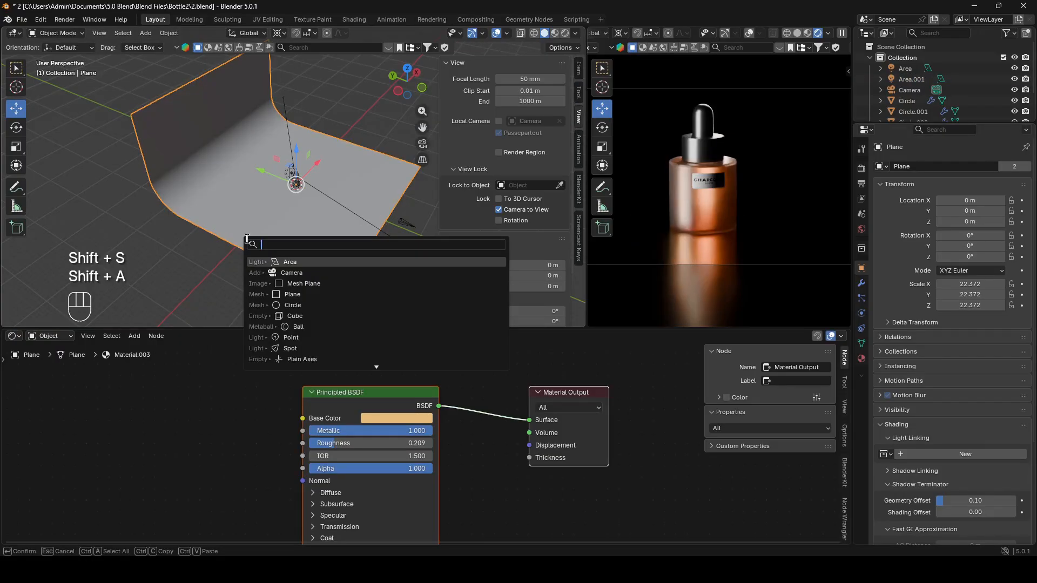
pyautogui.press('Return')
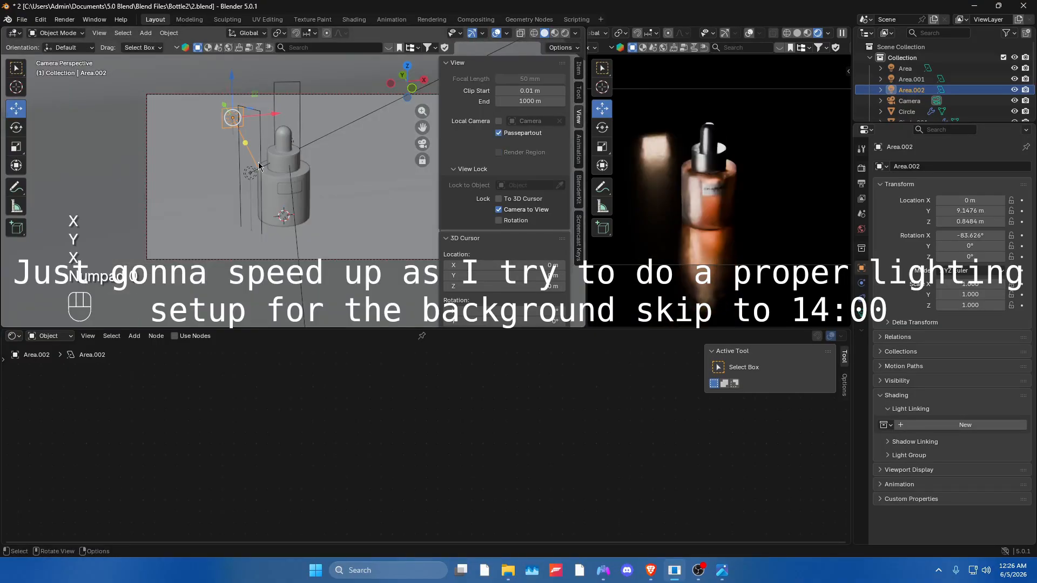
# - Rotate the backdrop area light about the global Z axis to about -17°
pyautogui.press('r')
pyautogui.press('z')
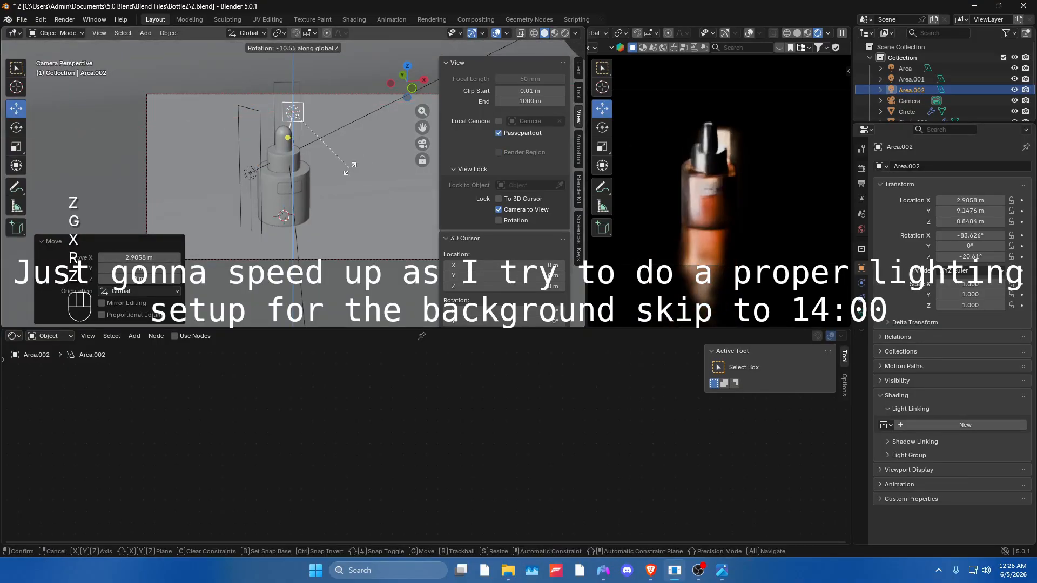
pyautogui.click(349, 168)
pyautogui.moveTo(350, 168); pyautogui.dragTo(281, 162, button='middle')
# - Move the backdrop area light farther from the bottle, to about X 5.46 m and Y 17.36 m
pyautogui.press('g')
pyautogui.press('z')
pyautogui.hotkey('ctrl', 'z')
pyautogui.press('g')
pyautogui.press('x')
pyautogui.press('y')
pyautogui.click(279, 161)
pyautogui.press('g')
pyautogui.press('x')
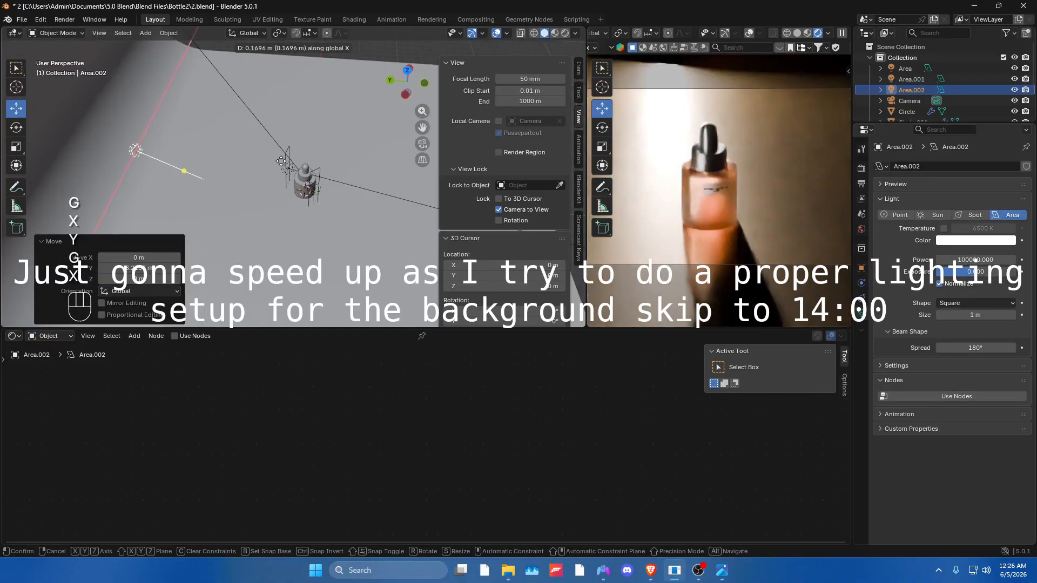
pyautogui.click(290, 143)
pyautogui.scroll(-1, 718, 177)
# - Turn off Multiple Importance for the backdrop light and create a new light linking collection for it
pyautogui.click(896, 366)
pyautogui.click(940, 410)
pyautogui.click(861, 268)
pyautogui.click(896, 395)
pyautogui.click(951, 425)
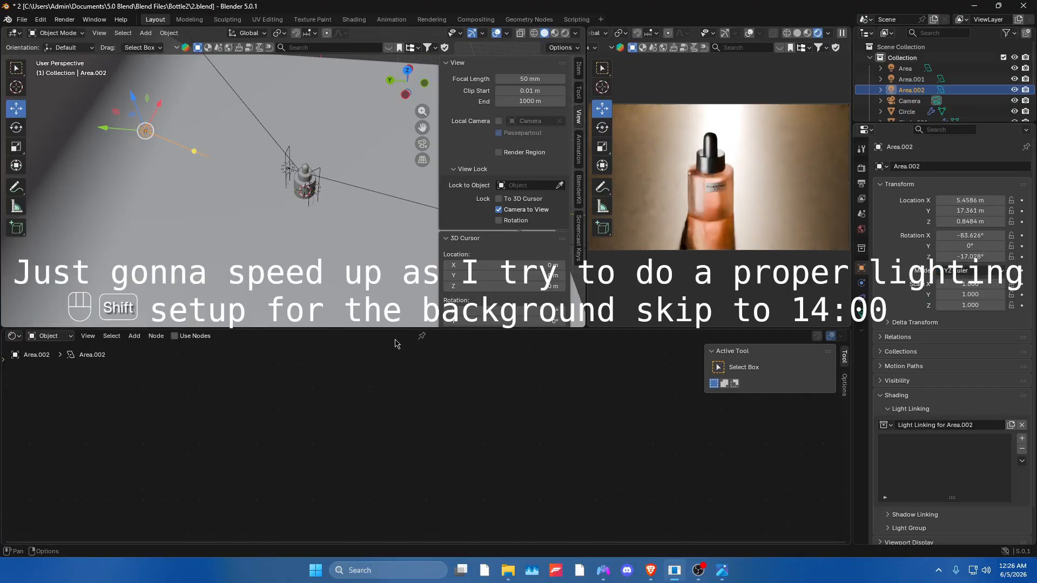
# - Try to duplicate the backdrop light and rotate the copy about the global Z axis around the 3D cursor
pyautogui.hotkey('shift', 'd')
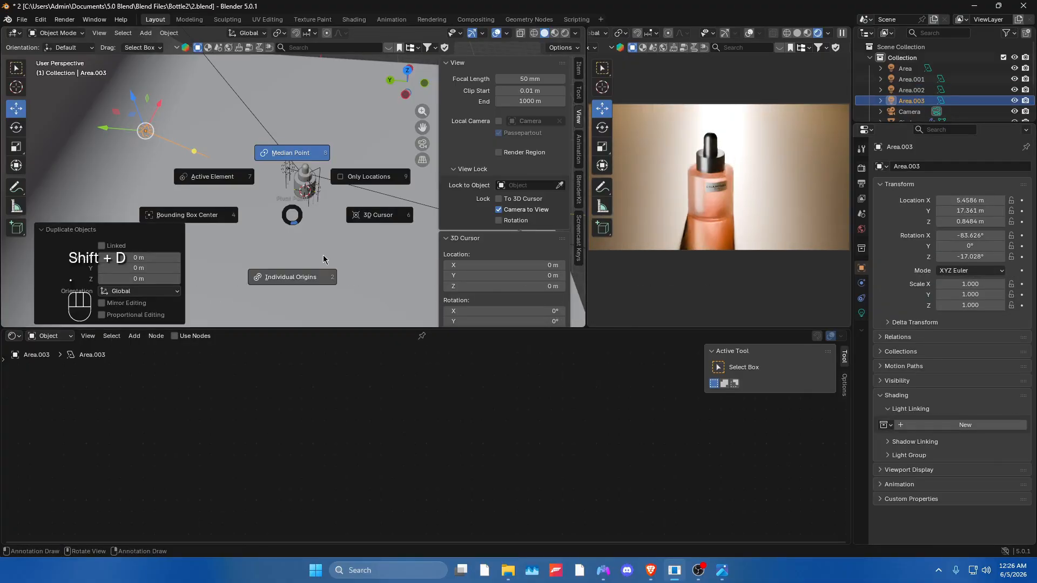
pyautogui.press('r')
pyautogui.press('z')
pyautogui.click(323, 274)
# - Duplicate the side area light and rotate the copy about the global Z axis around the 3D cursor to the bottle's other side
pyautogui.press('KP_0')
pyautogui.hotkey('shift', 'd')
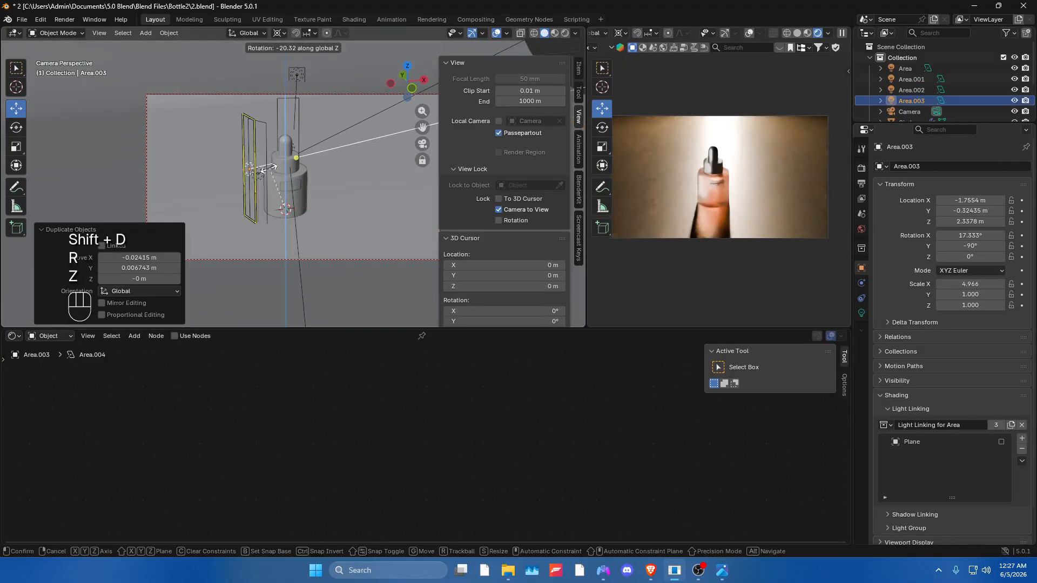
pyautogui.press('r')
pyautogui.press('z')
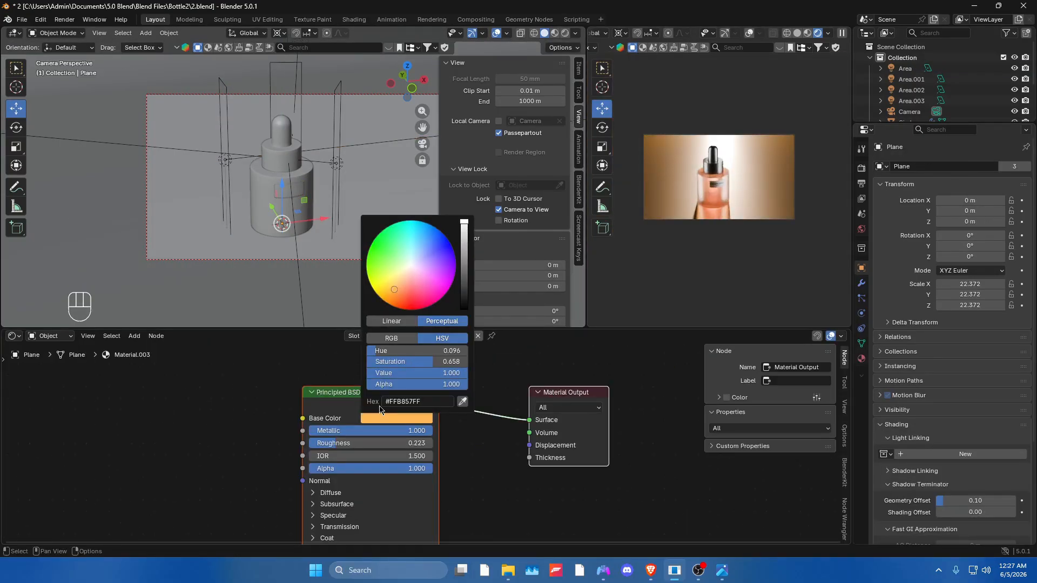
# - Open the base color of the backdrop plane's material for editing
pyautogui.press('Right')
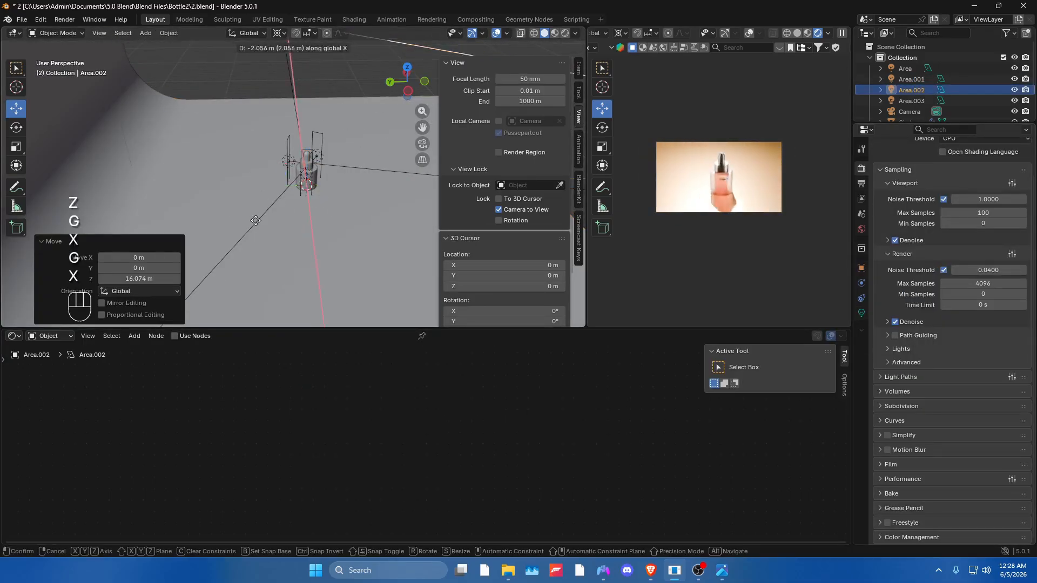
# - Try to rotate the backdrop area light about the global X axis and move it along X
pyautogui.press('r')
pyautogui.press('x')
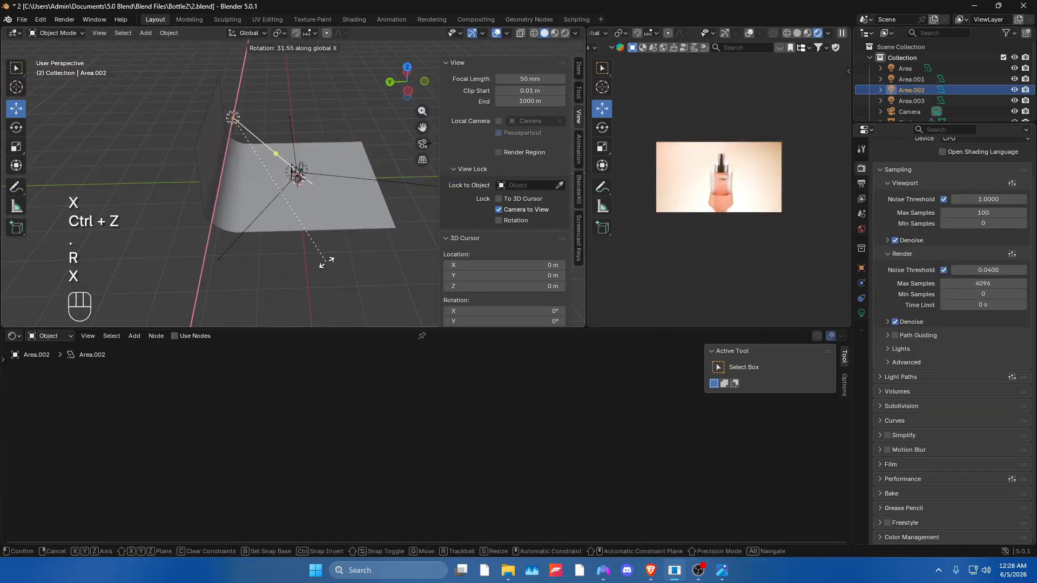
pyautogui.click(326, 262)
pyautogui.hotkey('ctrl', 'z')
pyautogui.press('r')
pyautogui.press('x')
pyautogui.press('g')
pyautogui.press('x')
pyautogui.hotkey('ctrl', 'z')
# - Try to move the area light freely over the backdrop floor near the bottle
pyautogui.moveTo(324, 189); pyautogui.dragTo(345, 243, button='middle')
pyautogui.press('g')
pyautogui.press('g')
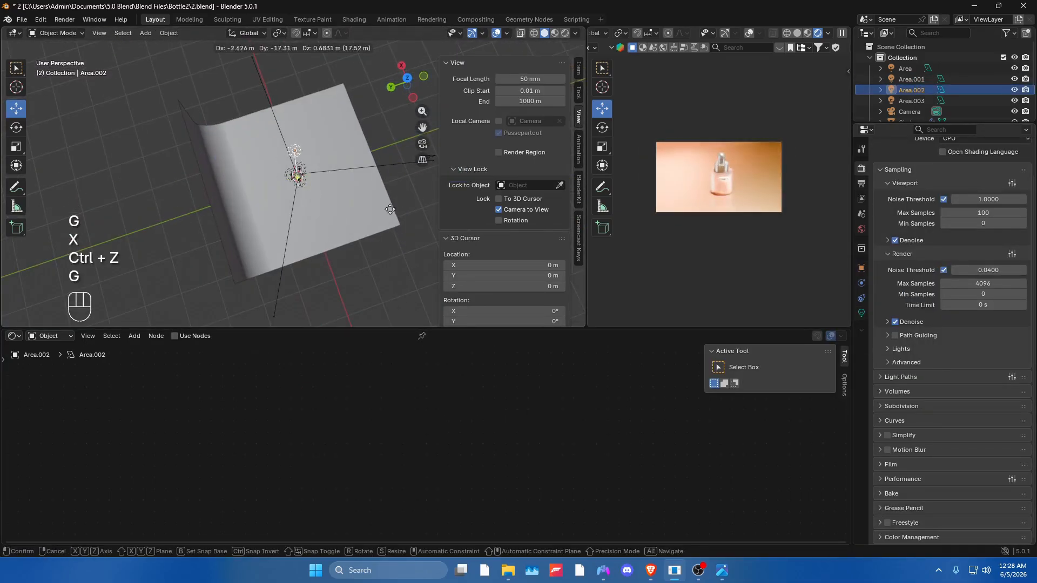
pyautogui.click(382, 182)
pyautogui.scroll(4, 728, 181)
pyautogui.scroll(6, 330, 213)
pyautogui.click(416, 270)
pyautogui.press('g')
pyautogui.scroll(-4, 728, 182)
pyautogui.scroll(-6, 329, 213)
# - Undo the last placement changes of the area light
pyautogui.hotkey('ctrl', 'z')
pyautogui.hotkey('ctrl', 'z')
pyautogui.hotkey('ctrl', 'z')
pyautogui.hotkey('ctrl', 'z')
pyautogui.hotkey('ctrl', 'z')
pyautogui.hotkey('ctrl', 'z')
pyautogui.hotkey('ctrl', 'z')
pyautogui.hotkey('ctrl', 'z')
pyautogui.hotkey('ctrl', 'z')
# - Try to move the area light along the Z axis and along the X axis
pyautogui.click(860, 313)
pyautogui.press('g')
pyautogui.press('z')
pyautogui.click(338, 202)
pyautogui.press('g')
pyautogui.press('x')
pyautogui.click(345, 190)
# - Step back and forward through the undo history of the area light's placement
pyautogui.hotkey('ctrl', 'z')
pyautogui.hotkey('ctrl', 'z')
pyautogui.hotkey('ctrl', 'z')
pyautogui.hotkey('ctrl', 'z')
pyautogui.hotkey('ctrl', 'z')
pyautogui.hotkey('ctrl', 'z')
pyautogui.hotkey('ctrl', 'z')
pyautogui.hotkey('ctrl', 'z')
pyautogui.hotkey('ctrl', 'z')
pyautogui.hotkey('ctrl', 'z')
pyautogui.hotkey('ctrl', 'z')
pyautogui.hotkey('ctrl', 'z')
pyautogui.hotkey('ctrl', 'z')
pyautogui.hotkey('ctrl', 'z')
pyautogui.hotkey('ctrl', 'z')
pyautogui.hotkey('ctrl', 'shift', 'z')
pyautogui.hotkey('ctrl', 'shift', 'z')
pyautogui.hotkey('ctrl', 'shift', 'z')
pyautogui.hotkey('ctrl', 'shift', 'z')
pyautogui.hotkey('ctrl', 'shift', 'z')
pyautogui.hotkey('ctrl', 'shift', 'z')
pyautogui.hotkey('ctrl', 'shift', 'z')
pyautogui.hotkey('ctrl', 'shift', 'z')
pyautogui.hotkey('ctrl', 'shift', 'z')
pyautogui.hotkey('ctrl', 'shift', 'z')
pyautogui.hotkey('ctrl', 'shift', 'z')
pyautogui.hotkey('ctrl', 'shift', 'z')
pyautogui.hotkey('ctrl', 'shift', 'z')
pyautogui.hotkey('ctrl', 'shift', 'z')
pyautogui.hotkey('ctrl', 'shift', 'z')
pyautogui.hotkey('ctrl', 'shift', 'z')
pyautogui.hotkey('ctrl', 'shift', 'z')
# - Rotate the area light about the global X axis and move it about -3.23 m in X and -15.76 m in Y towards the bottle
pyautogui.press('r')
pyautogui.press('x')
pyautogui.click(221, 243)
pyautogui.press('g')
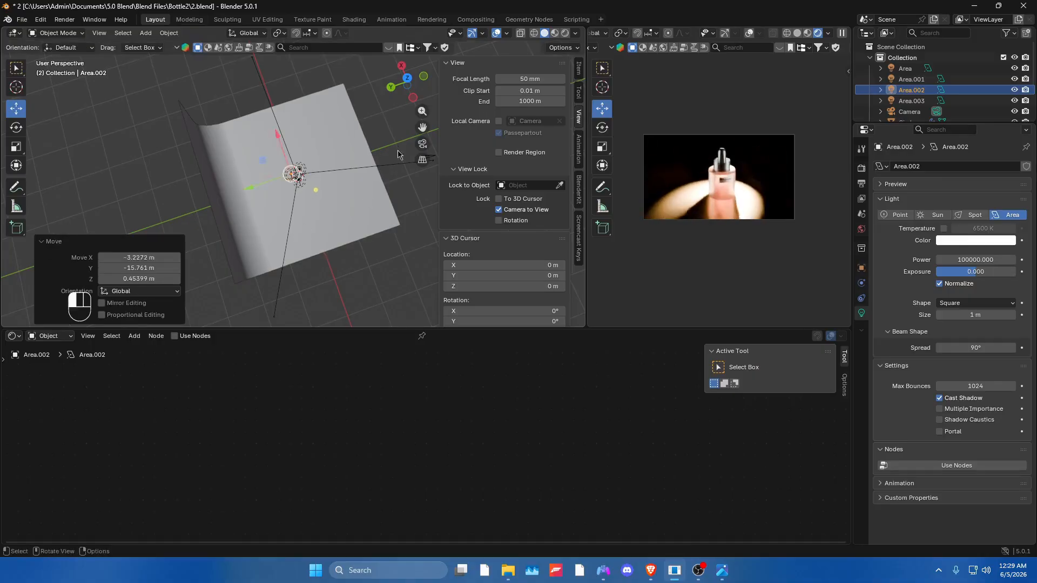
pyautogui.click(286, 236)
pyautogui.scroll(10, 298, 180)
# - Set the area light's X, Y and Z rotation to 0° and raise it along Z to about 17.73 m above the bottle
pyautogui.click(578, 68)
pyautogui.moveTo(489, 134); pyautogui.dragTo(488, 155)
pyautogui.write('0')
pyautogui.press('Return')
pyautogui.press('g')
pyautogui.press('z')
pyautogui.click(447, 81)
# - Change the overhead area light's light linking collection and set its beam spread to 180°
pyautogui.click(861, 268)
pyautogui.click(889, 423)
pyautogui.click(782, 340)
pyautogui.click(861, 313)
pyautogui.press('Return')
pyautogui.scroll(4, 718, 232)
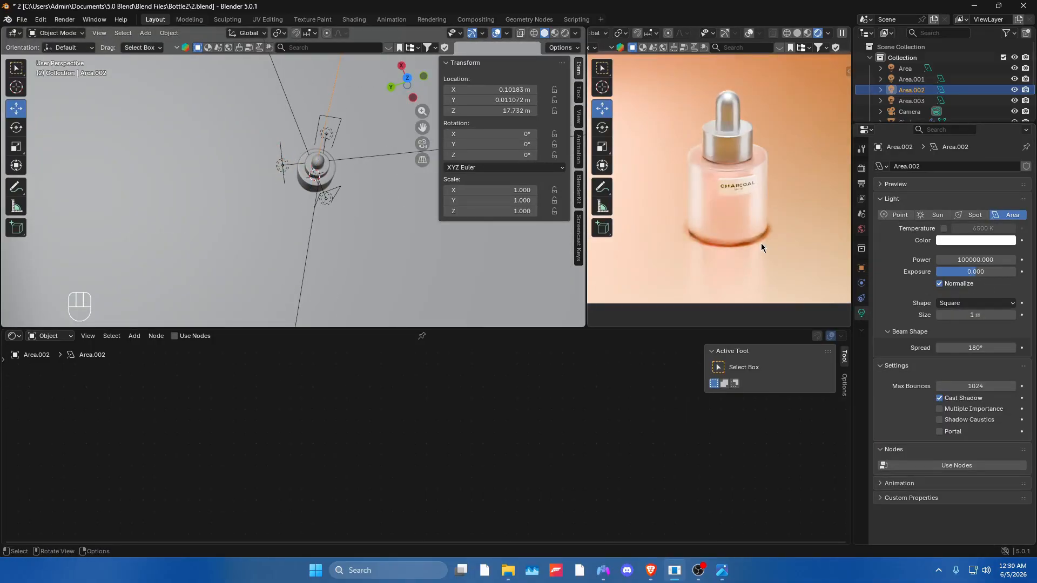
# - Lower the roughness of the backdrop plane's material for a sharper floor reflection
pyautogui.click(761, 245)
pyautogui.moveTo(367, 442); pyautogui.dragTo(320, 442)
pyautogui.scroll(-4, 702, 227)
# - Move the overhead area light freely to about X 9.99 m, Y 10.59 m and Z 18.98 m
pyautogui.scroll(-7, 393, 162)
pyautogui.click(300, 166)
pyautogui.press('g')
pyautogui.click(137, 262)
pyautogui.hotkey('ctrl', 'z')
pyautogui.press('g')
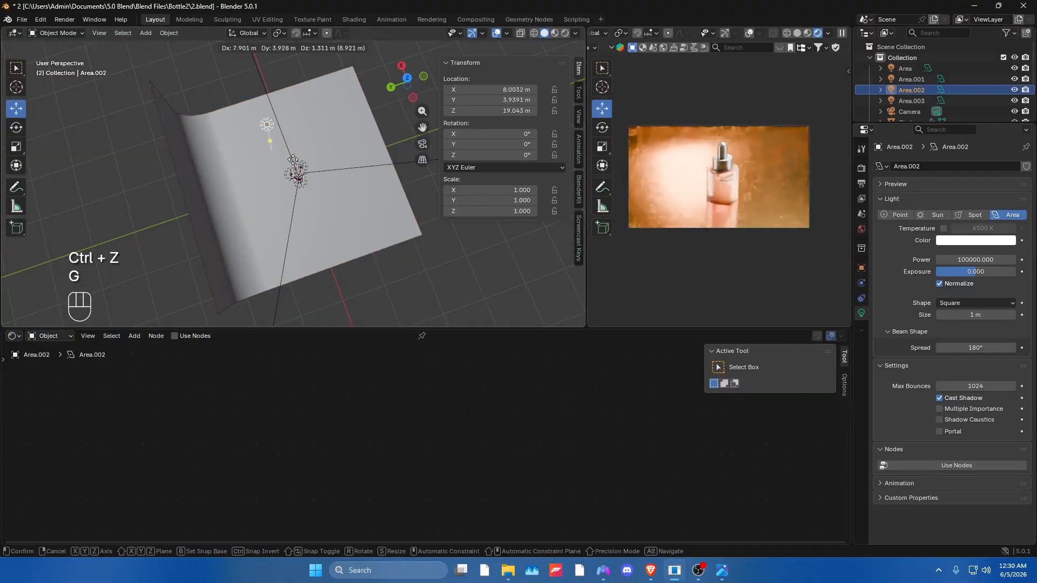
pyautogui.click(324, 243)
# - Try to move the overhead area light along the Z axis and along the X axis
pyautogui.moveTo(324, 243); pyautogui.dragTo(269, 158, button='middle')
pyautogui.press('g')
pyautogui.press('z')
pyautogui.click(270, 219)
pyautogui.press('g')
pyautogui.press('x')
pyautogui.click(264, 280)
pyautogui.hotkey('ctrl', 'z')
pyautogui.hotkey('ctrl', 'z')
# - Move the overhead area light along Y to about 3.95 m and along X to about 11.76 m
pyautogui.press('g')
pyautogui.press('x')
pyautogui.press('y')
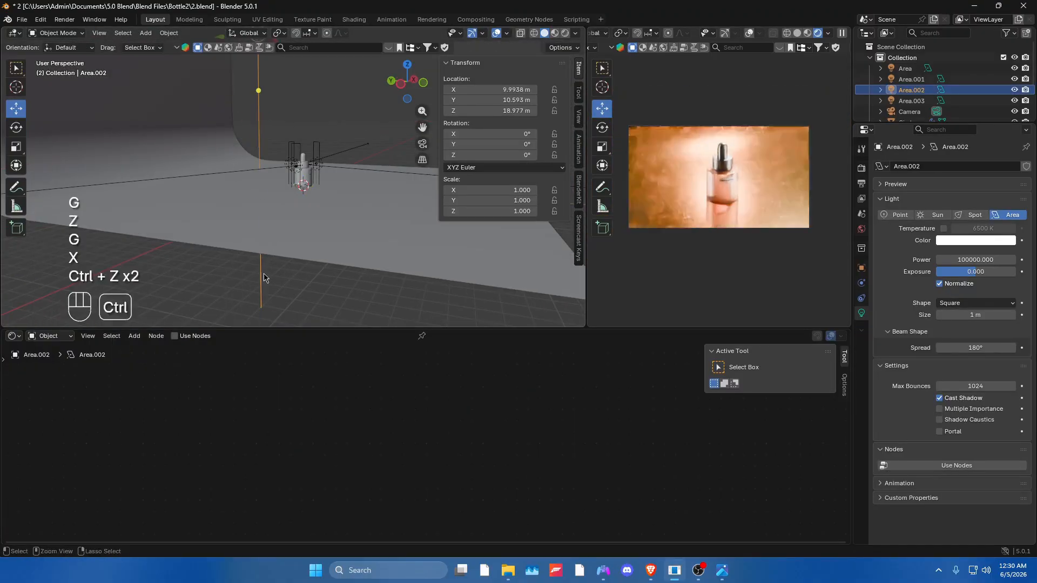
pyautogui.click(308, 317)
pyautogui.press('g')
pyautogui.press('x')
pyautogui.click(313, 313)
pyautogui.scroll(4, 677, 226)
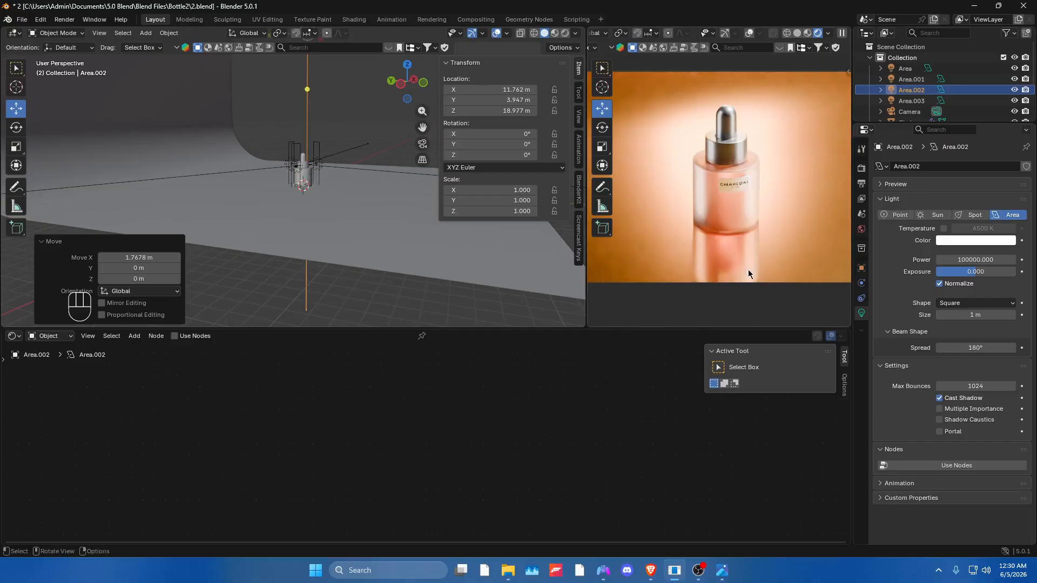
pyautogui.scroll(4, 325, 206)
# - Scale the overhead area light up to about 9.53 and change its shape to Disk
pyautogui.press('h')
pyautogui.hotkey('ctrl', 'z')
pyautogui.scroll(-8, 333, 204)
pyautogui.press('s')
pyautogui.click(273, 225)
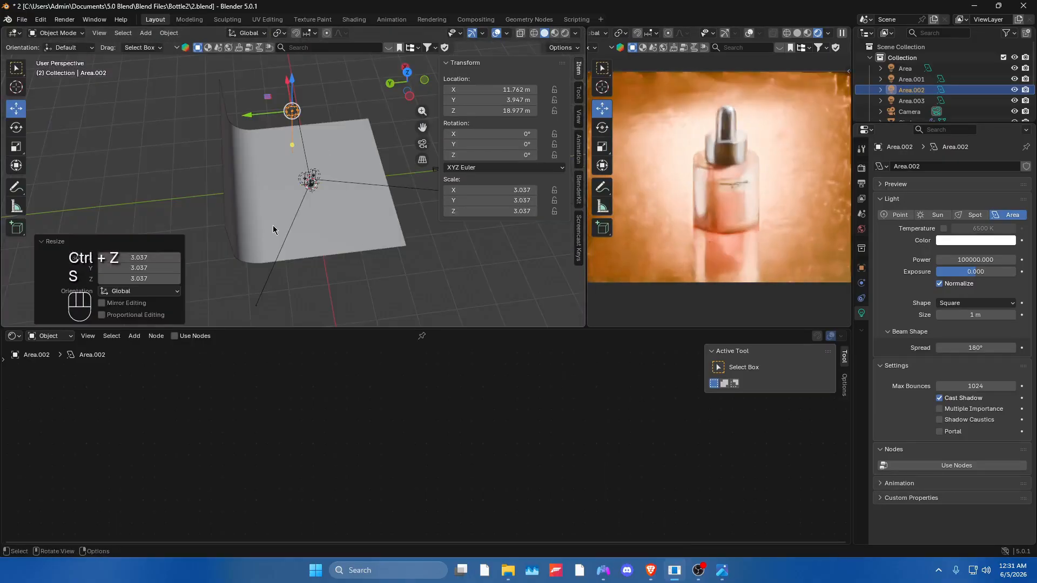
pyautogui.press('s')
pyautogui.press('s')
pyautogui.press('s')
pyautogui.click(336, 139)
pyautogui.click(975, 303)
pyautogui.click(956, 340)
# - Move the overhead area light freely to about X 12.39 m and Y 7.00 m
pyautogui.moveTo(324, 243); pyautogui.dragTo(270, 168, button='middle')
pyautogui.press('g')
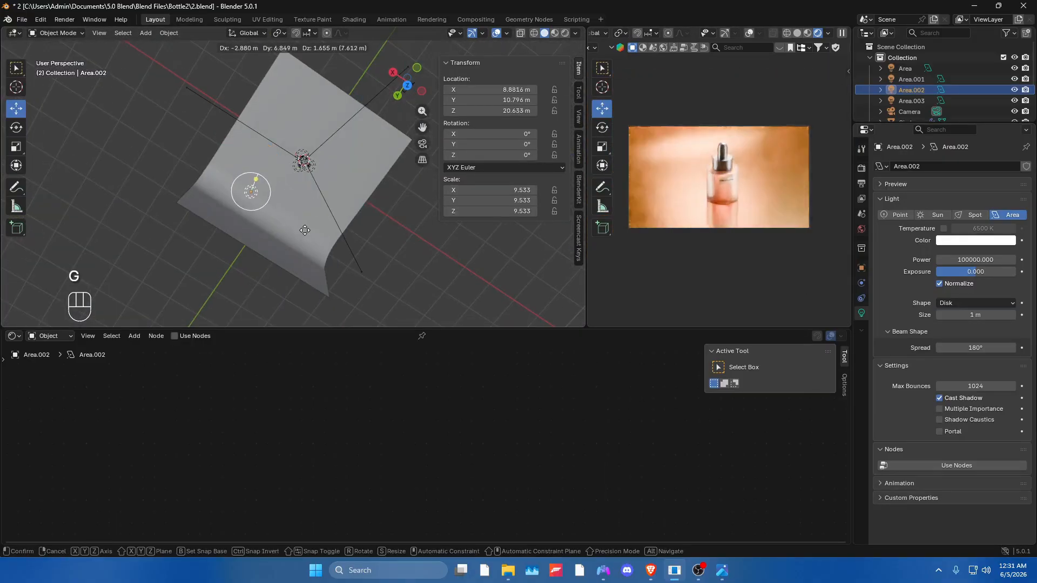
pyautogui.click(250, 167)
# - Set the overhead area light's power to 2000
pyautogui.click(952, 259)
pyautogui.write('200000')
pyautogui.press('BackSpace')
pyautogui.press('BackSpace')
pyautogui.click(1002, 281)
# - Lower the area light along Z to about 1.79 m
pyautogui.moveTo(335, 216); pyautogui.dragTo(354, 121, button='middle')
pyautogui.press('g')
pyautogui.press('z')
# - Rotate the area light about -70.2° around X and about -82.6° around Z
pyautogui.press('r')
pyautogui.press('x')
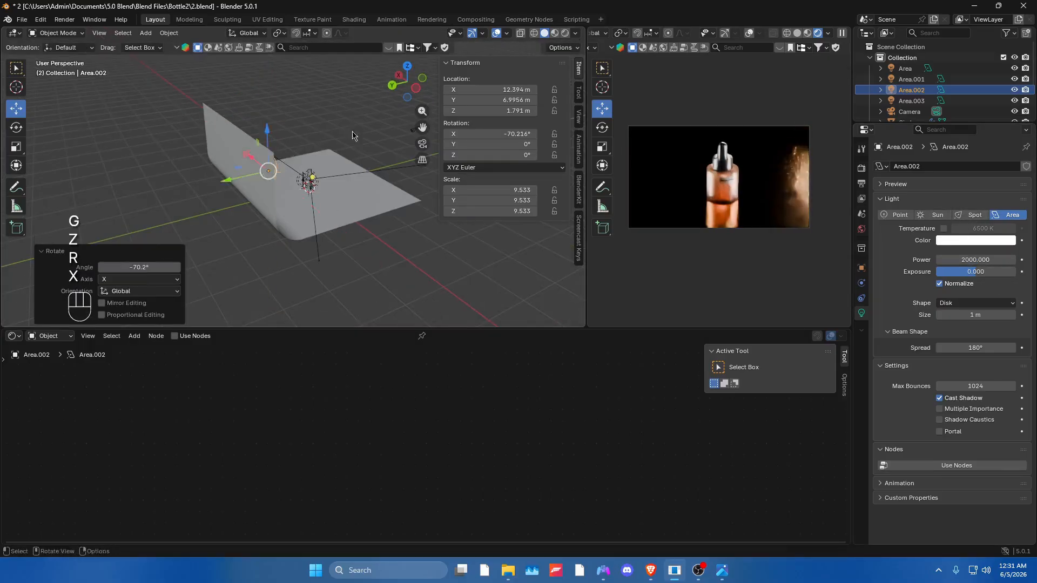
pyautogui.click(354, 122)
pyautogui.press('r')
pyautogui.press('z')
# - Try the area light scaled to about 2.33 and placed at about X 11.98 m, Y 10.67 m and Z 5.54 m
pyautogui.press('g')
pyautogui.press('z')
pyautogui.press('r')
pyautogui.press('z')
pyautogui.press('s')
pyautogui.press('g')
pyautogui.press('r')
pyautogui.press('z')
pyautogui.click(303, 238)
pyautogui.scroll(5, 303, 238)
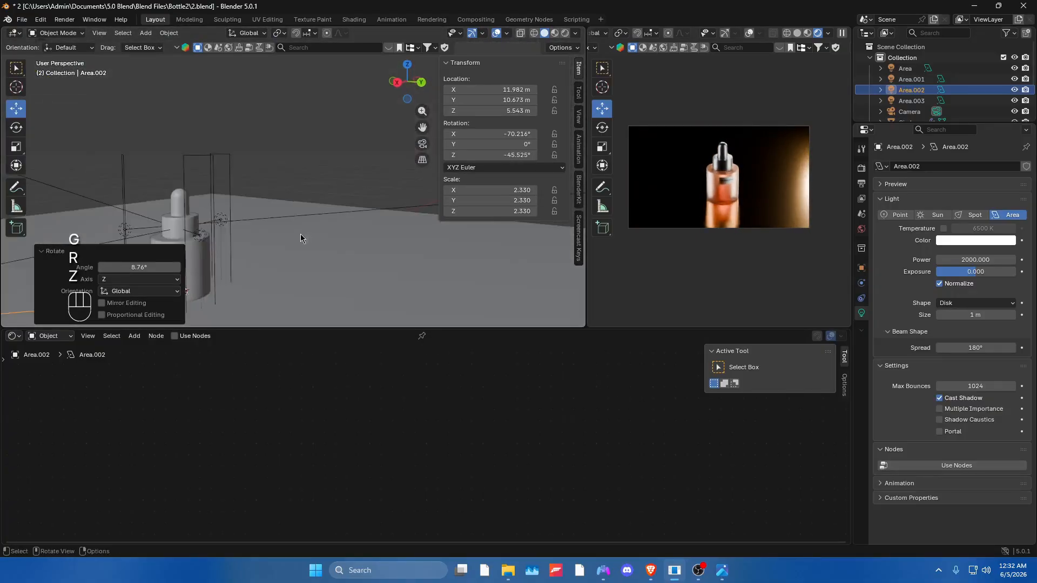
# - Try to reposition the area light from the camera view and rotate it around Z
pyautogui.press('KP_0')
pyautogui.press('KP_0')
pyautogui.press('KP_0')
pyautogui.press('g')
pyautogui.press('r')
pyautogui.press('z')
pyautogui.press('g')
pyautogui.click(308, 175)
# - Try a power of 112000 on the area light with its shape stretched along X
pyautogui.click(970, 260)
pyautogui.write('11sx')
pyautogui.click(309, 175)
pyautogui.press('g')
pyautogui.press('z')
pyautogui.click(321, 297)
pyautogui.hotkey('ctrl', 'z')
# - Try to shift the area light along Y and X and narrow it along X
pyautogui.press('g')
pyautogui.press('y')
pyautogui.click(320, 297)
pyautogui.press('g')
pyautogui.press('x')
pyautogui.press('s')
pyautogui.press('x')
pyautogui.click(320, 296)
# - Save the file and render the bottle scene
pyautogui.click(713, 566)
pyautogui.click(714, 570)
pyautogui.hotkey('ctrl', 's')
pyautogui.click(861, 189)
pyautogui.press('F12')
# - View the whole render in progress and compare it with the reference image Untitled.png
pyautogui.click(702, 570)
pyautogui.click(703, 570)
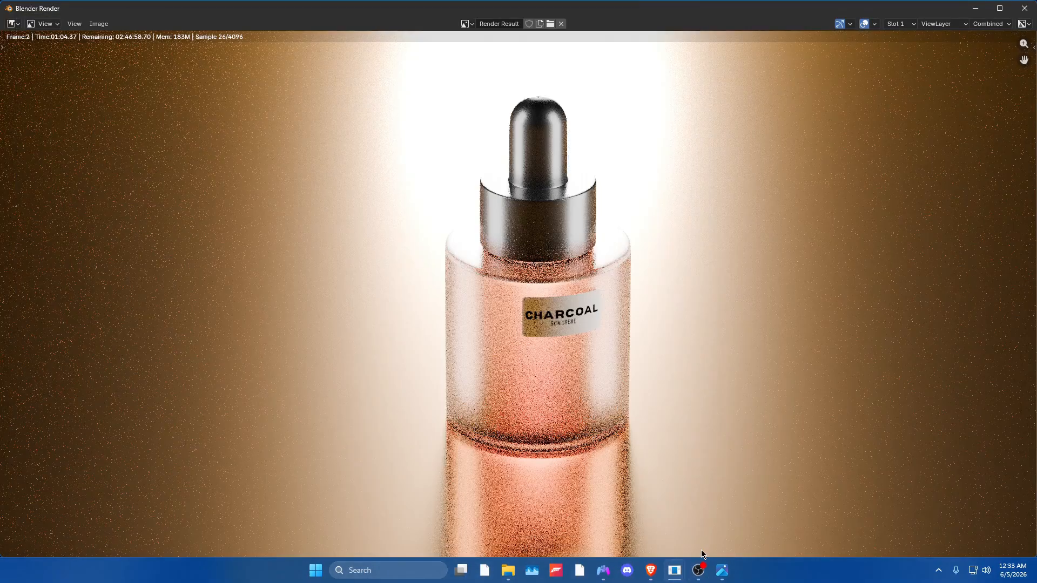
pyautogui.scroll(-2, 99, 34)
pyautogui.click(99, 24)
pyautogui.click(722, 568)
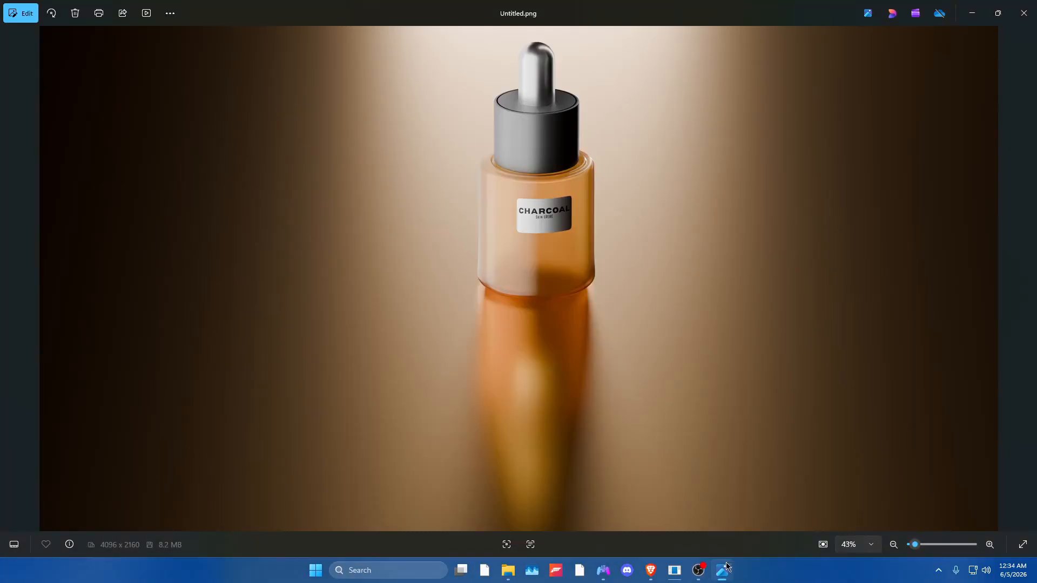
pyautogui.click(723, 568)
pyautogui.click(698, 567)
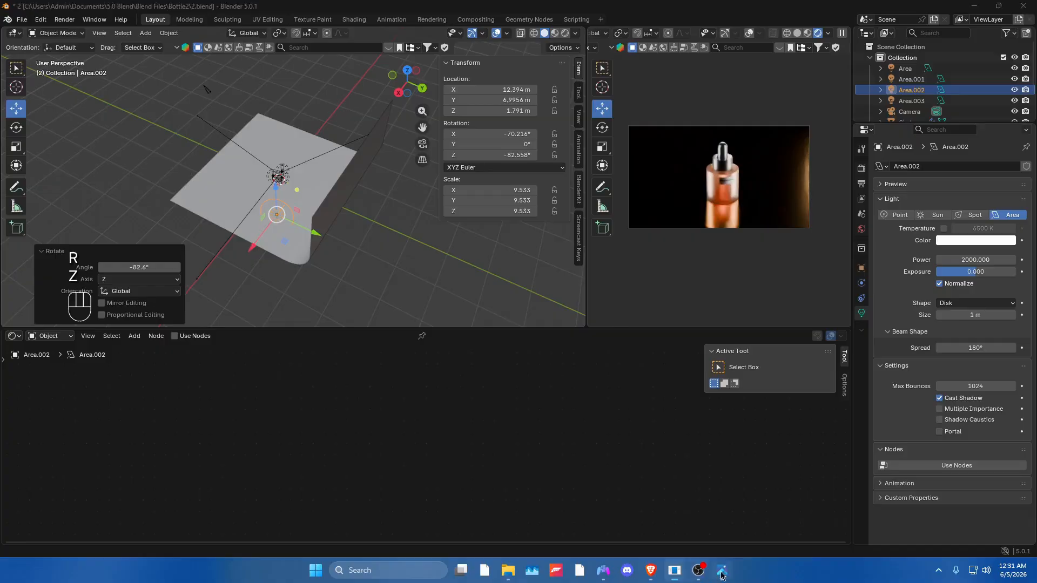
# - Check the reference image Untitled.png and raise the area light along Z to about 11.30 m
pyautogui.click(722, 571)
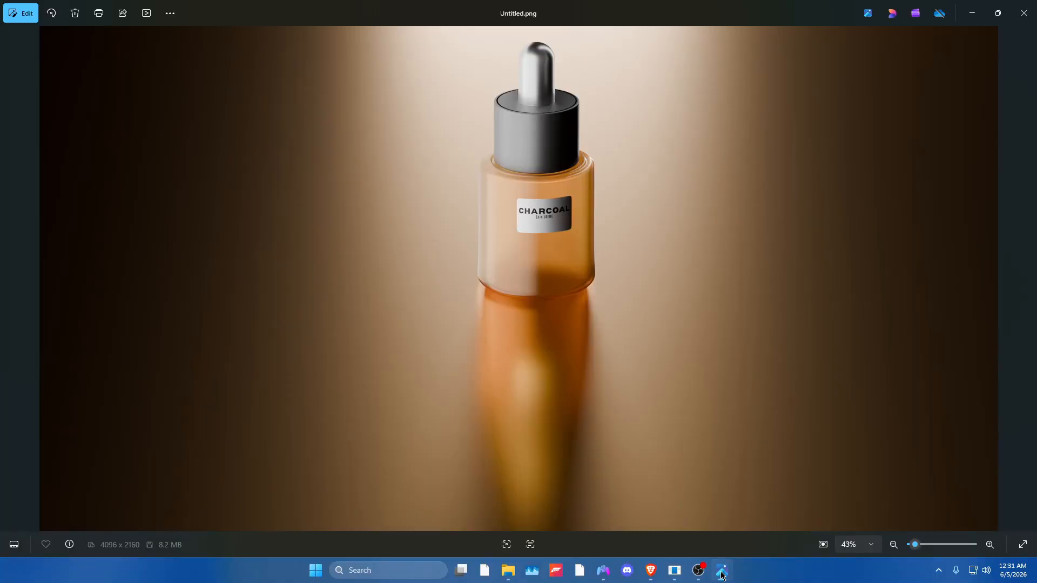
pyautogui.click(721, 573)
pyautogui.press('g')
pyautogui.press('z')
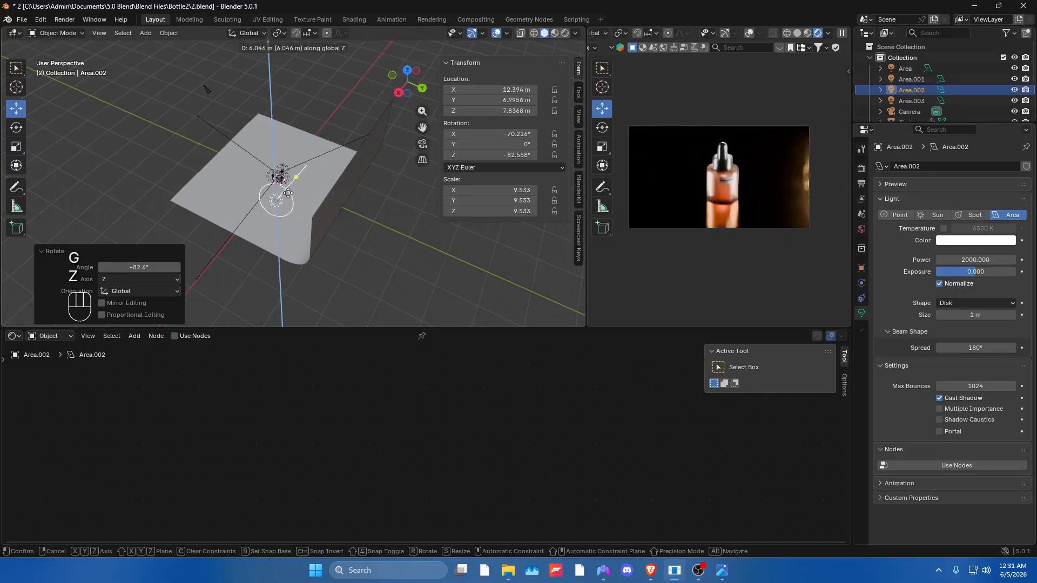
pyautogui.click(290, 191)
# - Rotate the area light around Z and scale it down to about 2.33
pyautogui.press('r')
pyautogui.press('z')
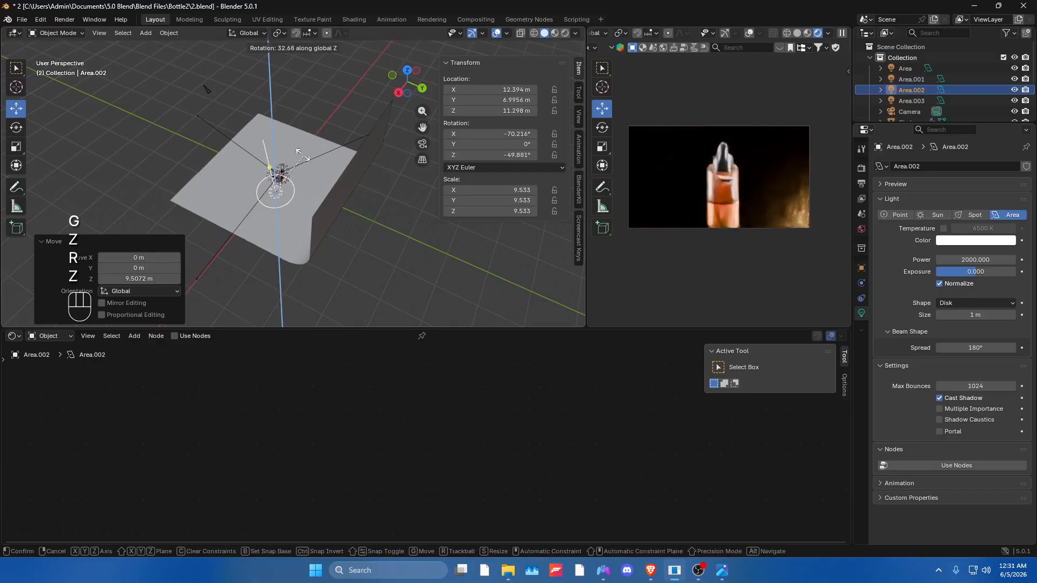
pyautogui.click(307, 164)
pyautogui.scroll(7, 314, 211)
pyautogui.moveTo(317, 222); pyautogui.dragTo(360, 263, button='middle')
pyautogui.press('s')
pyautogui.click(300, 304)
# - Move the area light freely to about X 11.98 m, Y 10.67 m and Z 5.54 m and rotate it about 8.8° around Z
pyautogui.moveTo(299, 281); pyautogui.dragTo(278, 192, button='middle')
pyautogui.press('g')
pyautogui.click(332, 286)
pyautogui.press('r')
pyautogui.press('z')
pyautogui.click(331, 267)
# - From the camera view, move the area light toward the area behind the bottle and rotate it about 35.9° around Z
pyautogui.moveTo(331, 267); pyautogui.dragTo(300, 235, button='middle')
pyautogui.scroll(5, 311, 247)
pyautogui.press('KP_0')
pyautogui.press('KP_0')
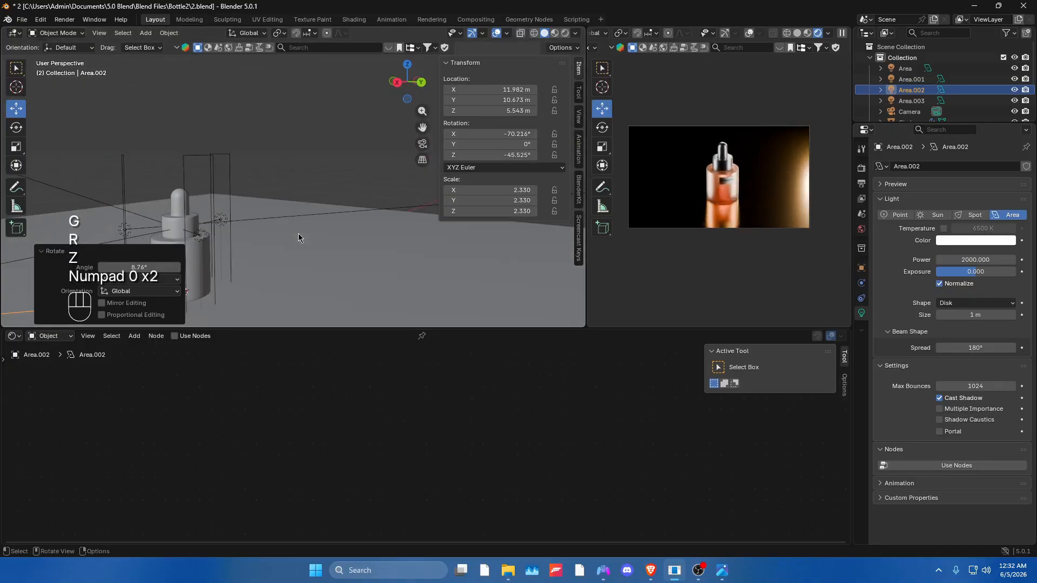
pyautogui.press('KP_0')
pyautogui.press('g')
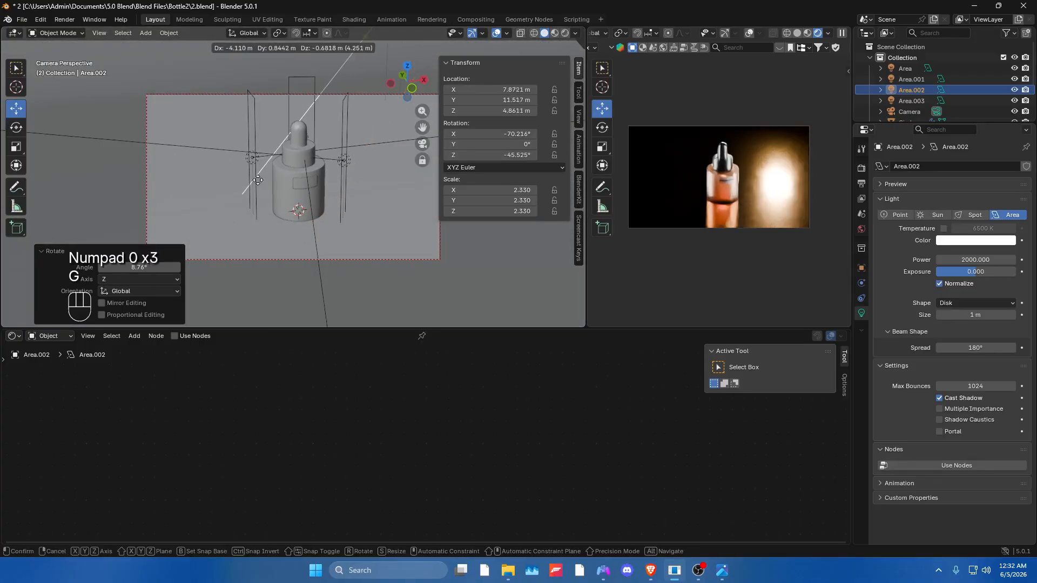
pyautogui.click(254, 203)
pyautogui.press('r')
pyautogui.press('z')
pyautogui.click(273, 238)
# - Move the area light to about X 3.35 m, Y 11.99 m and Z 3.08 m and set its power to 112000
pyautogui.press('g')
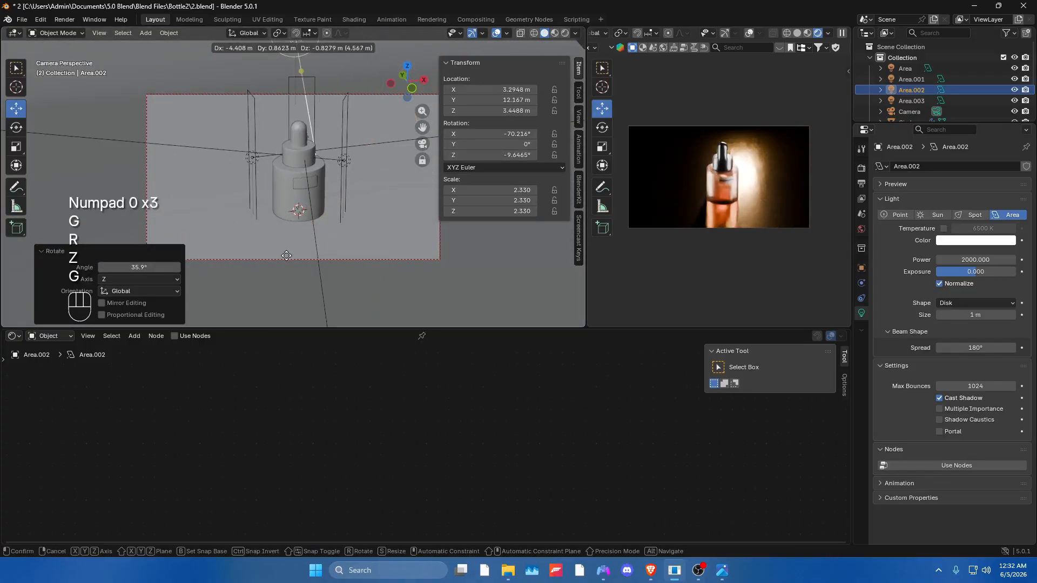
pyautogui.click(292, 260)
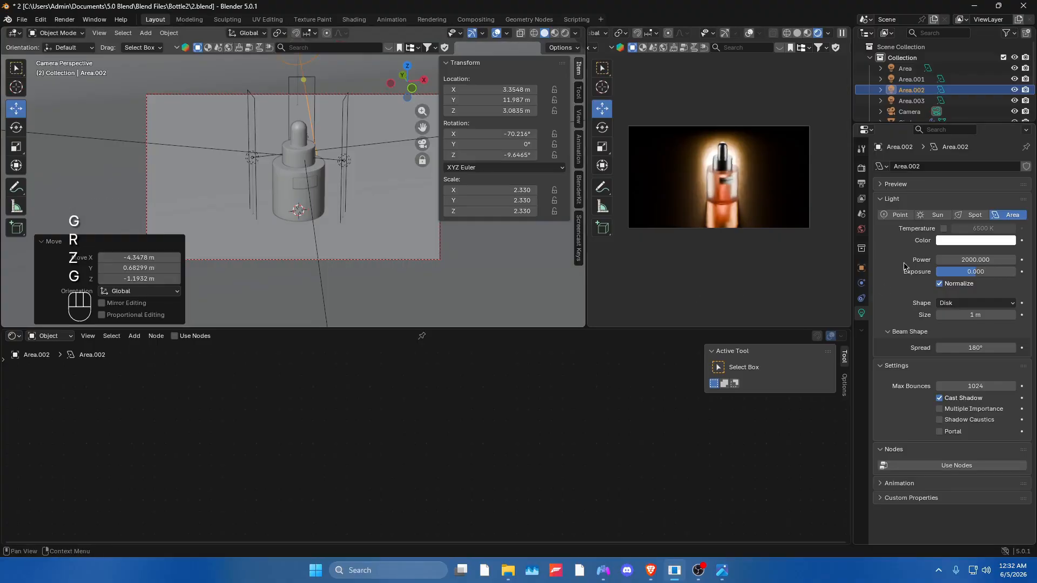
pyautogui.click(970, 261)
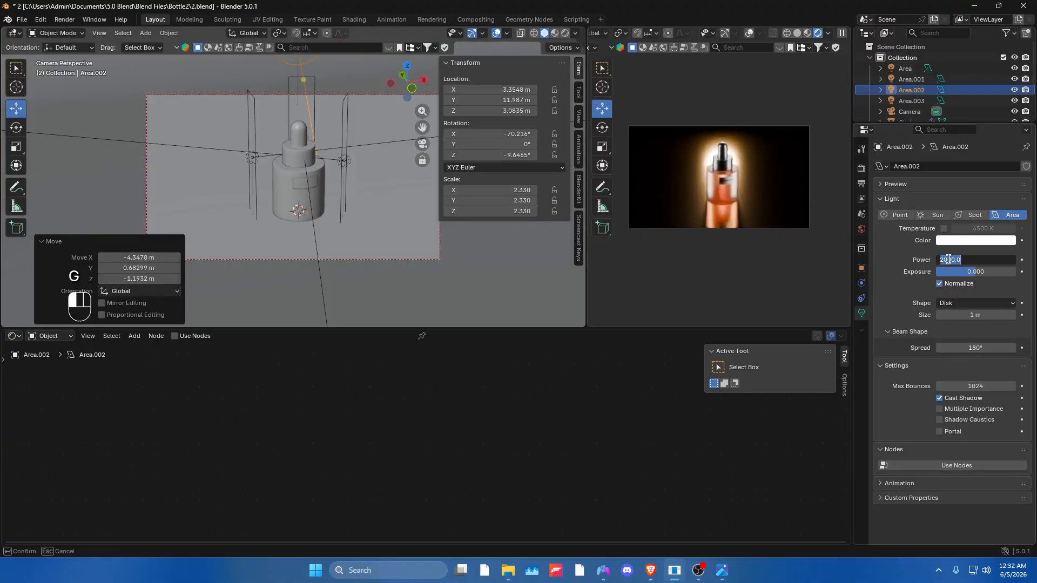
pyautogui.write('11')
pyautogui.press('Return')
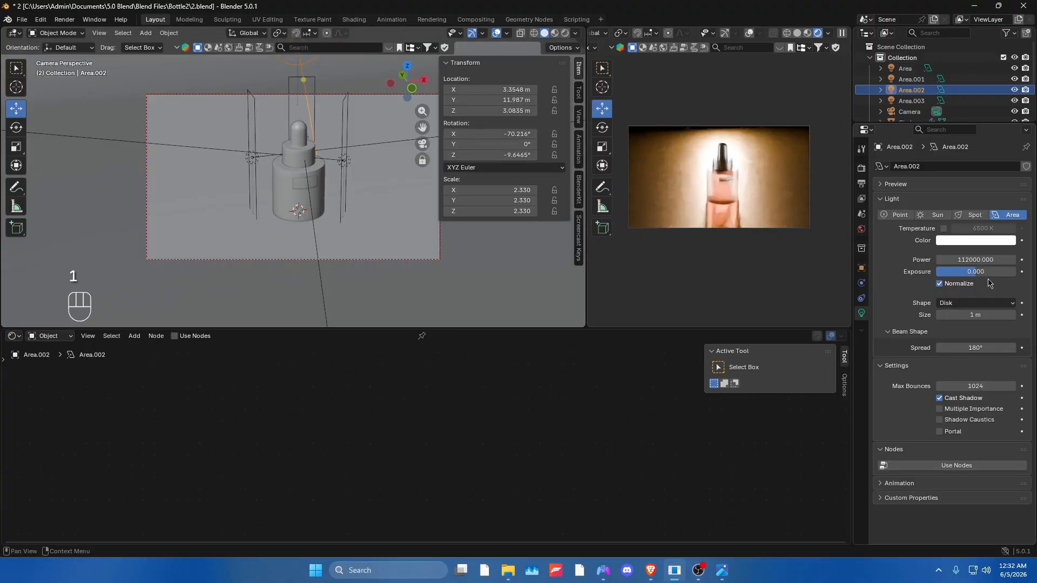
# - Stretch the area light along global X by a factor of about 4.92
pyautogui.press('s')
pyautogui.press('x')
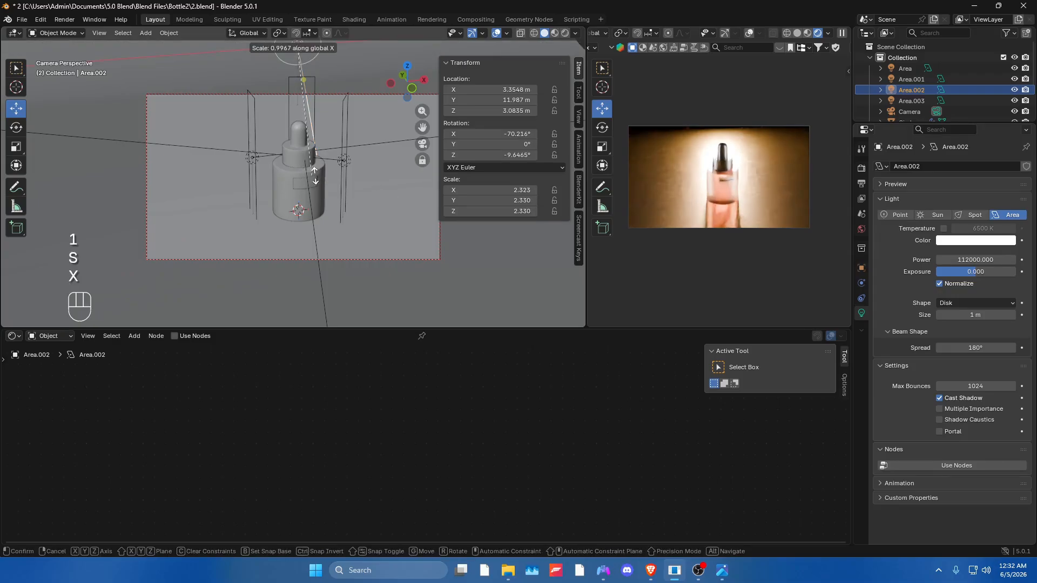
pyautogui.click(335, 241)
# - Try to lower the stretched area light along Z
pyautogui.press('g')
pyautogui.press('z')
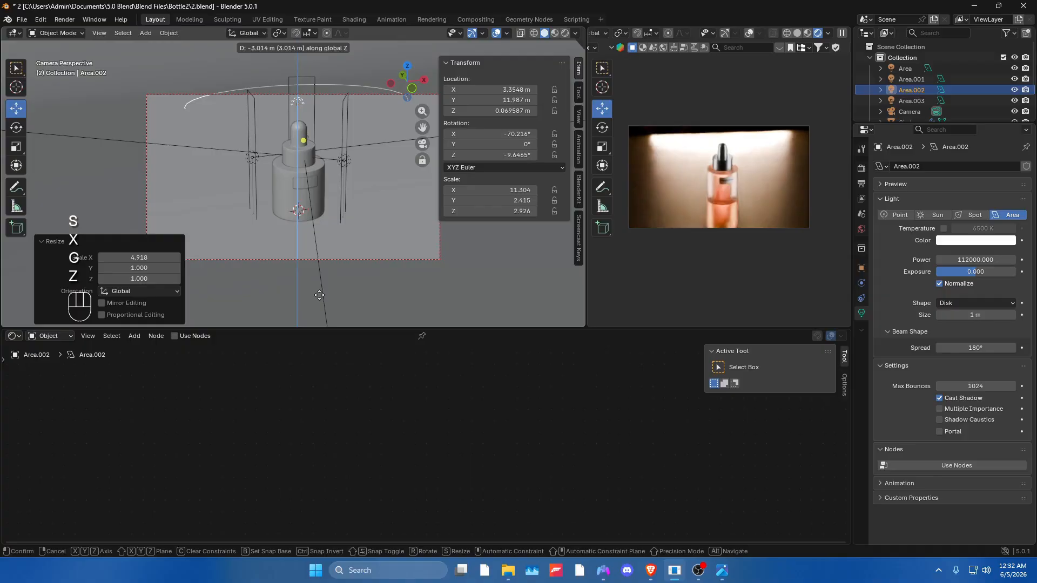
pyautogui.hotkey('ctrl', 'z')
# - Move the area light along Y to about 16.79 m and along X to about 4.75 m
pyautogui.press('g')
pyautogui.press('y')
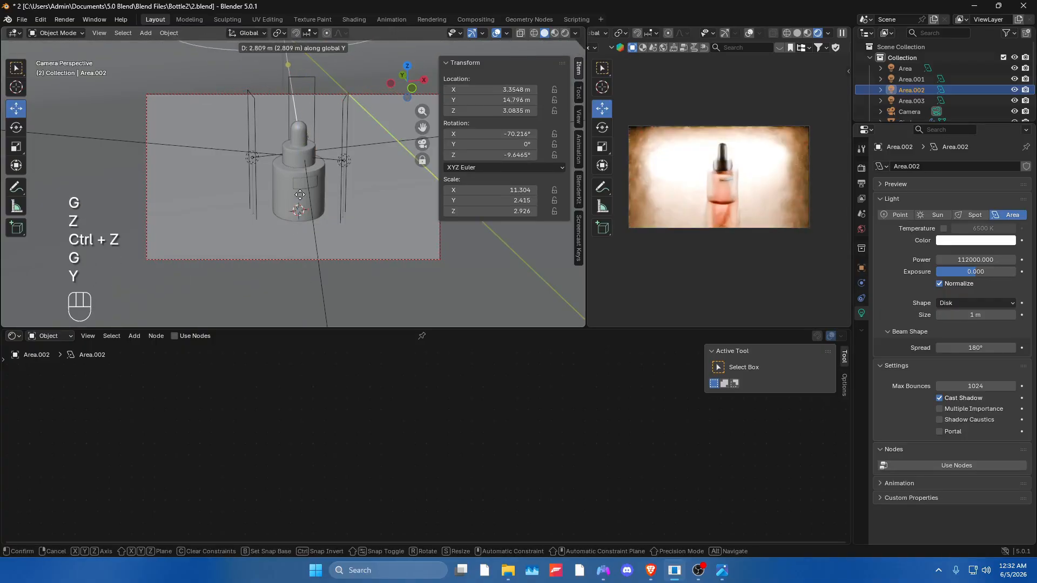
pyautogui.click(303, 194)
pyautogui.press('g')
pyautogui.press('x')
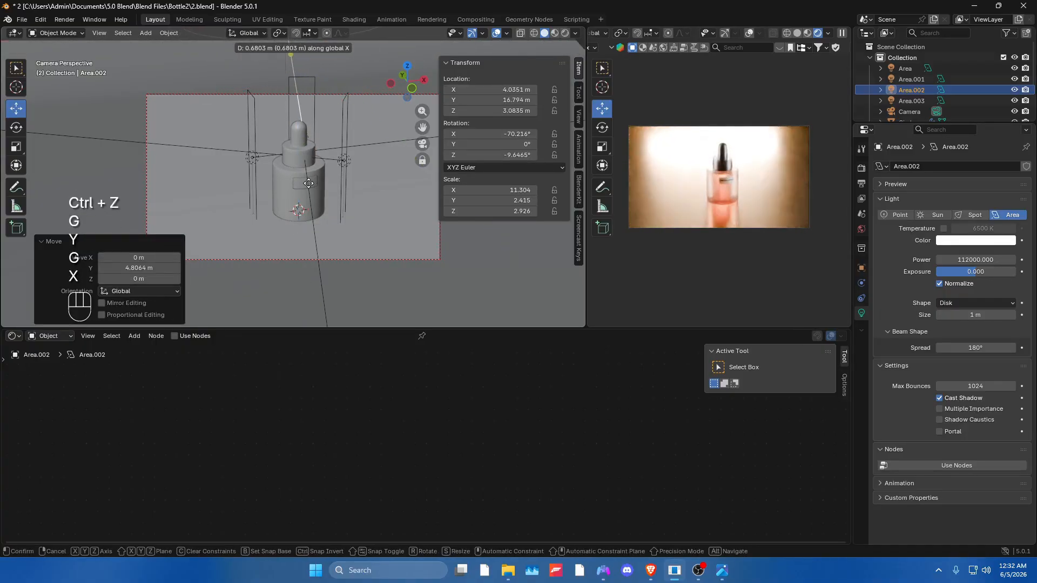
pyautogui.click(321, 183)
# - Narrow the area light along global X by a factor of about 0.29
pyautogui.press('s')
pyautogui.press('x')
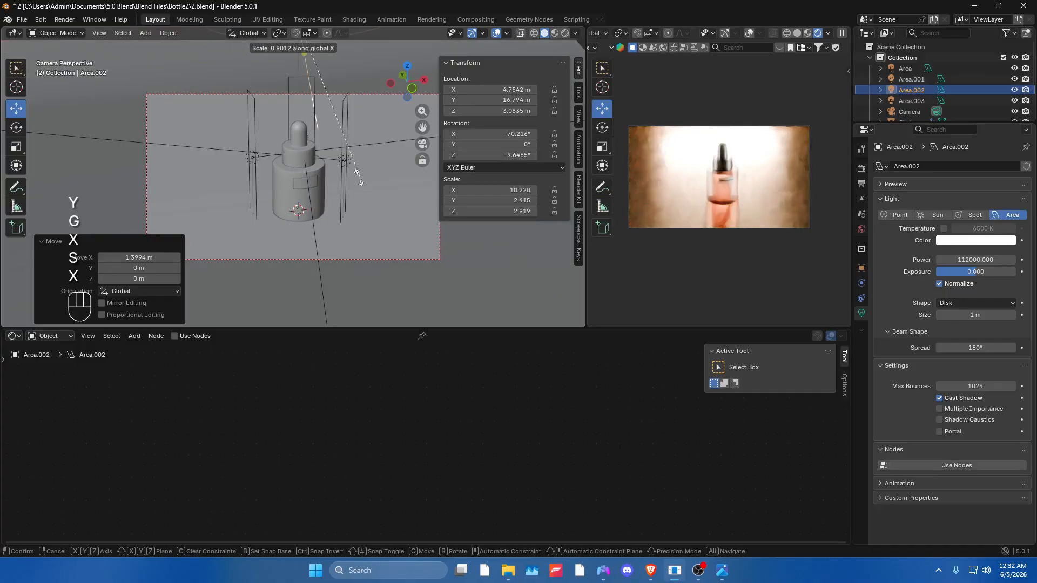
pyautogui.click(318, 86)
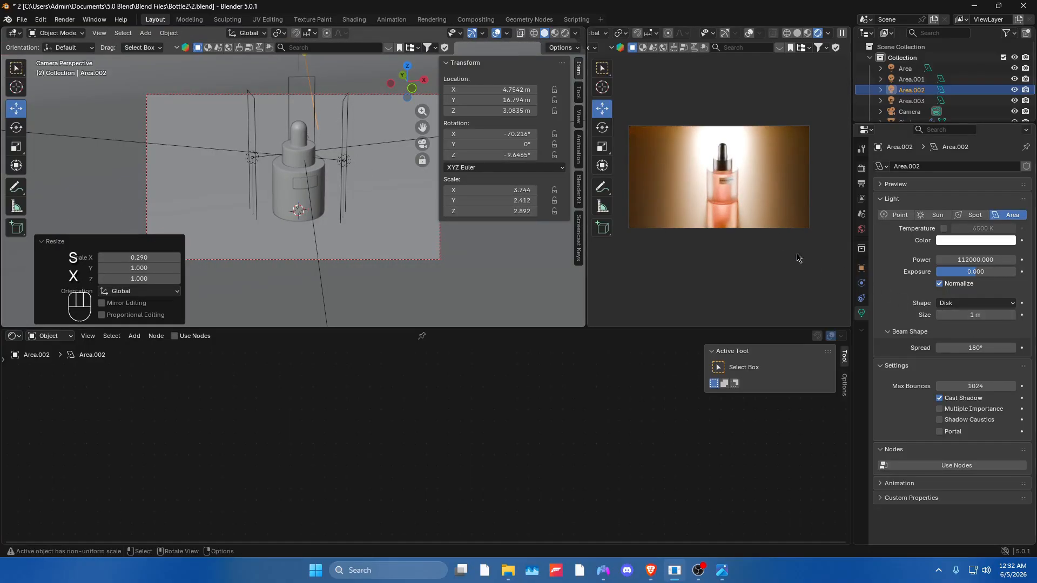
# - Compare the lighting with the reference image Untitled.png and save the file
pyautogui.click(727, 569)
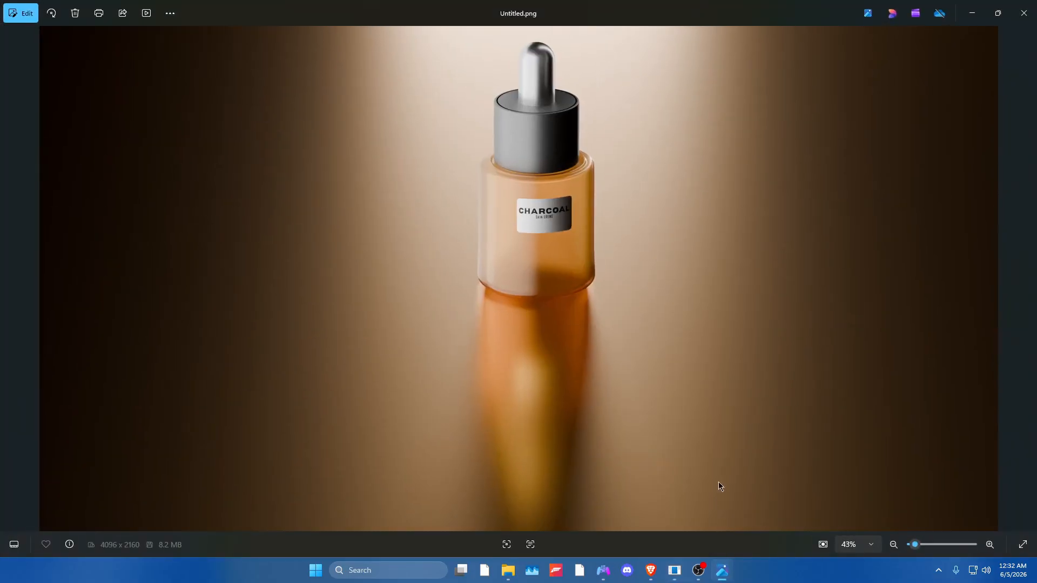
pyautogui.click(727, 575)
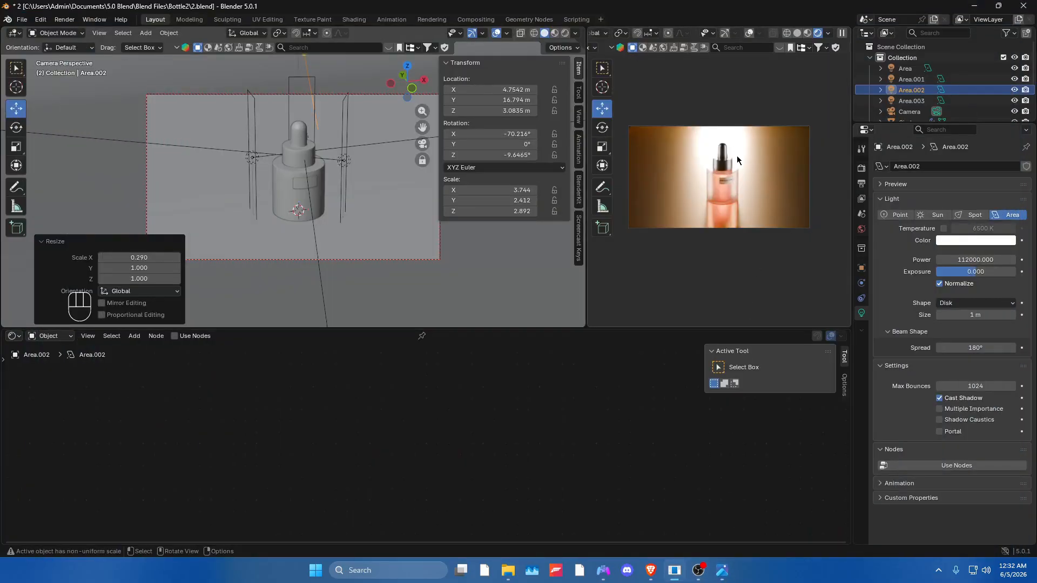
pyautogui.hotkey('ctrl', 's')
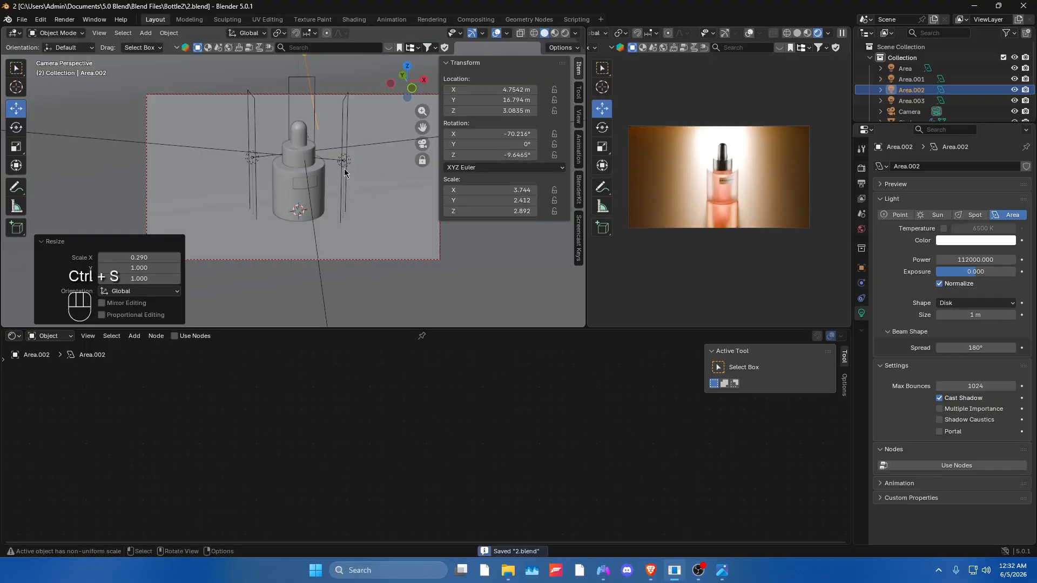
# - Set a render region around the whole camera frame in the rendered viewport and render the image
pyautogui.click(861, 183)
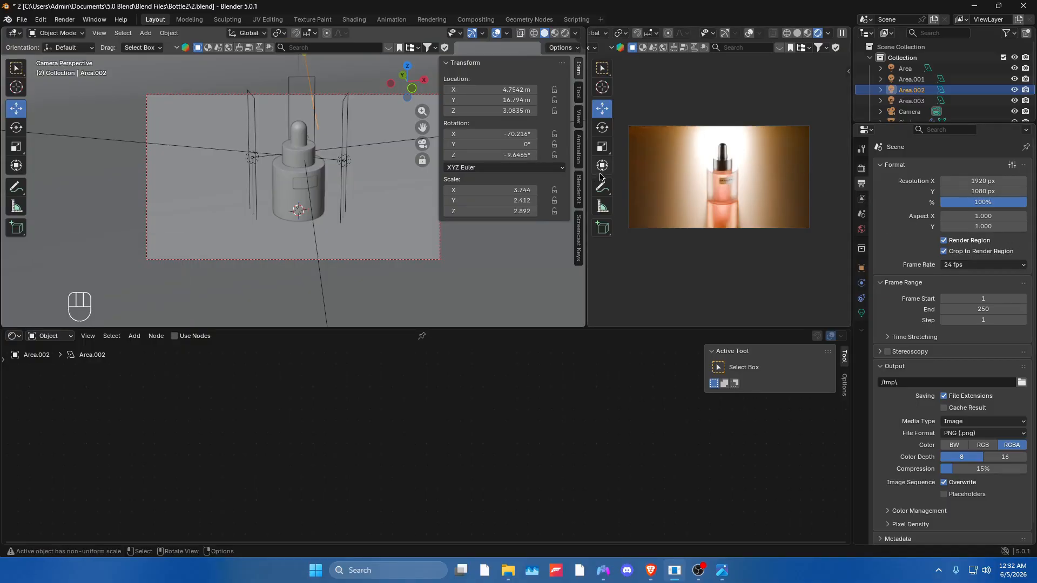
pyautogui.hotkey('ctrl', 'b')
pyautogui.moveTo(626, 123); pyautogui.dragTo(818, 244)
pyautogui.press('F12')
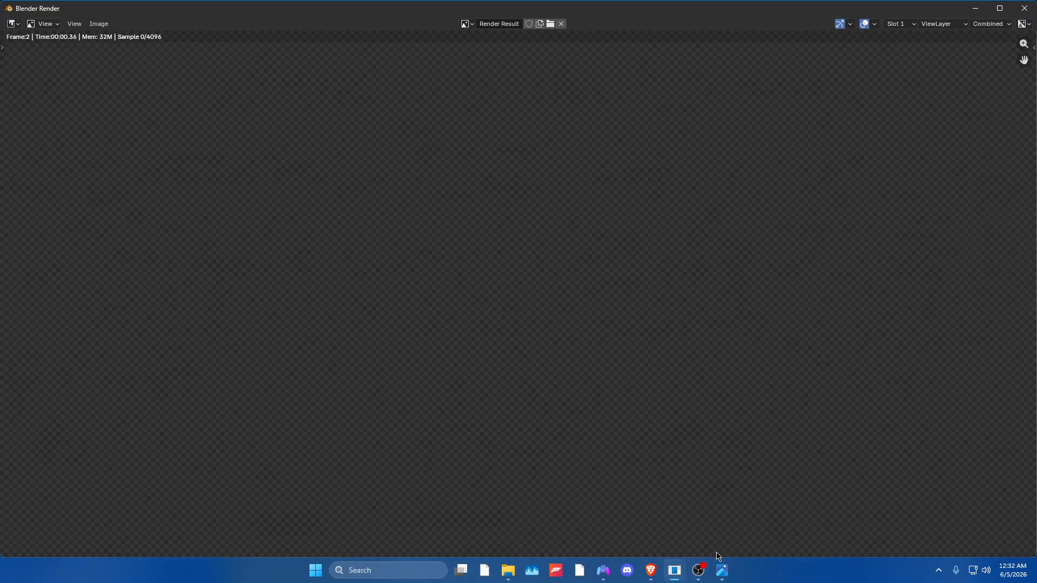
pyautogui.moveTo(702, 567)
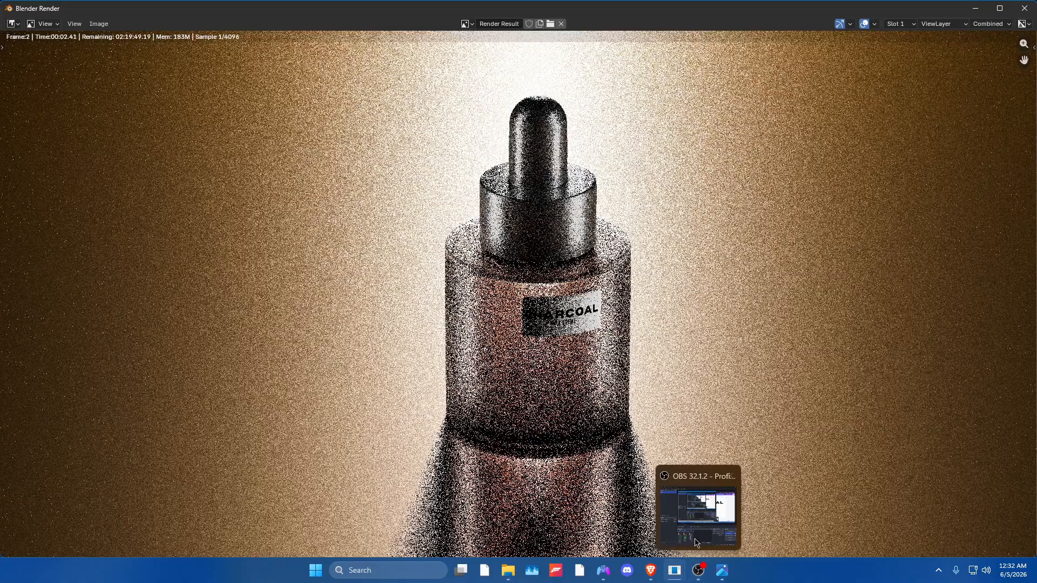
pyautogui.click(699, 570)
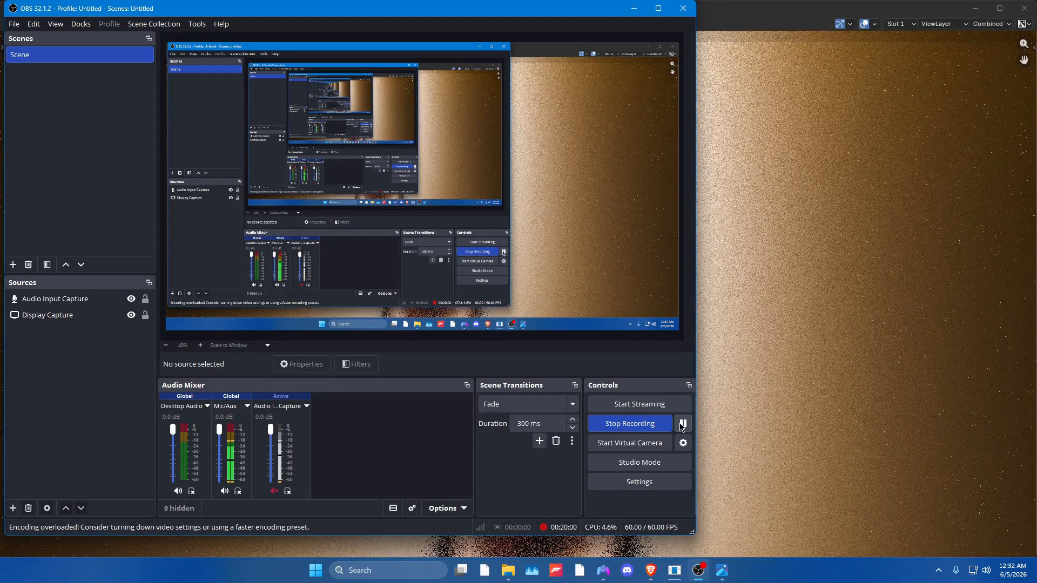
pyautogui.click(698, 568)
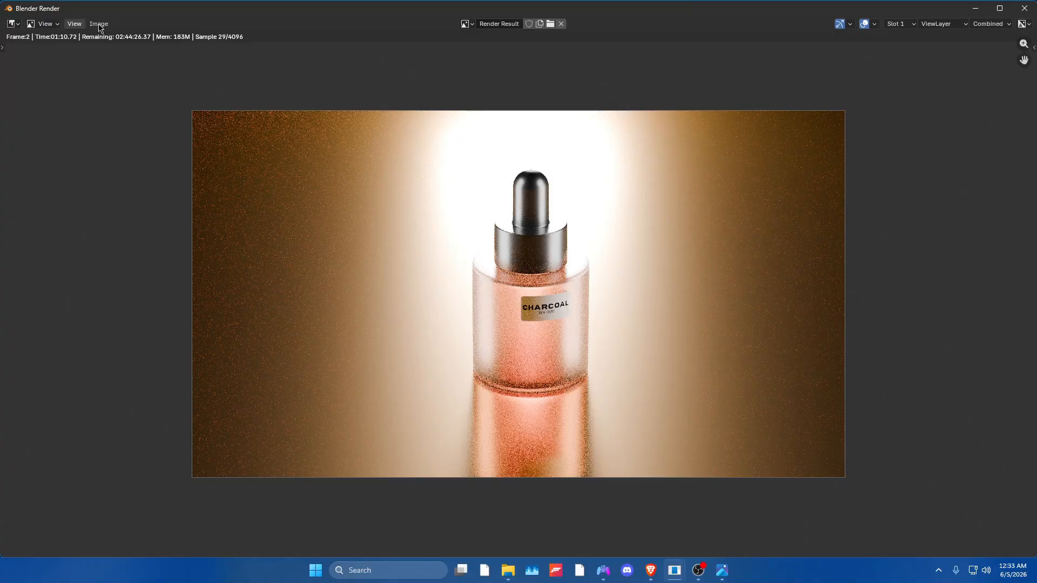
# - Compare the render of the bottle with the reference image Untitled.png
pyautogui.click(98, 25)
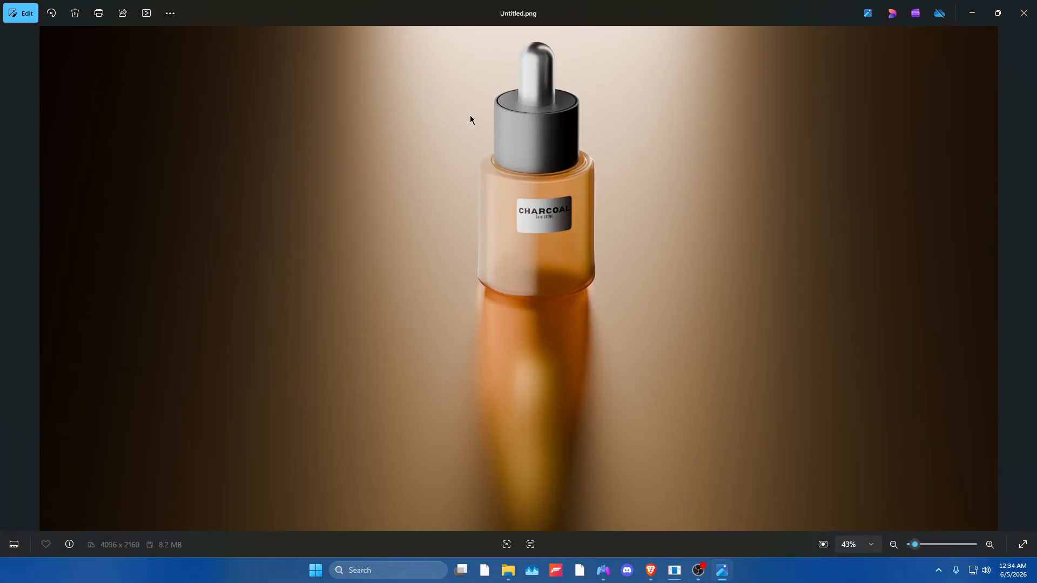
pyautogui.click(725, 569)
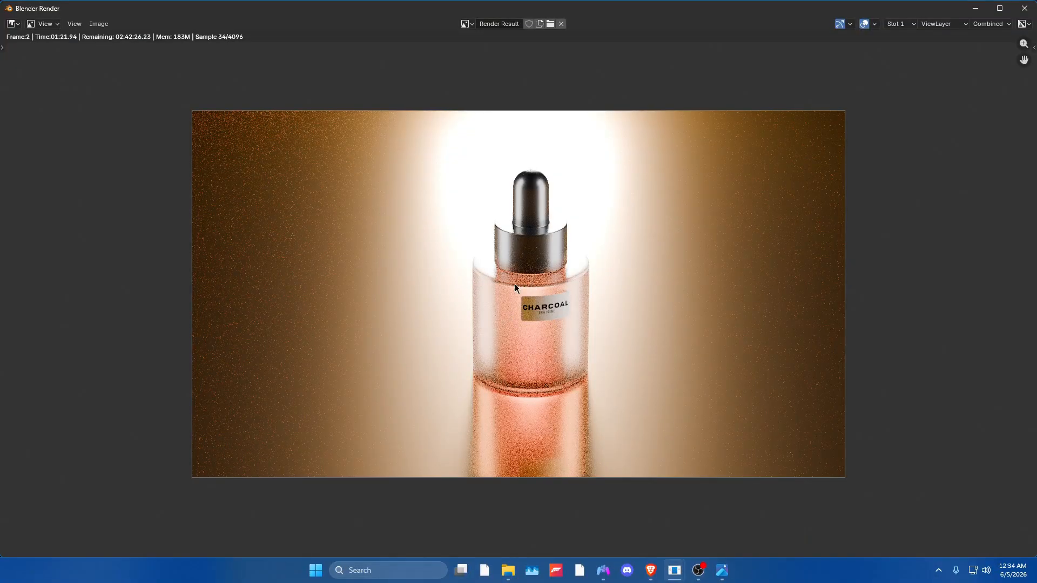
pyautogui.click(698, 570)
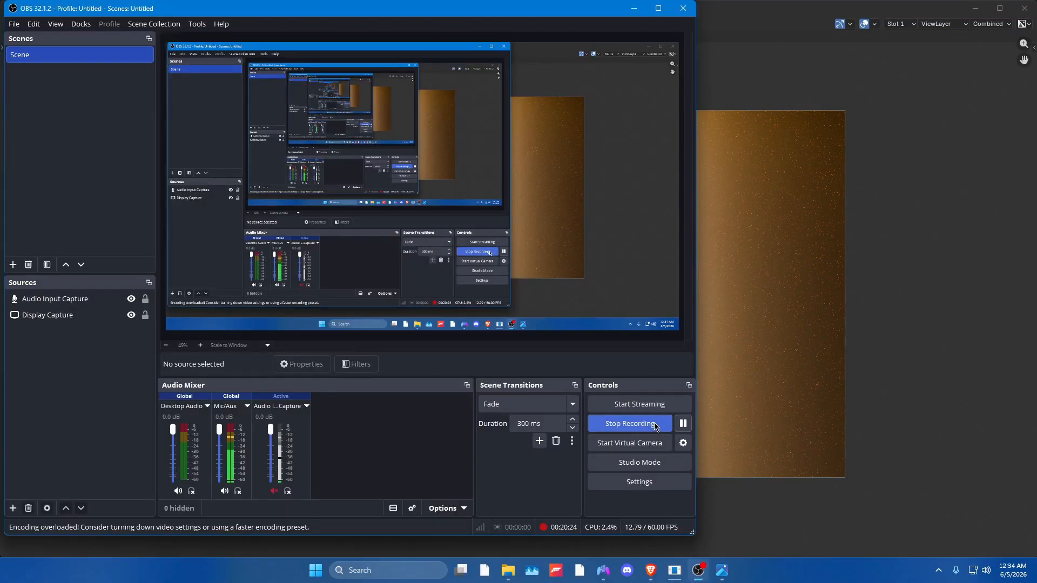